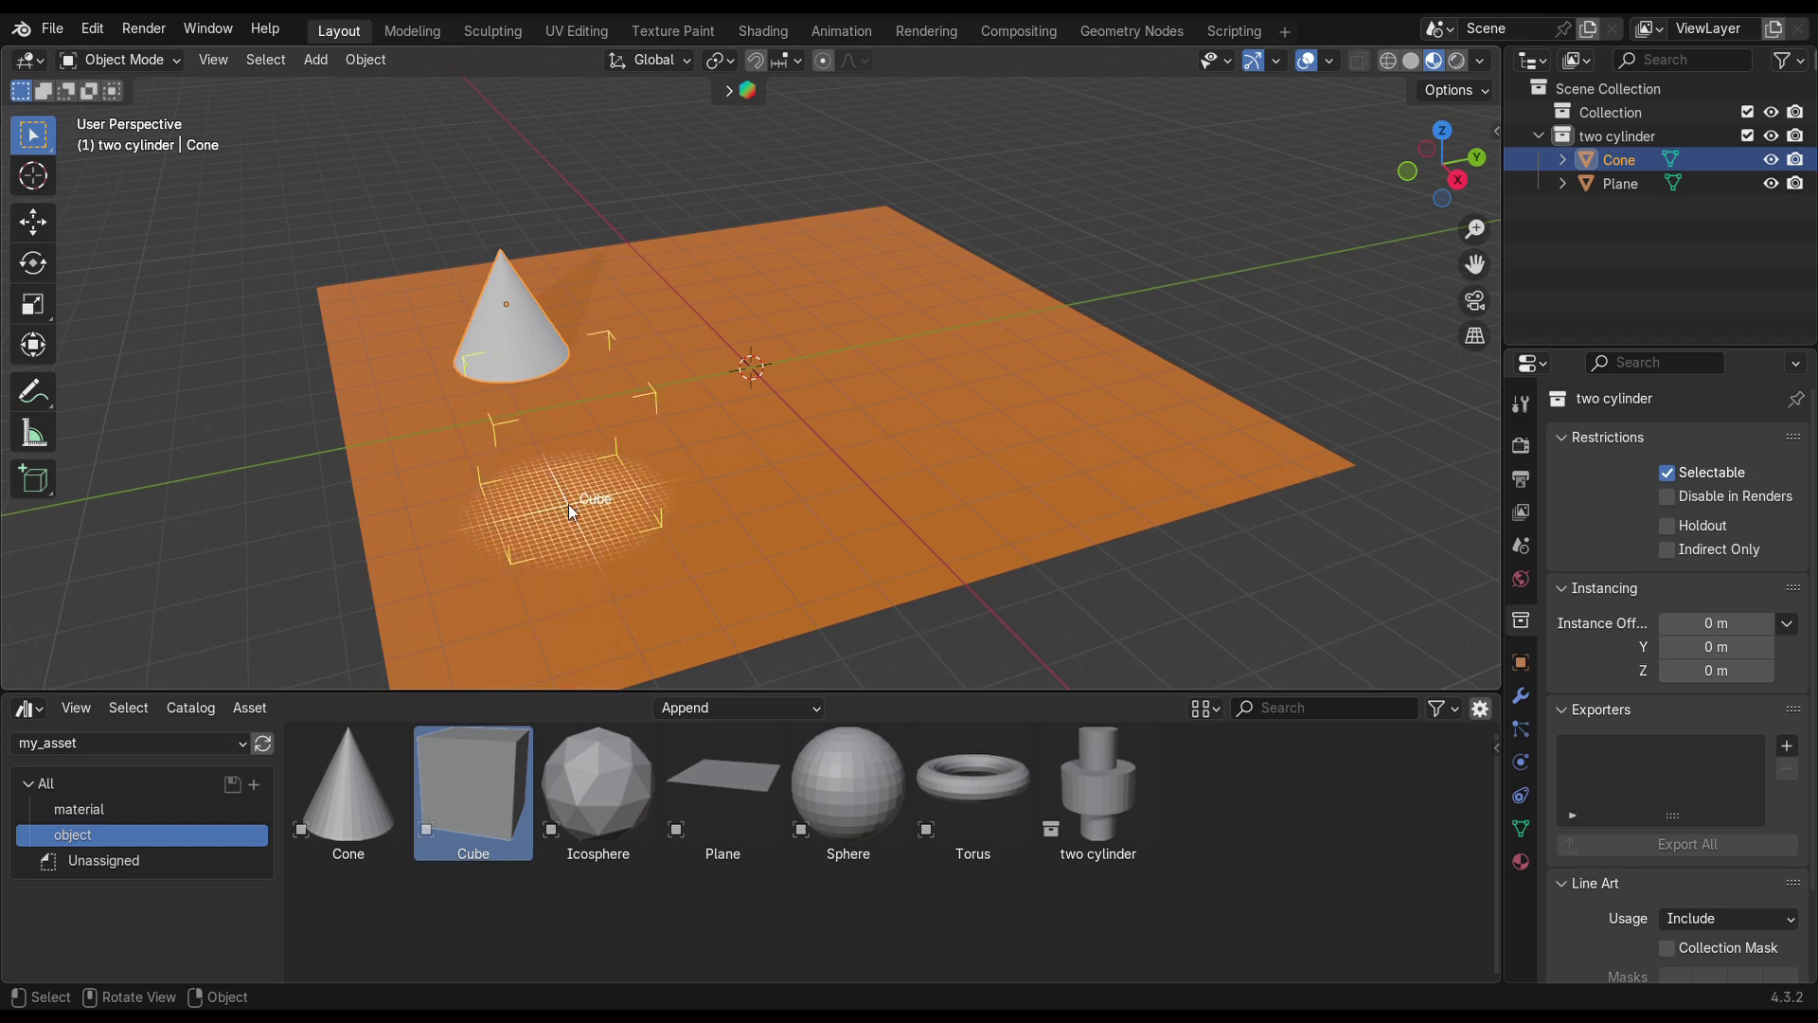
Step: Place the Icosphere, Sphere and Torus assets from the object catalog onto the orange plane
{"action": "left_click_drag", "start_coordinate": [591, 782], "coordinate": [792, 551]}
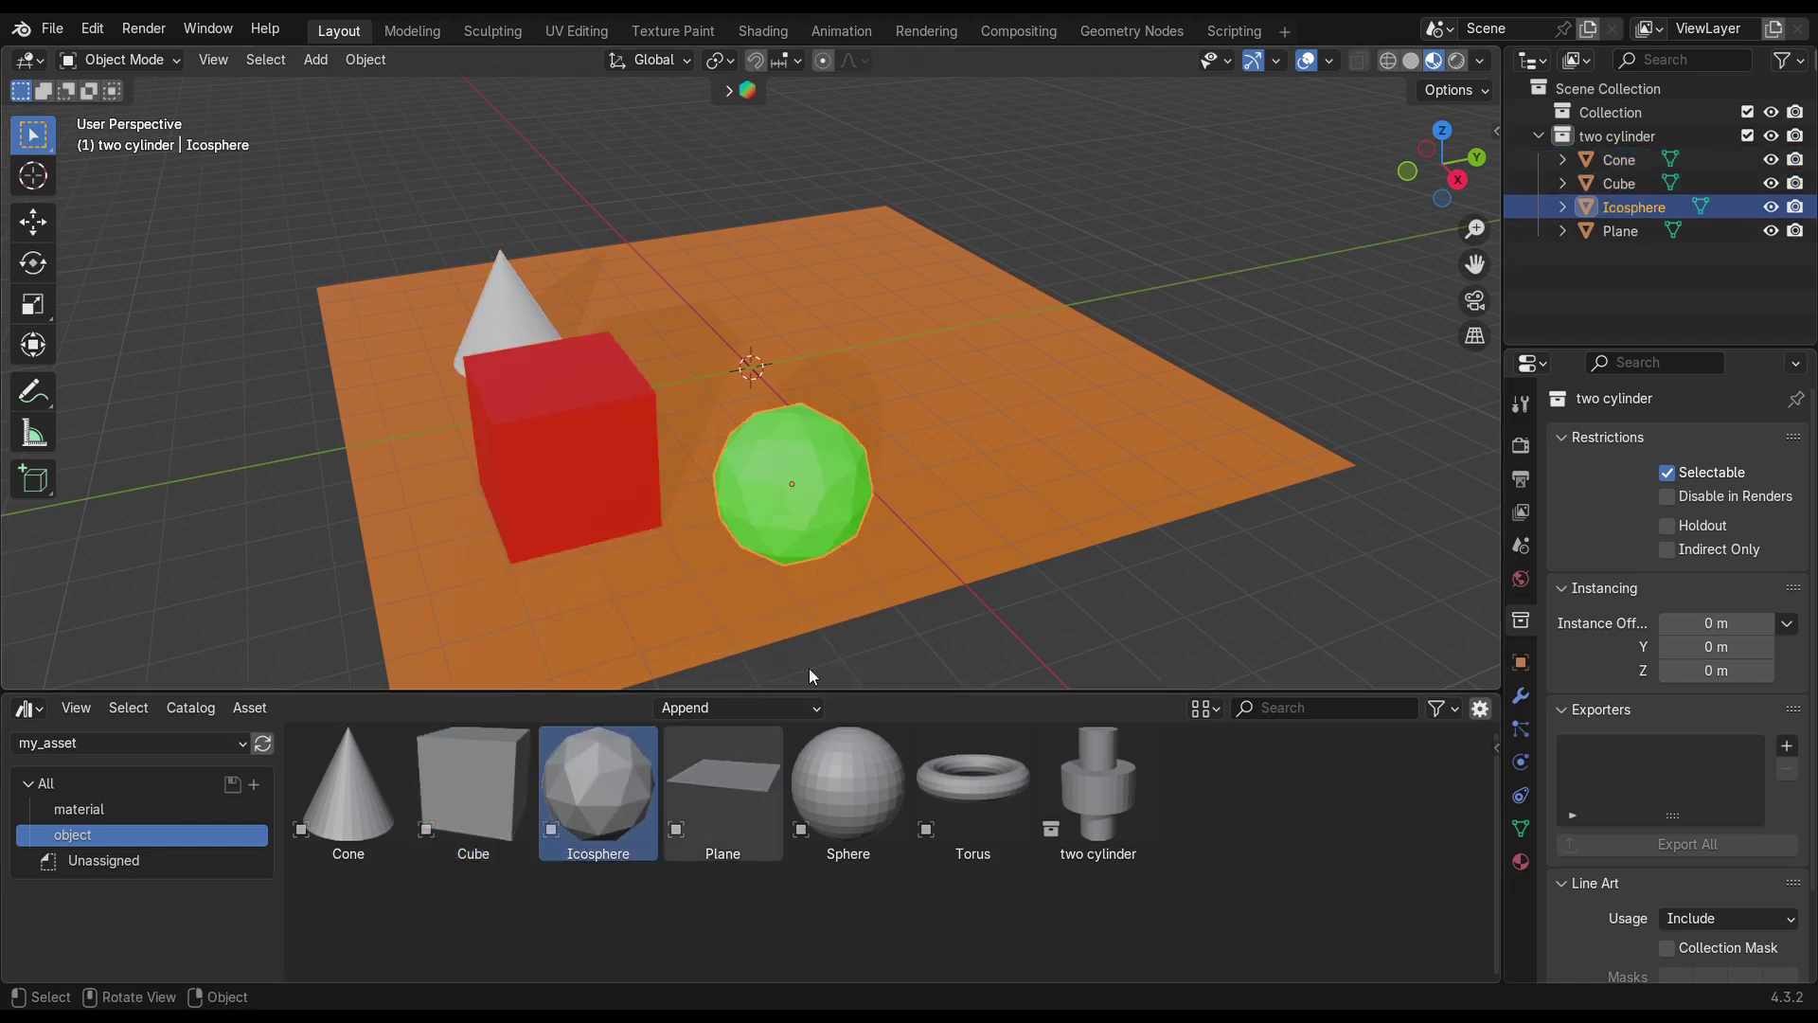
{"action": "left_click_drag", "start_coordinate": [830, 787], "coordinate": [695, 321]}
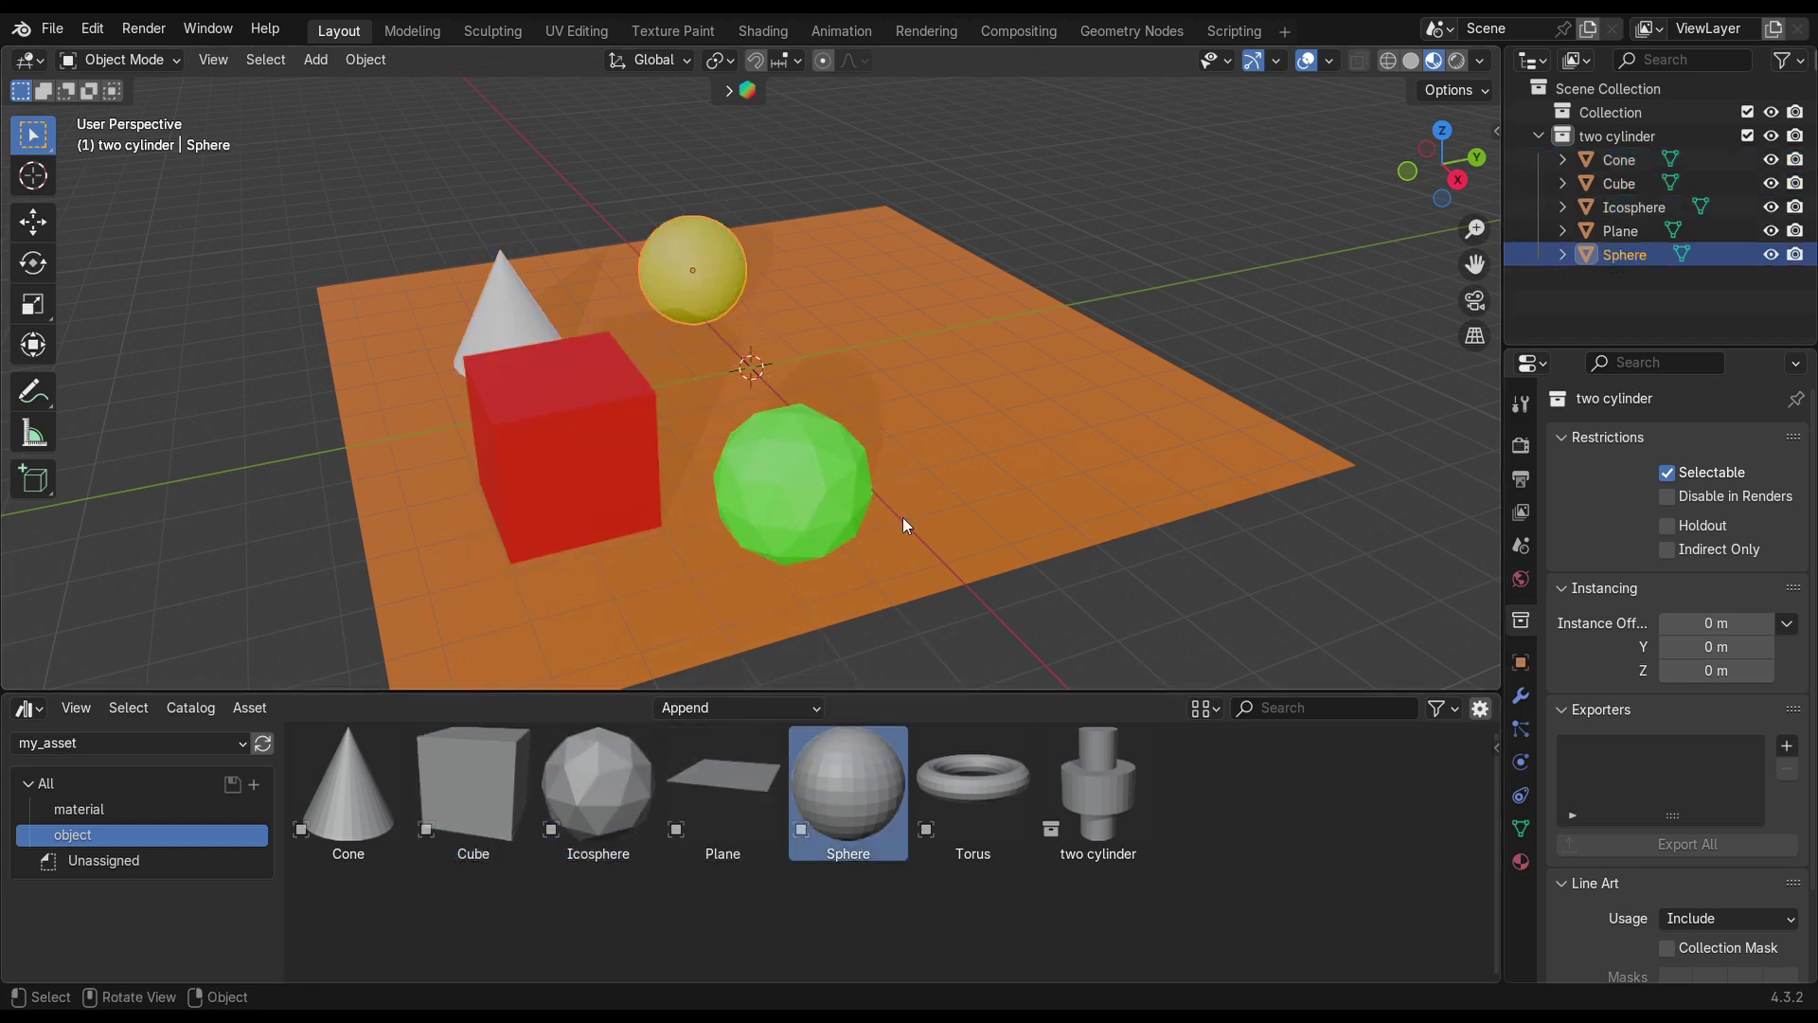
{"action": "left_click_drag", "start_coordinate": [973, 786], "coordinate": [936, 386]}
Step: Add the two cylinder collection asset near the plane's far corner and raise it along Z until it stands clear above the plane
{"action": "left_click_drag", "start_coordinate": [1098, 795], "coordinate": [1088, 424]}
{"action": "key", "text": "g"}
{"action": "key", "text": "z"}
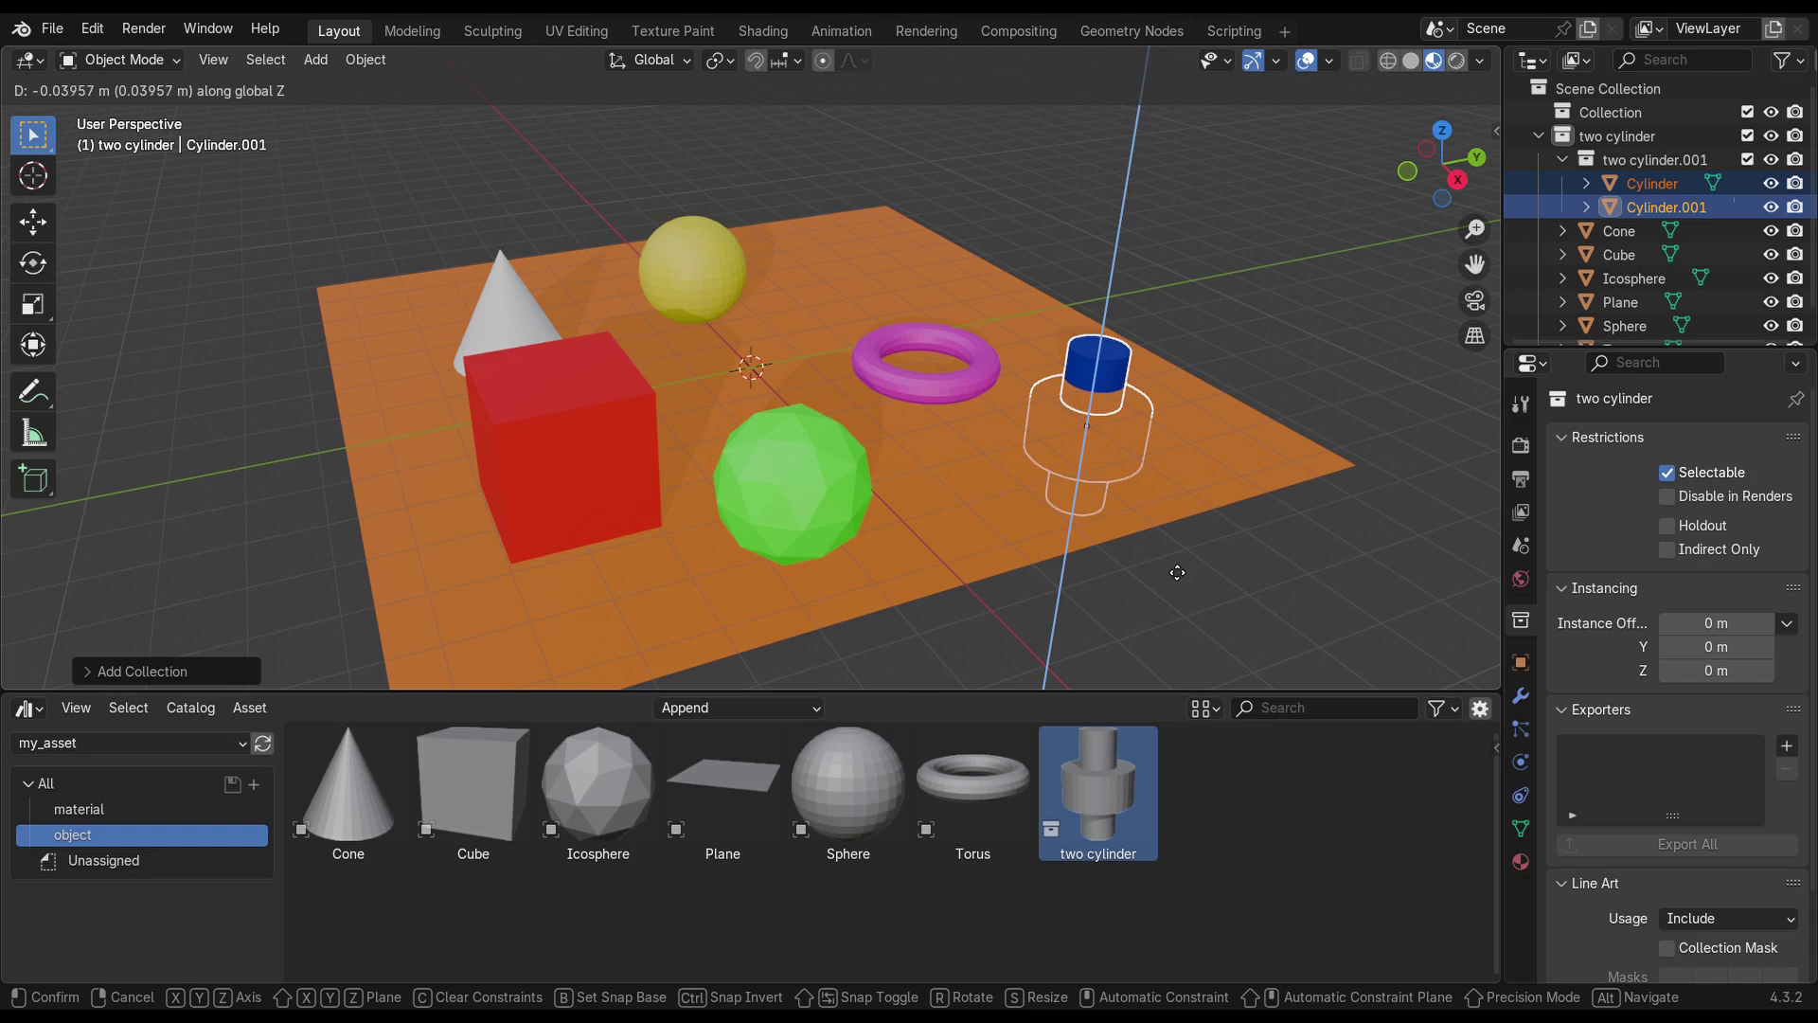
{"action": "left_click", "coordinate": [1187, 439]}
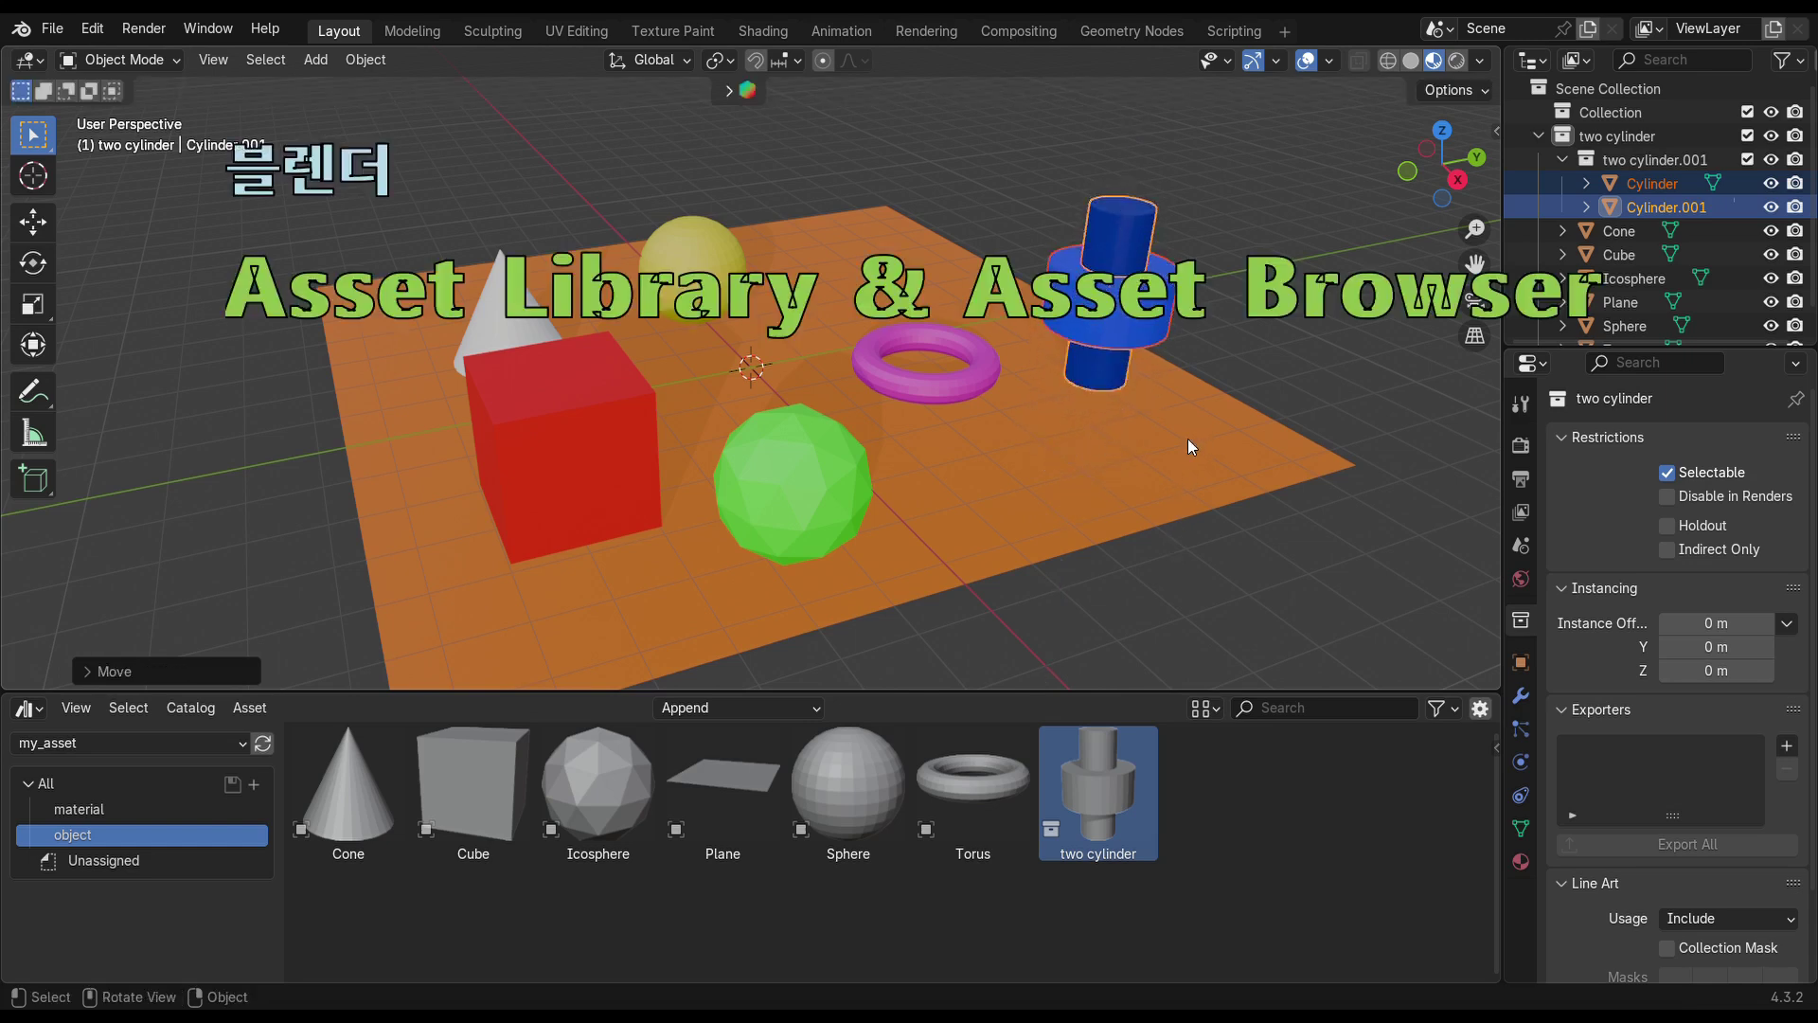
Step: From the material catalog, apply green to the cube, pink to the sphere and white to the ground plane
{"action": "left_click", "coordinate": [105, 809]}
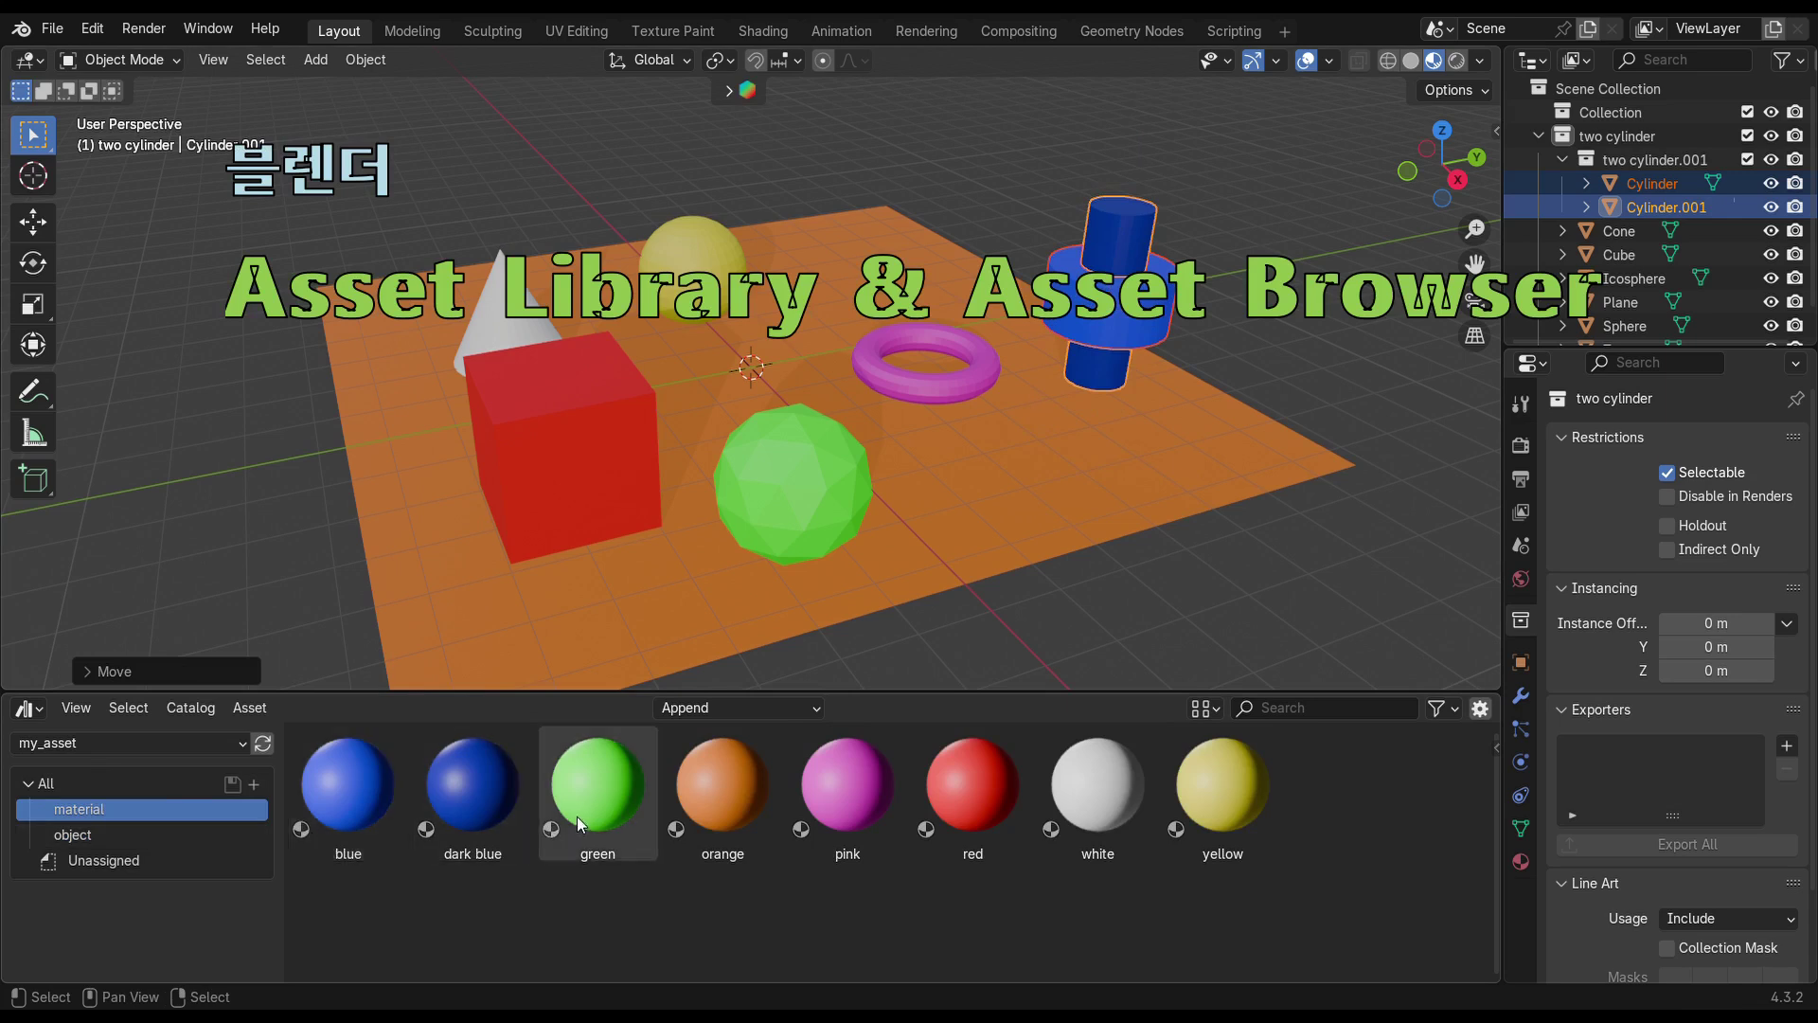
{"action": "left_click_drag", "start_coordinate": [577, 816], "coordinate": [588, 477]}
{"action": "left_click_drag", "start_coordinate": [833, 795], "coordinate": [699, 256]}
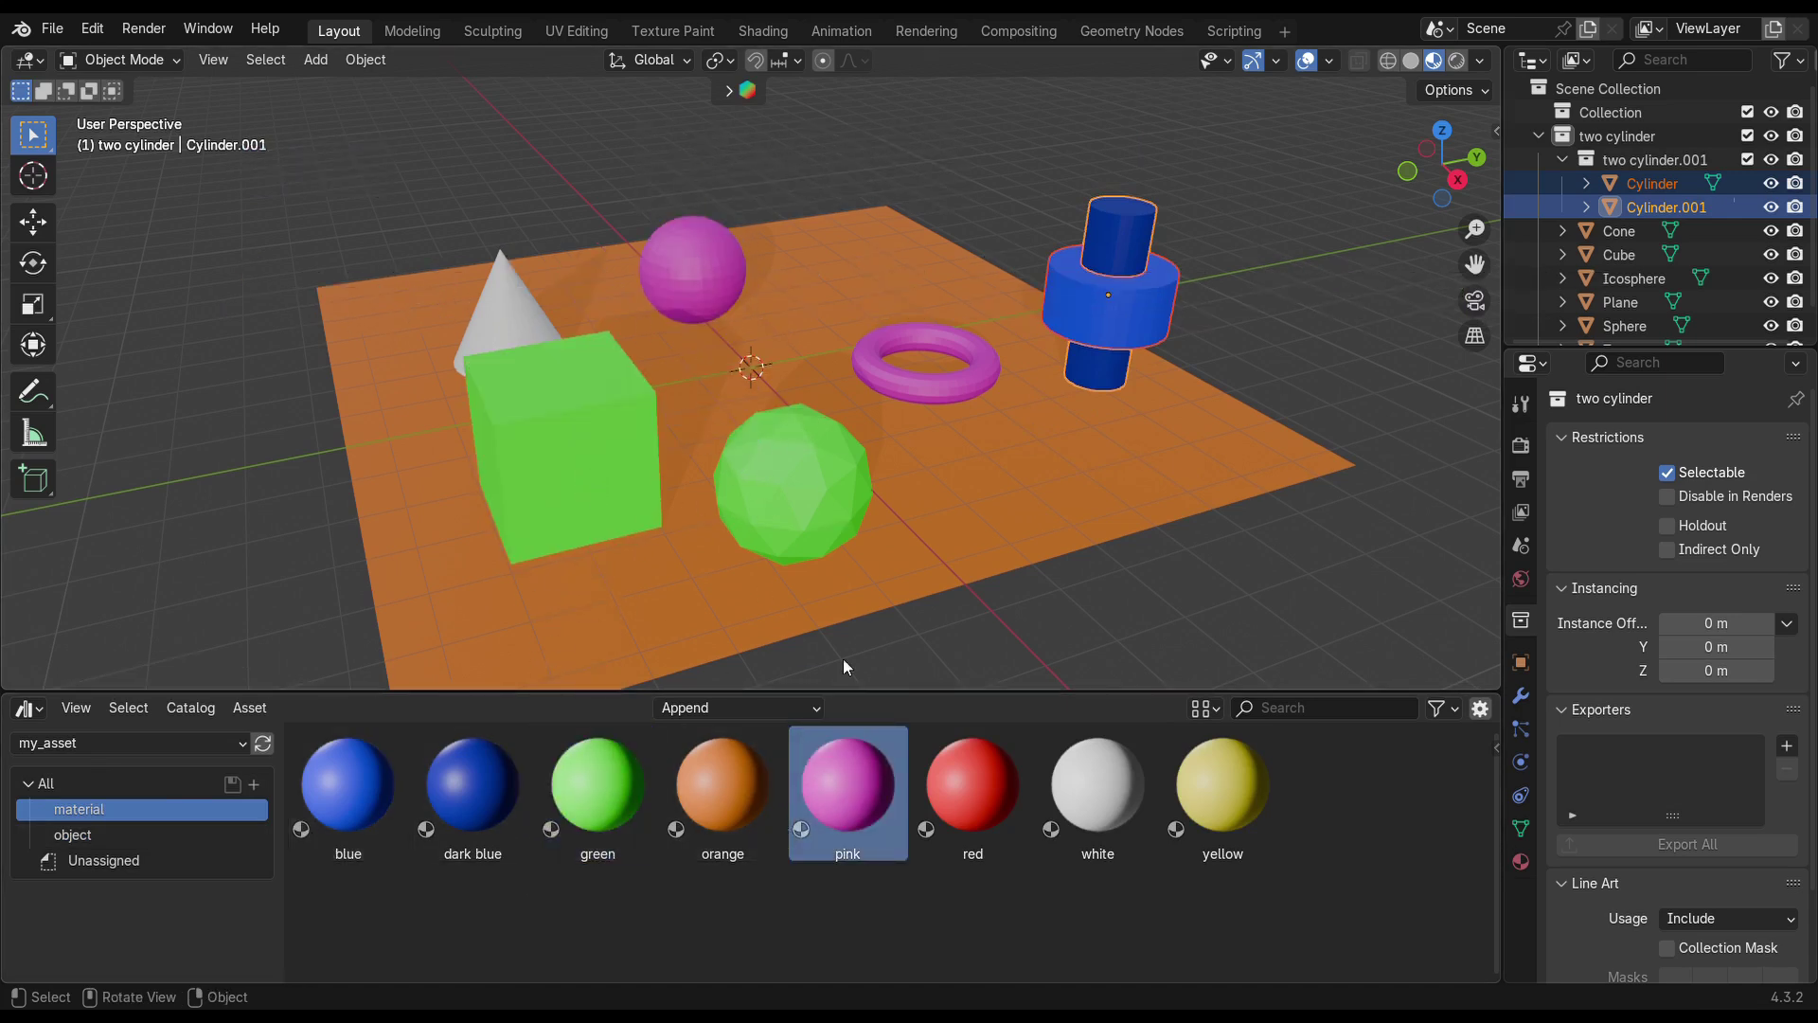
{"action": "left_click_drag", "start_coordinate": [1133, 790], "coordinate": [991, 479]}
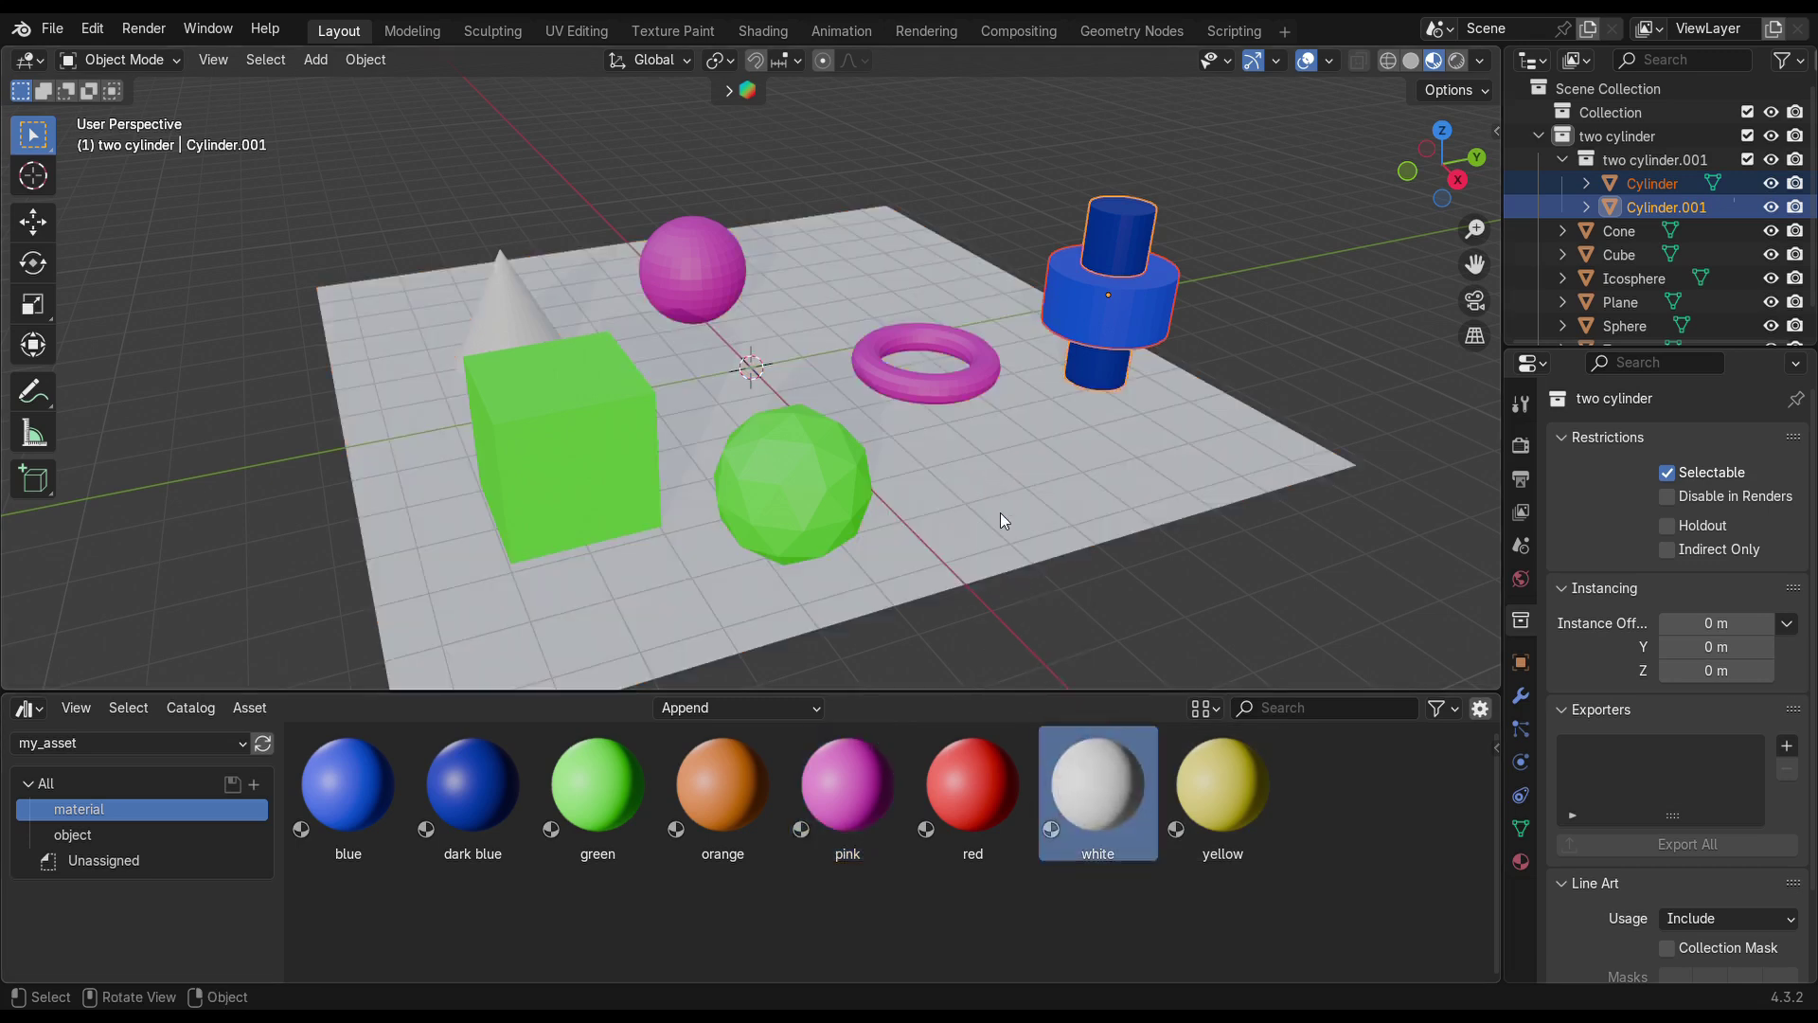
Step: Apply the yellow material asset to the cone, dark blue to the torus and orange to the narrow cylinder
{"action": "left_click_drag", "start_coordinate": [1222, 785], "coordinate": [512, 302]}
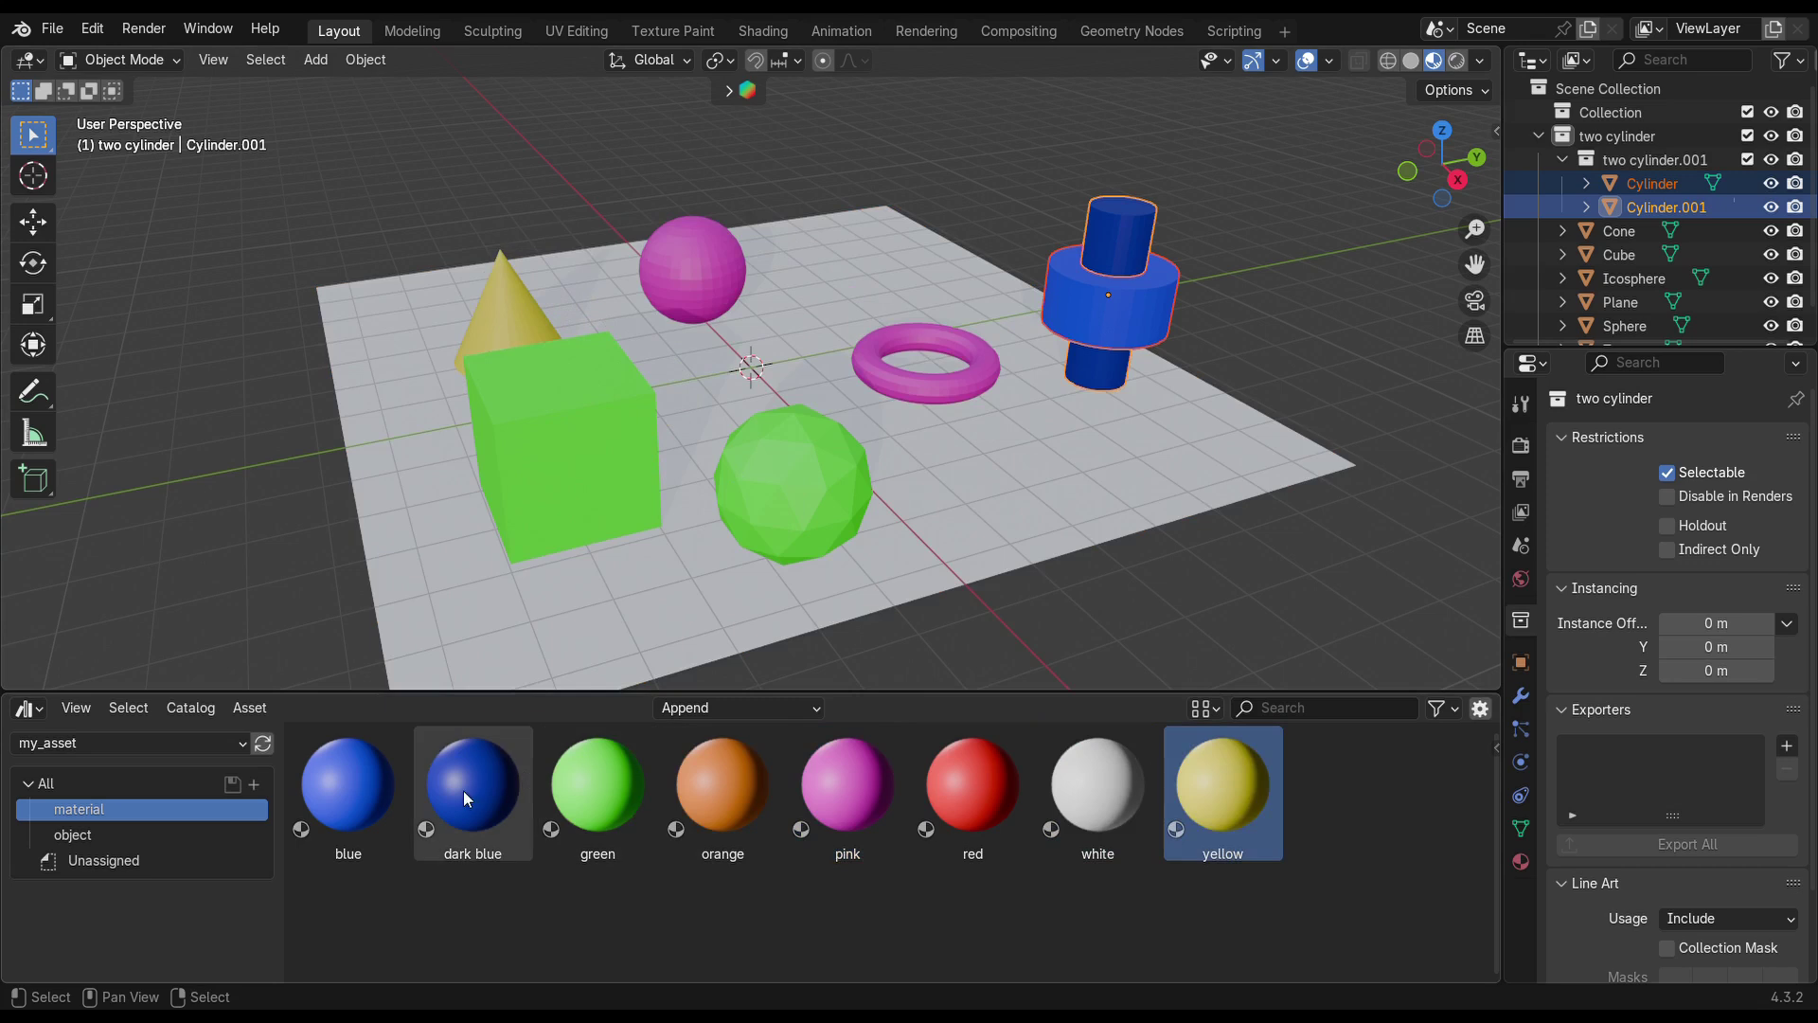
{"action": "left_click_drag", "start_coordinate": [463, 790], "coordinate": [934, 396]}
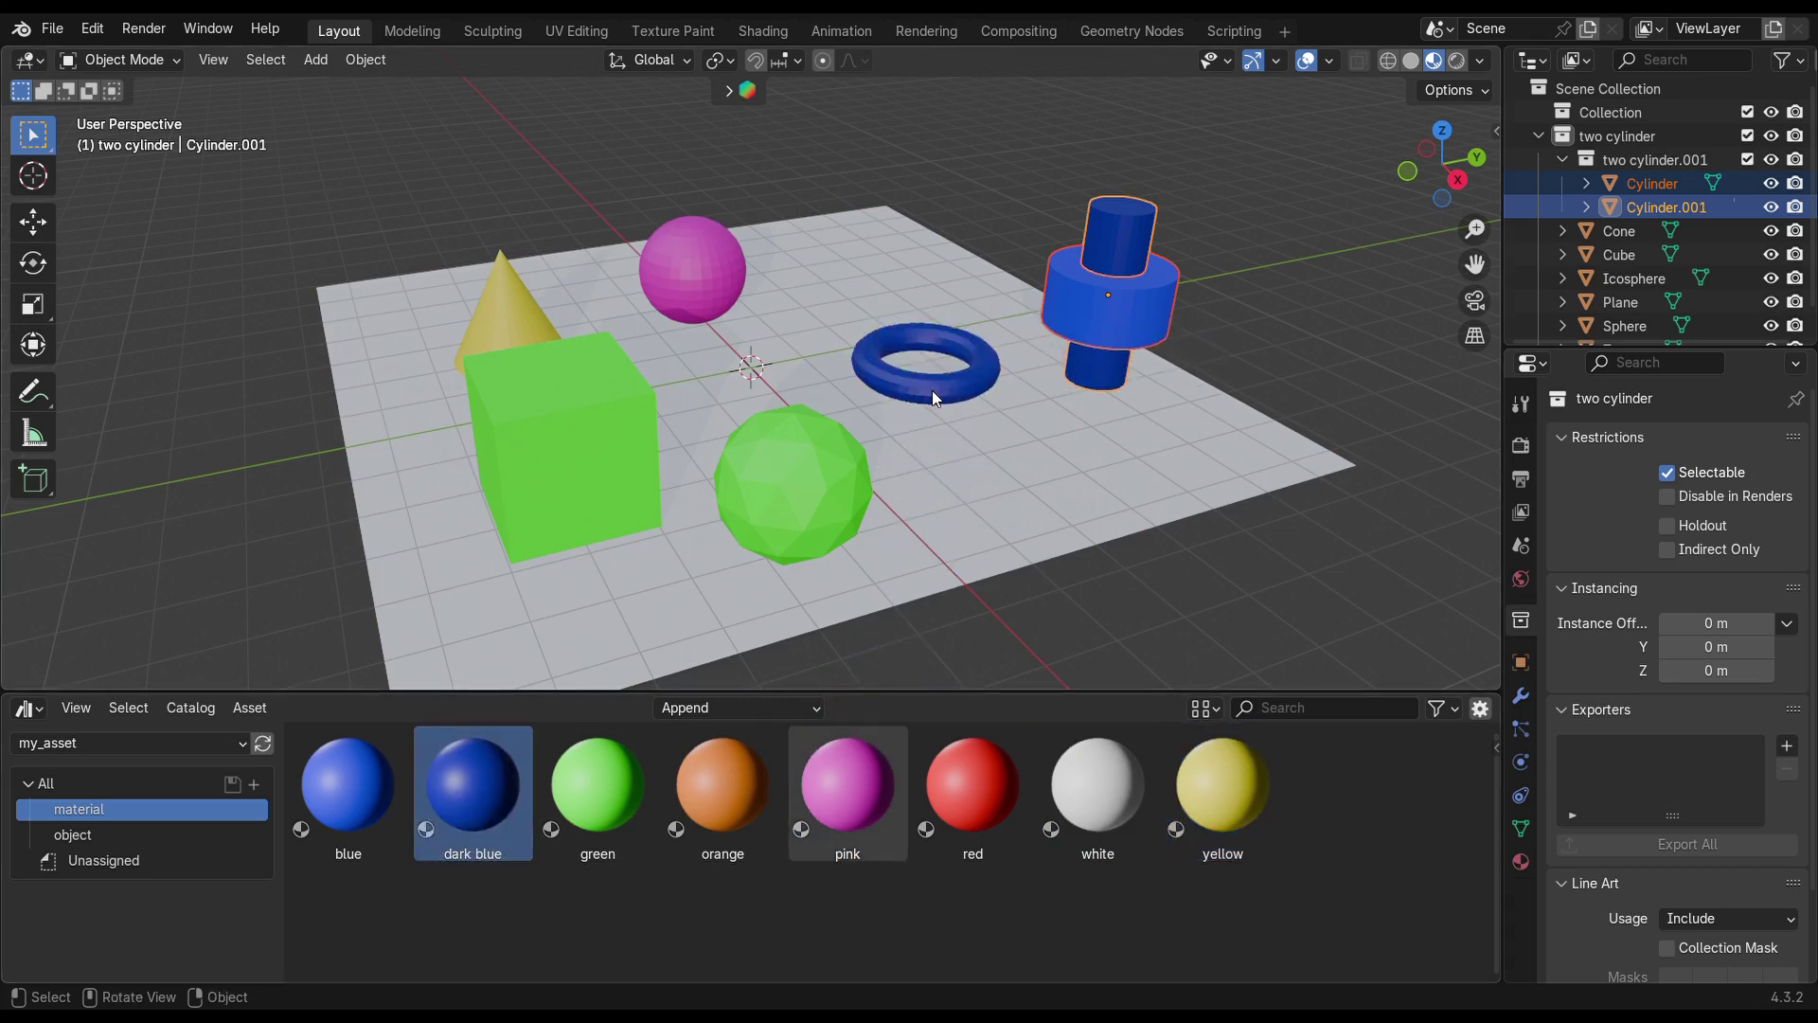
{"action": "left_click_drag", "start_coordinate": [737, 788], "coordinate": [1124, 225]}
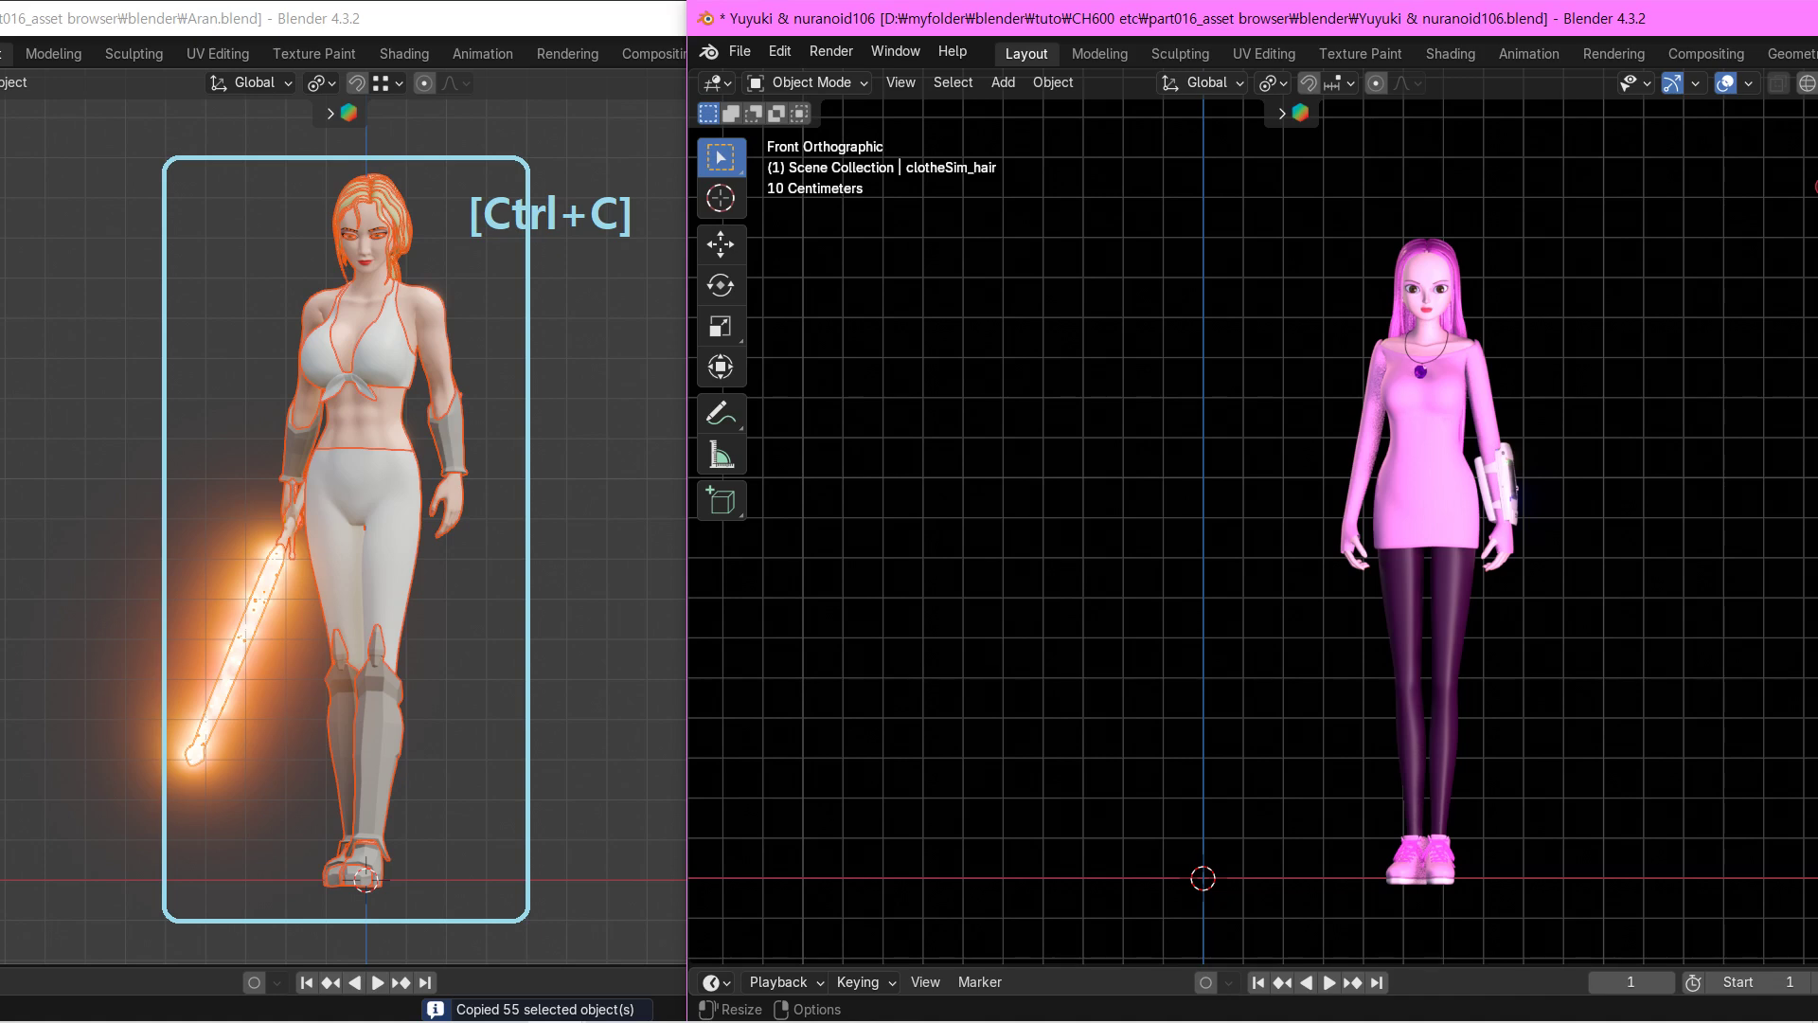
Step: Paste the character objects copied from the Aran file into the Yuyuki & nuranoid106 file
{"action": "key", "text": "ctrl+v"}
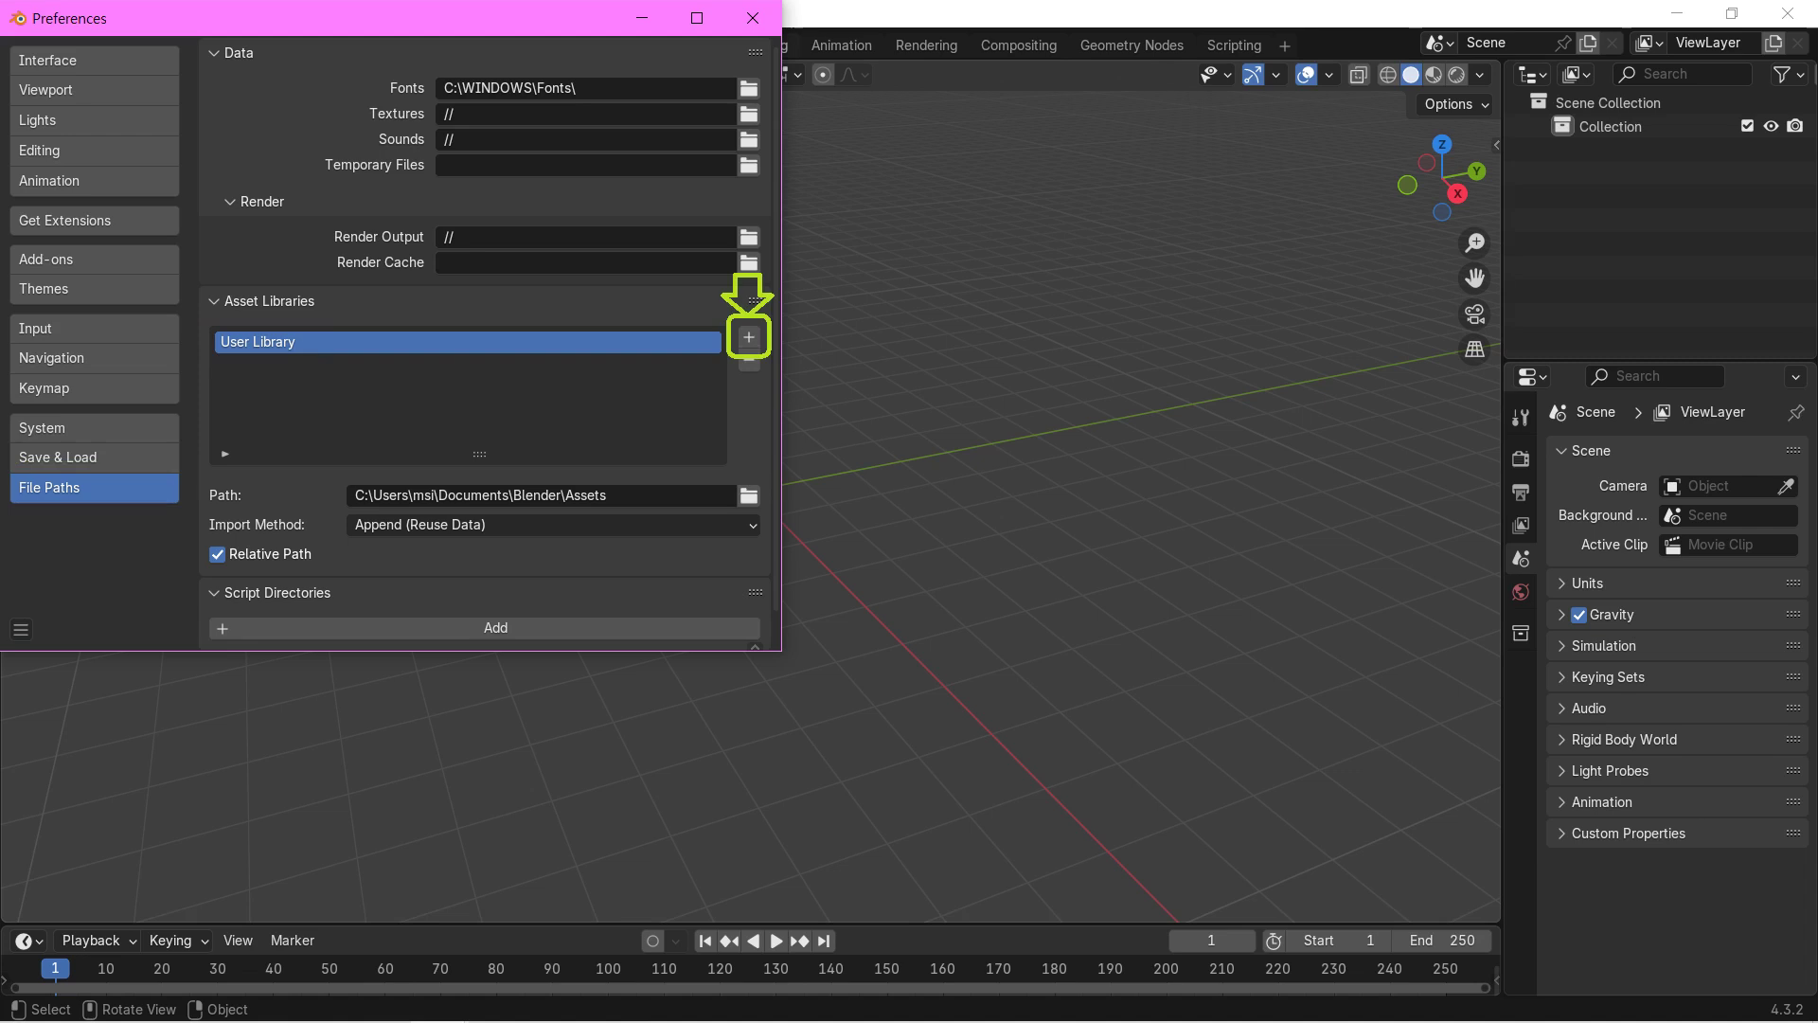
Step: Add the folder C:\tmp\my_asset as a new asset library in the preferences and close the preferences window
{"action": "left_click", "coordinate": [748, 338]}
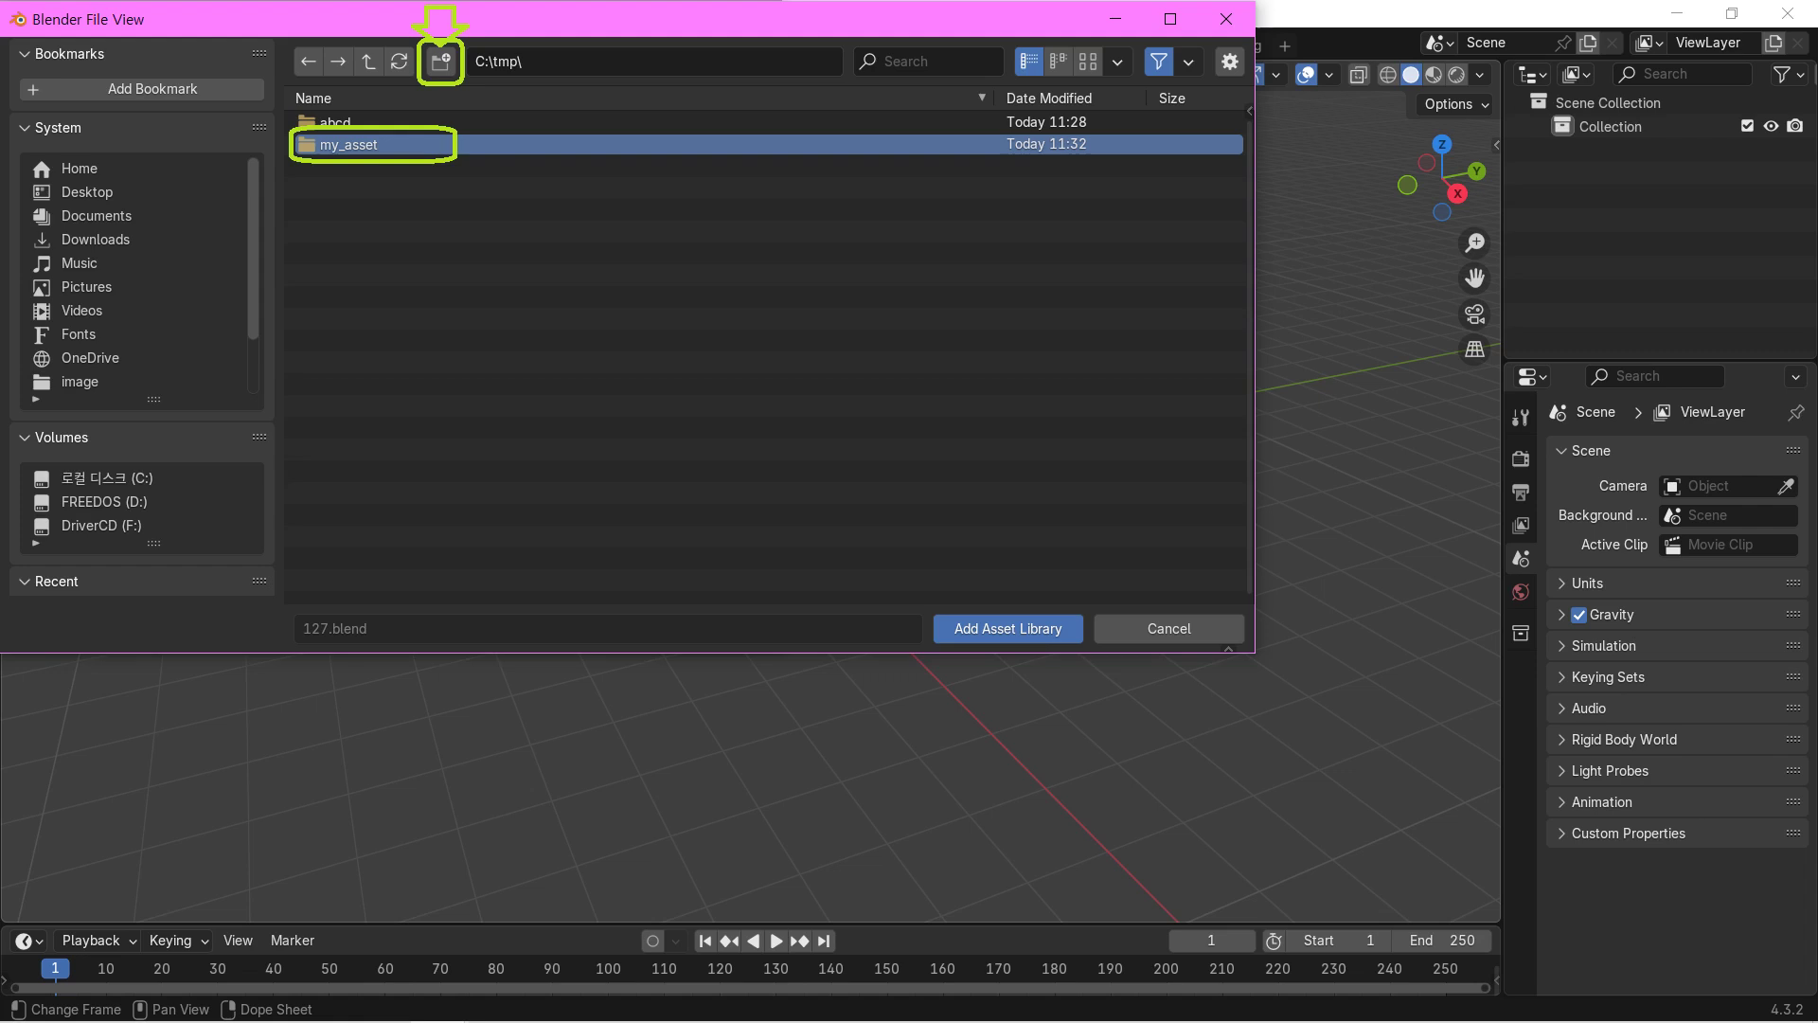
{"action": "double_click", "coordinate": [348, 144]}
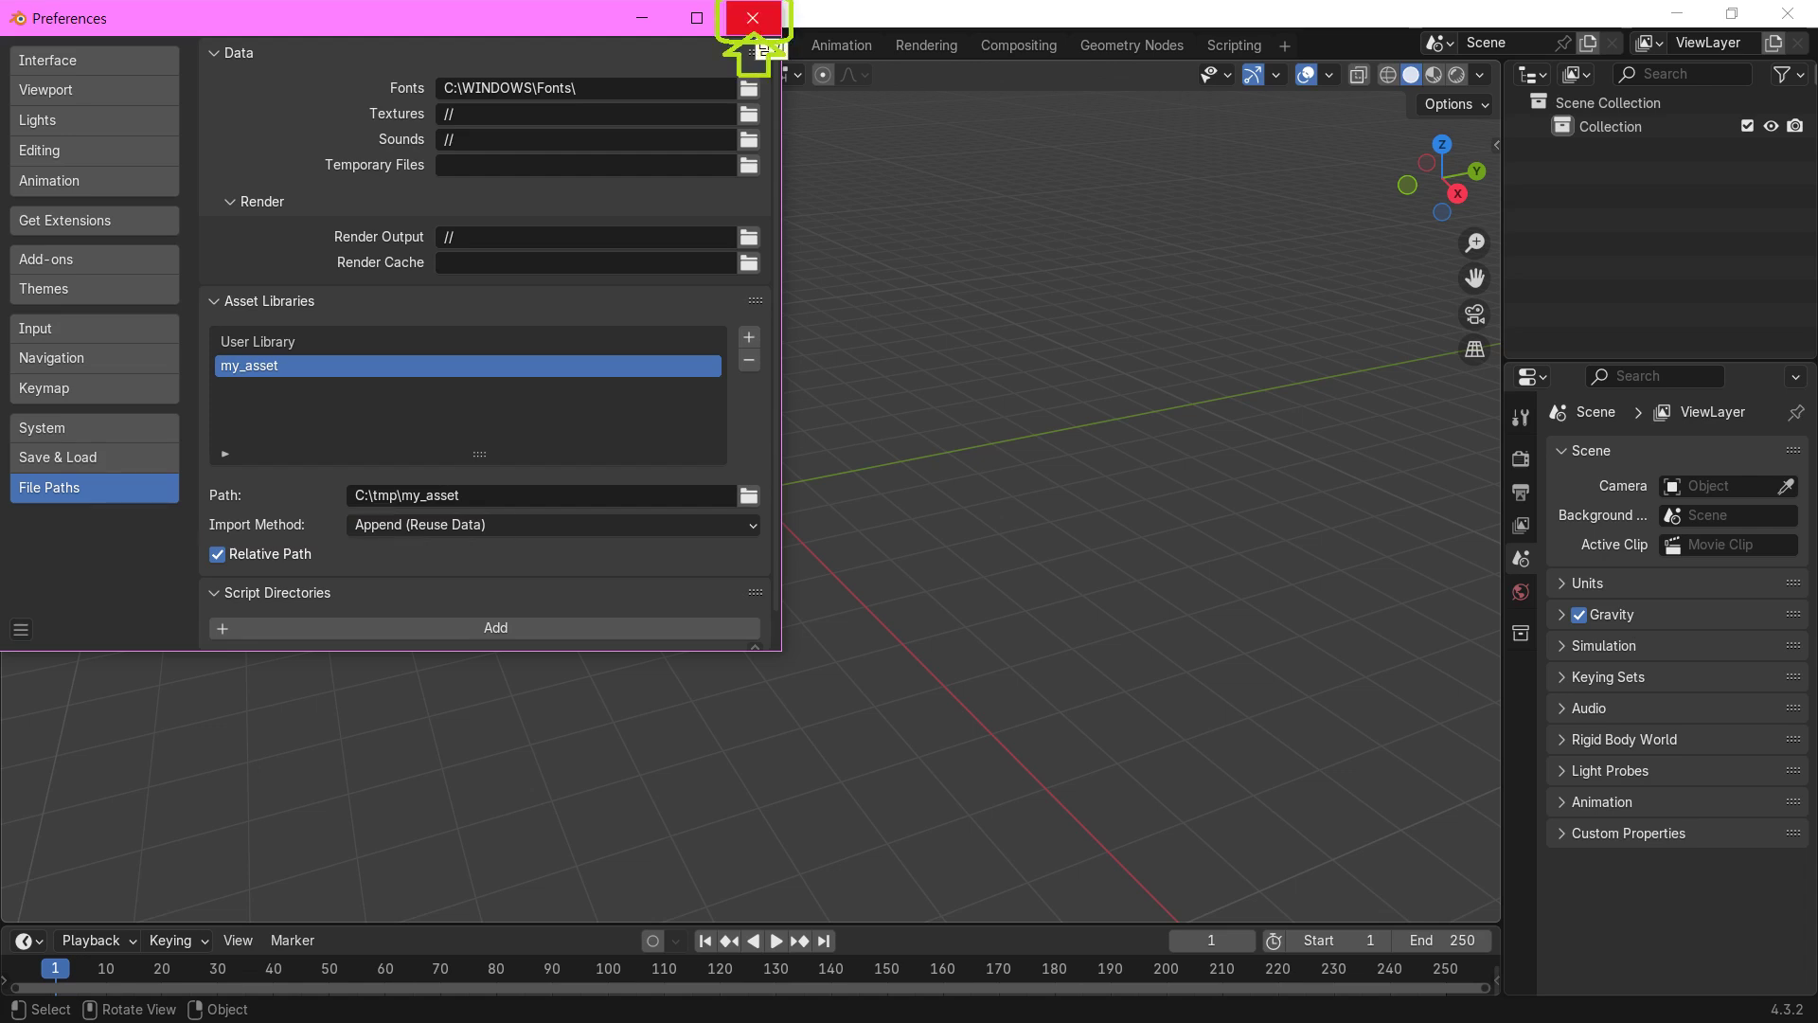
{"action": "left_click", "coordinate": [753, 18]}
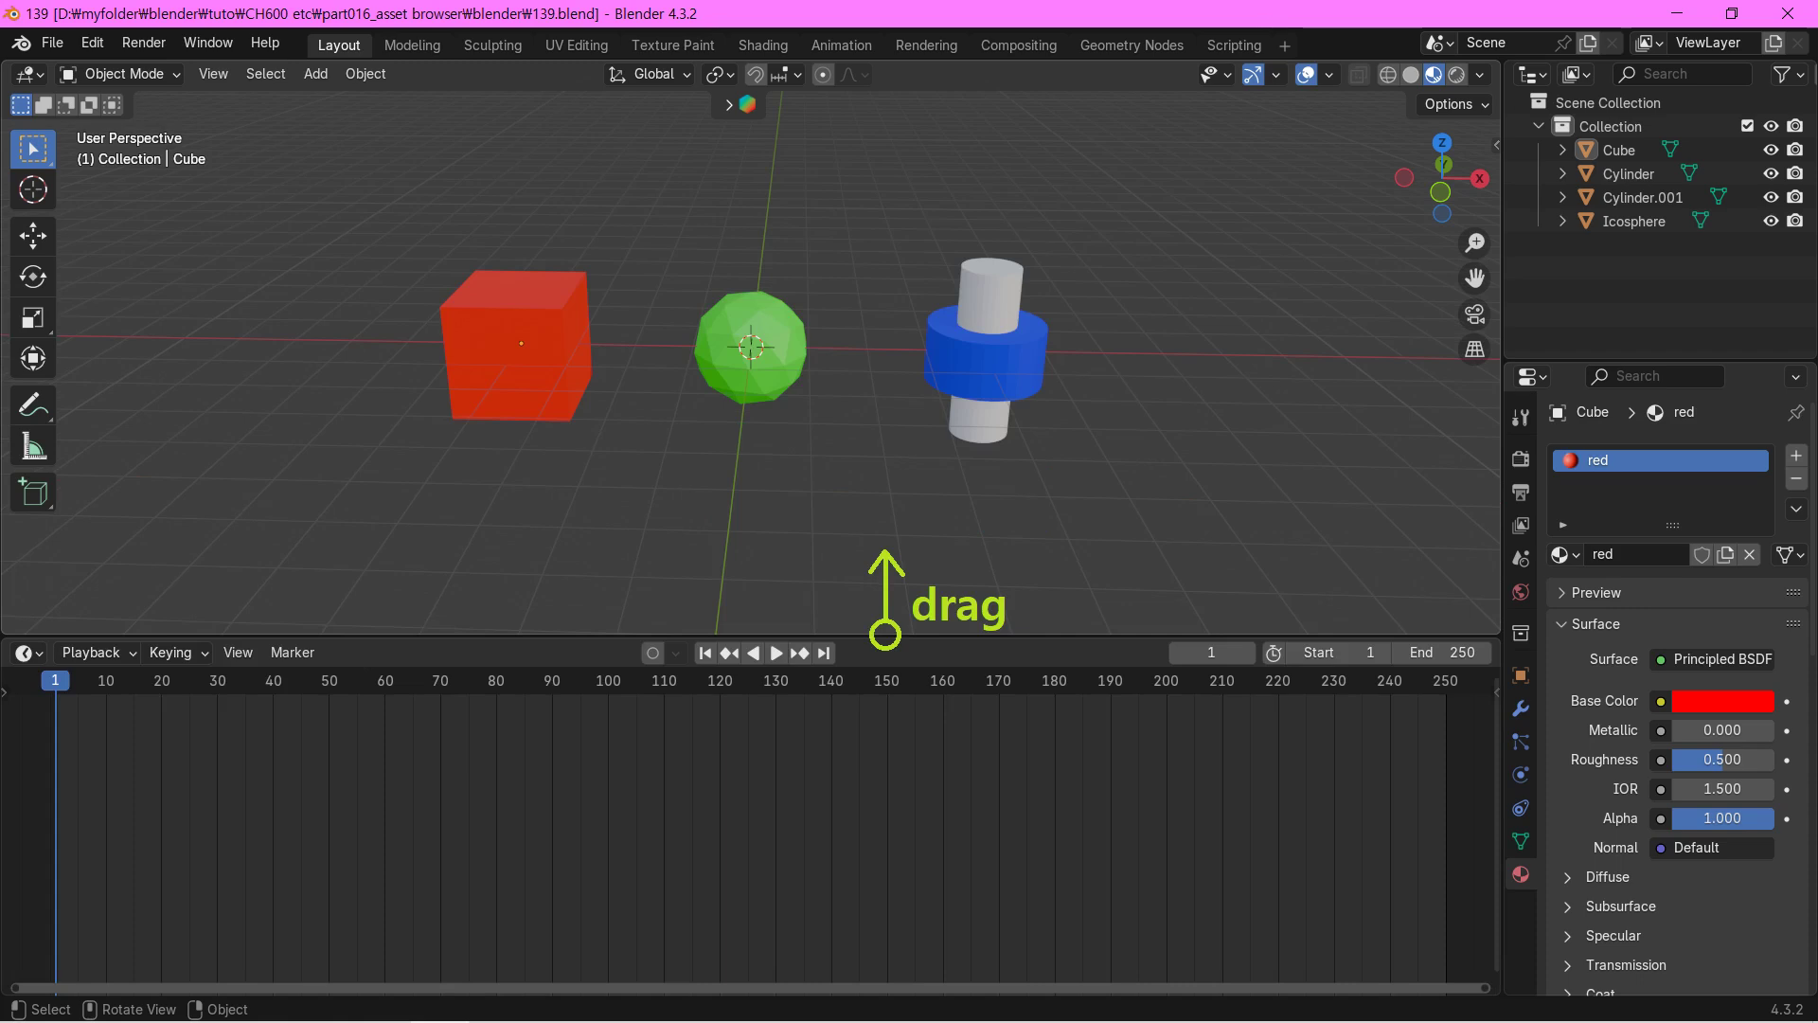
Step: Turn the timeline area into an Asset Browser, show its asset details sidebar and display the my_asset library
{"action": "left_click", "coordinate": [28, 652]}
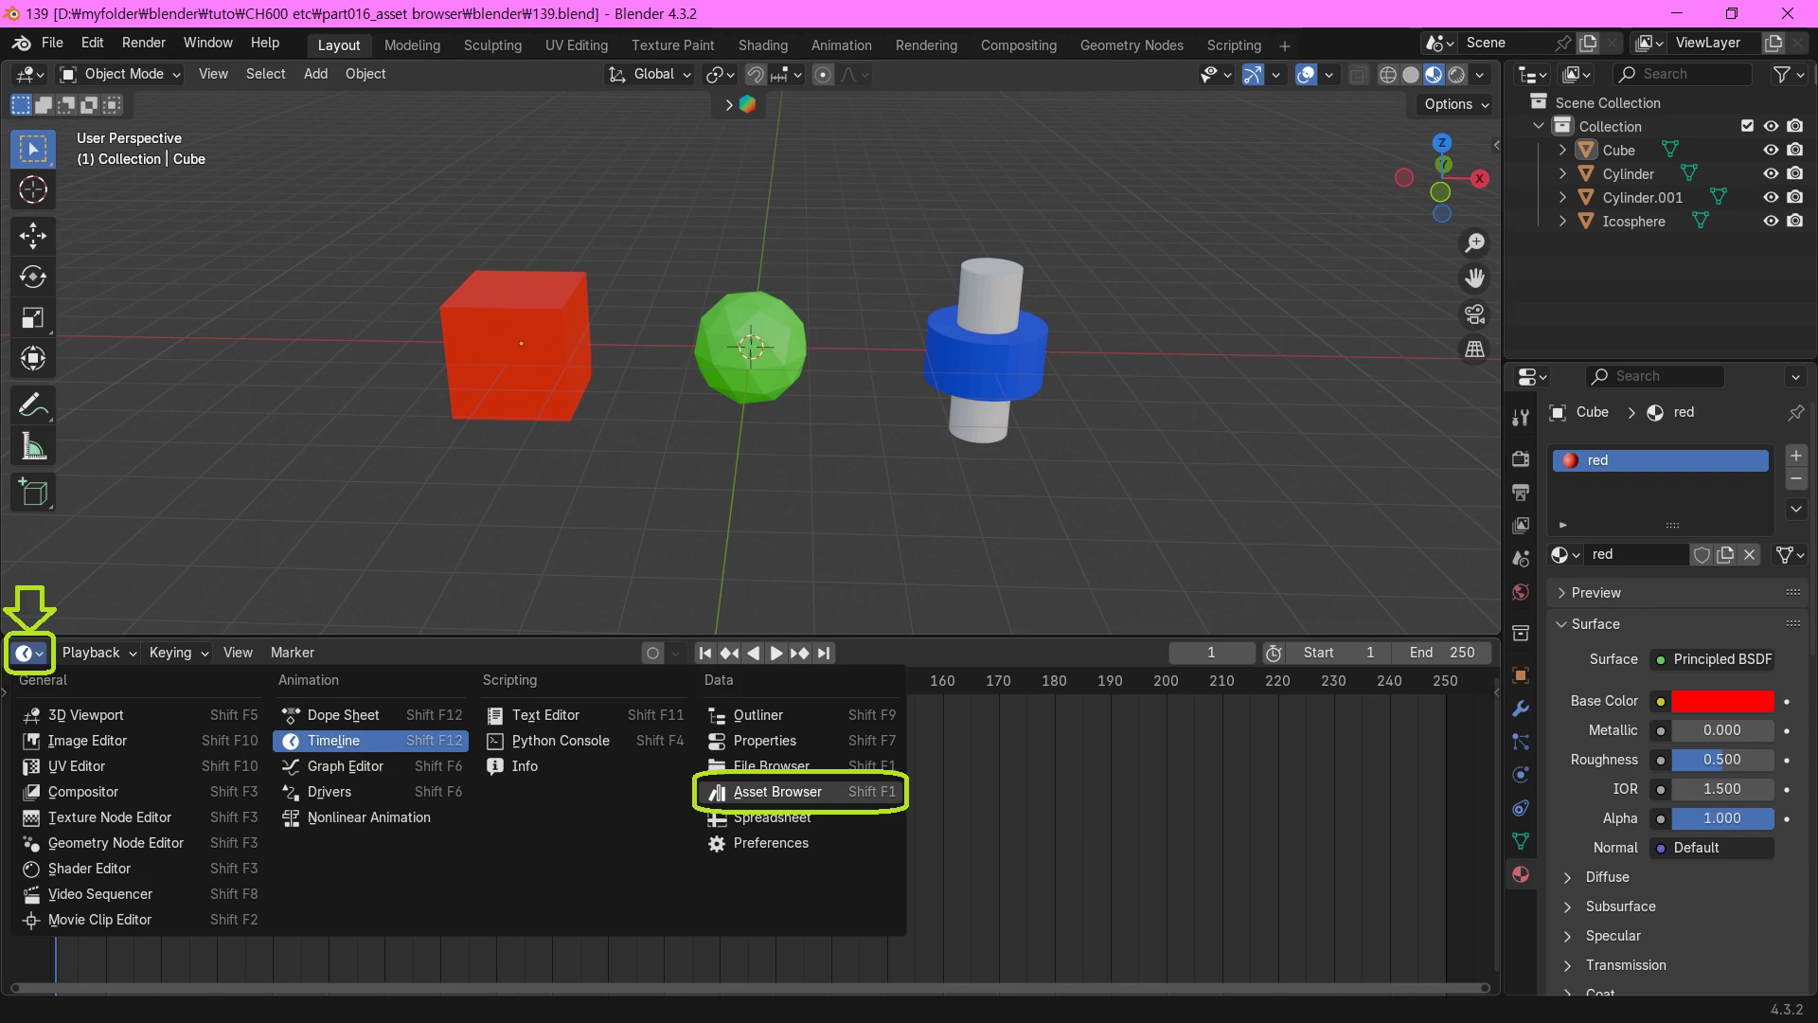
{"action": "left_click", "coordinate": [777, 791]}
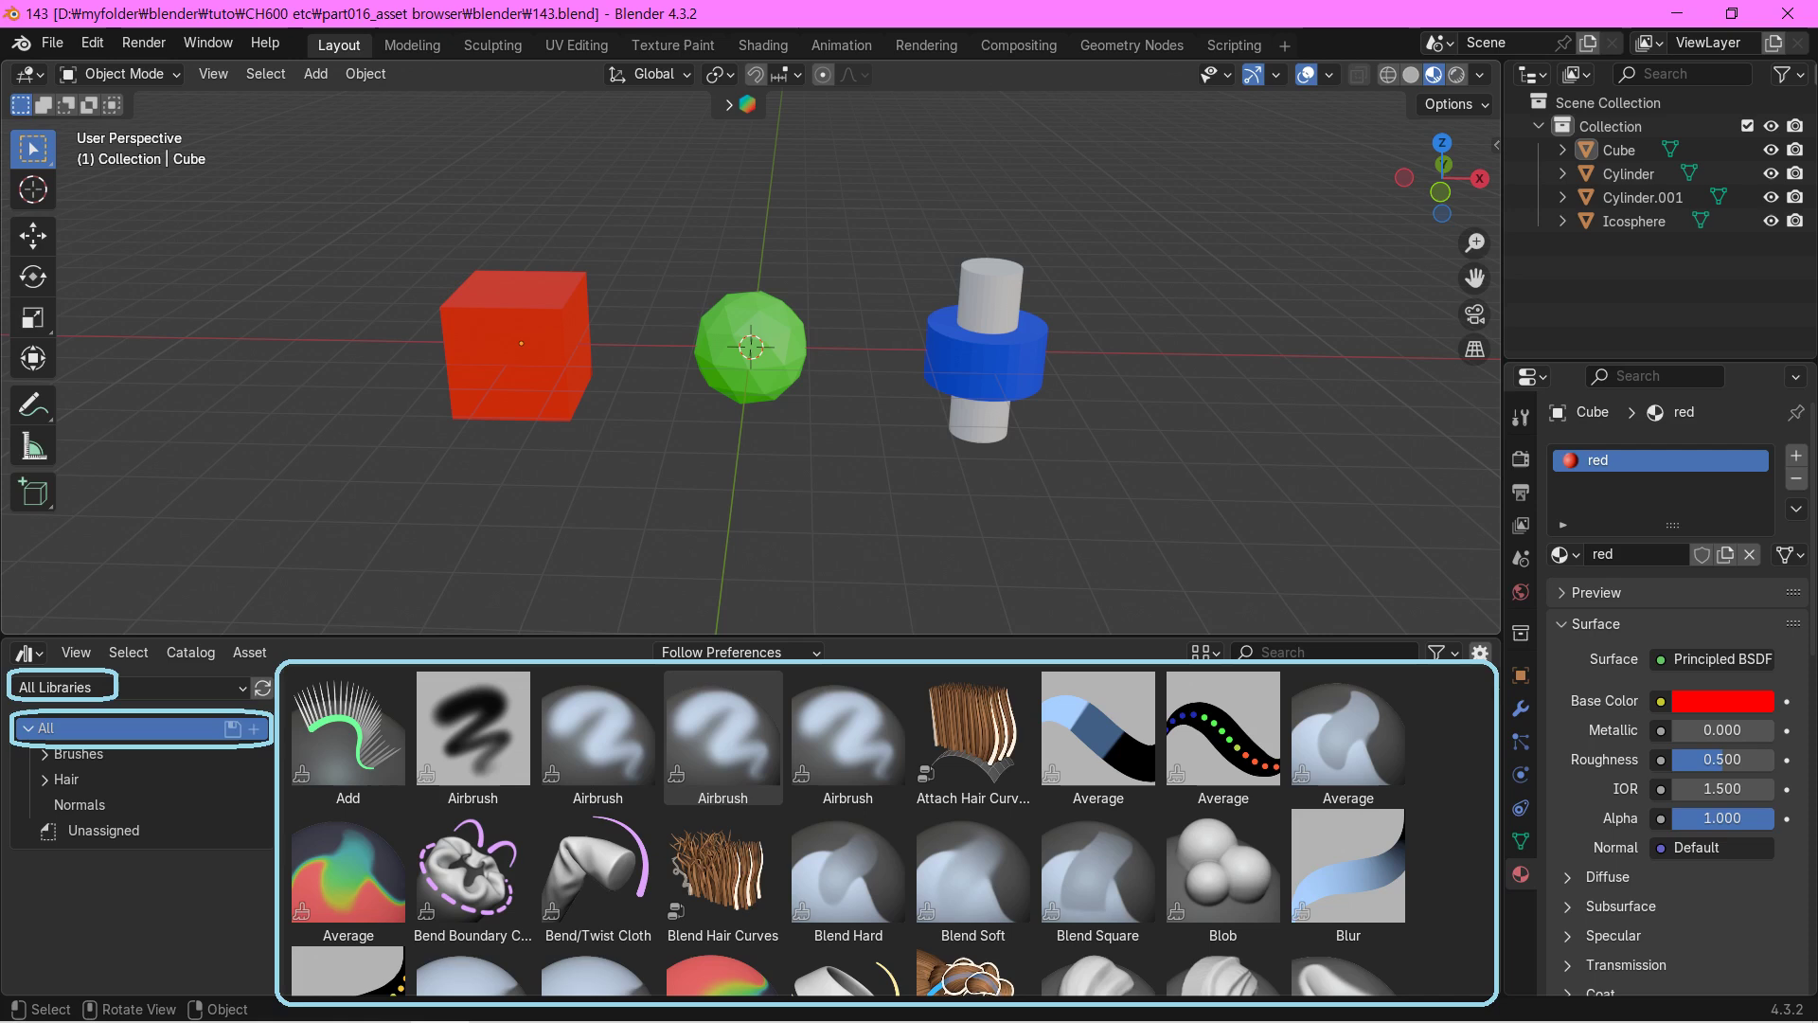
{"action": "key", "text": "n"}
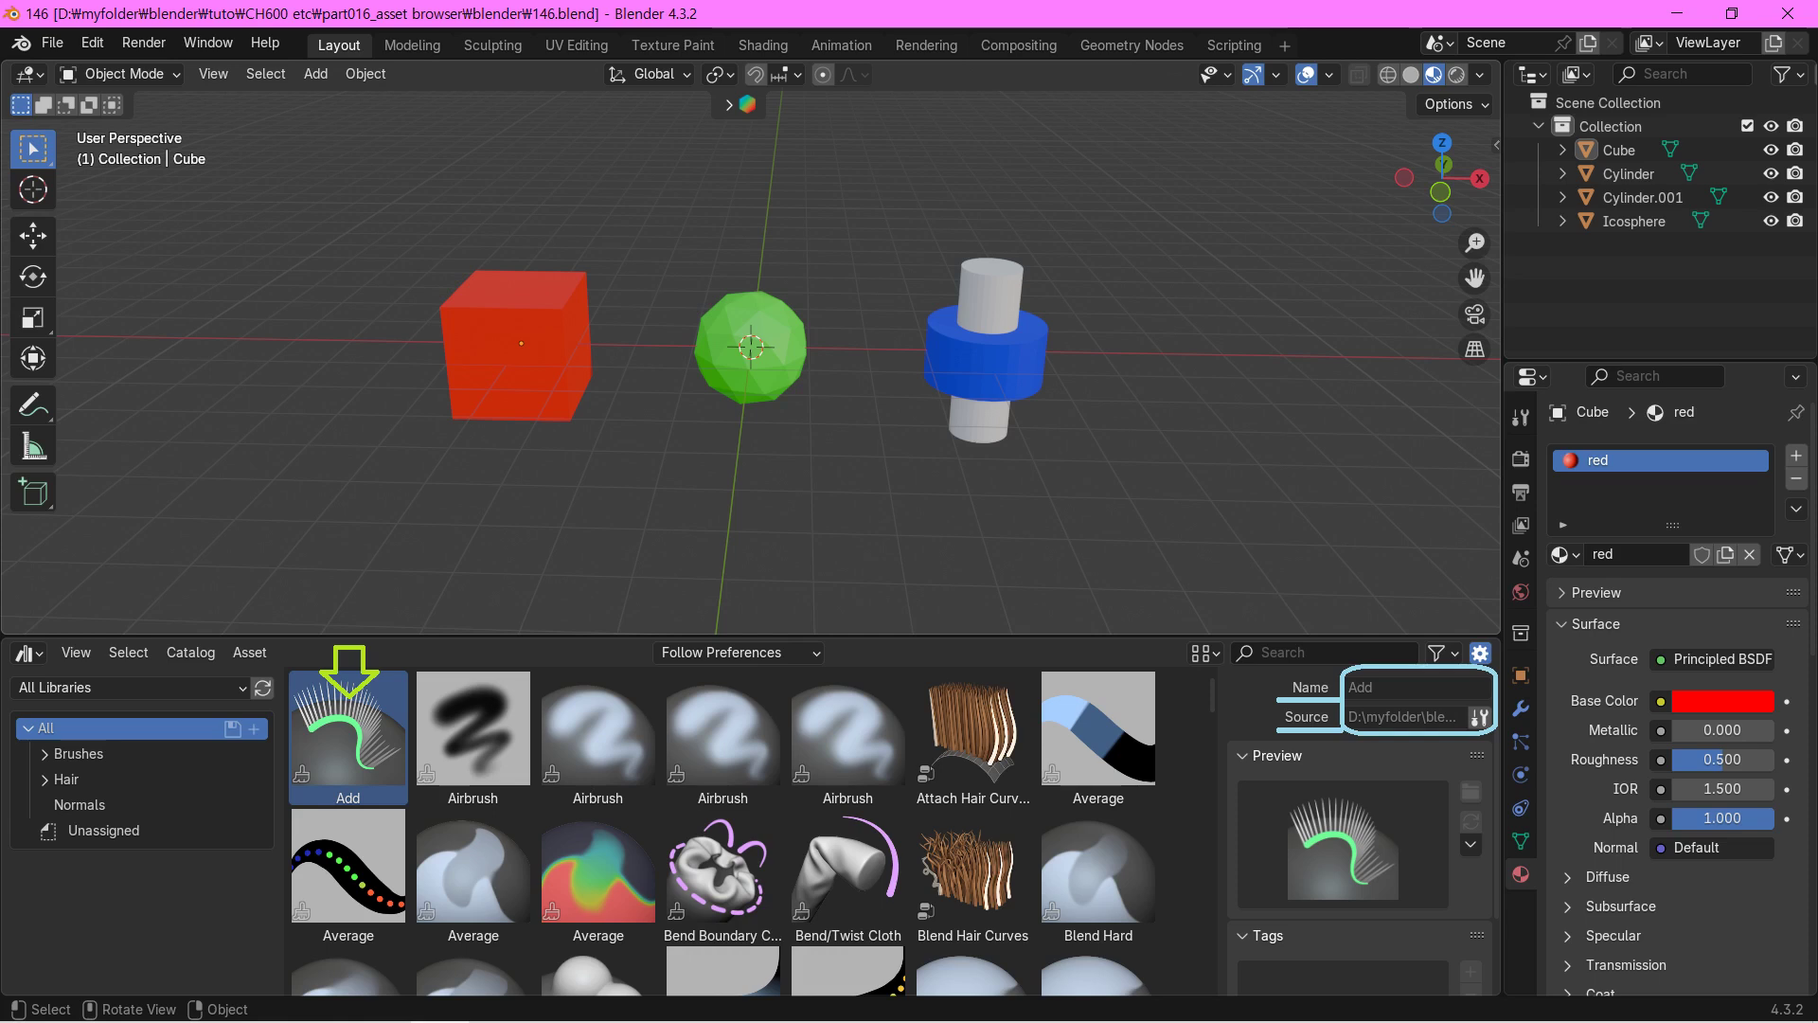
{"action": "left_click", "coordinate": [129, 687]}
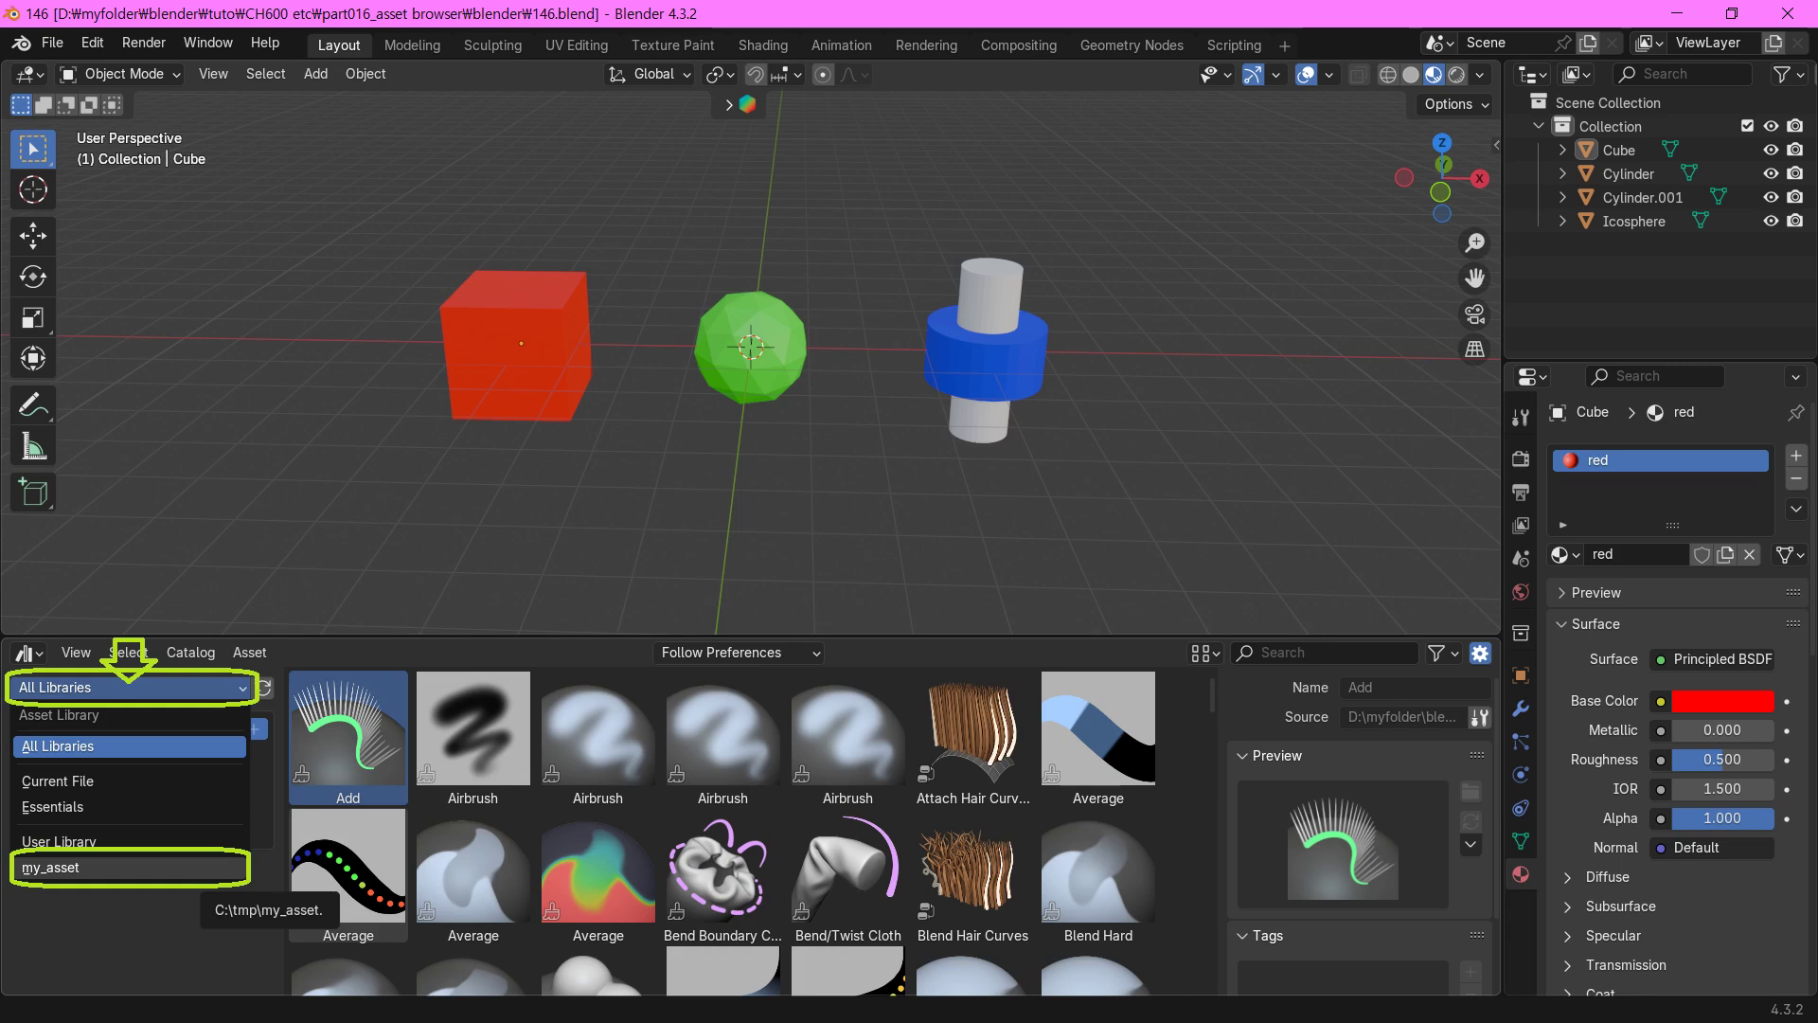
{"action": "left_click", "coordinate": [52, 867]}
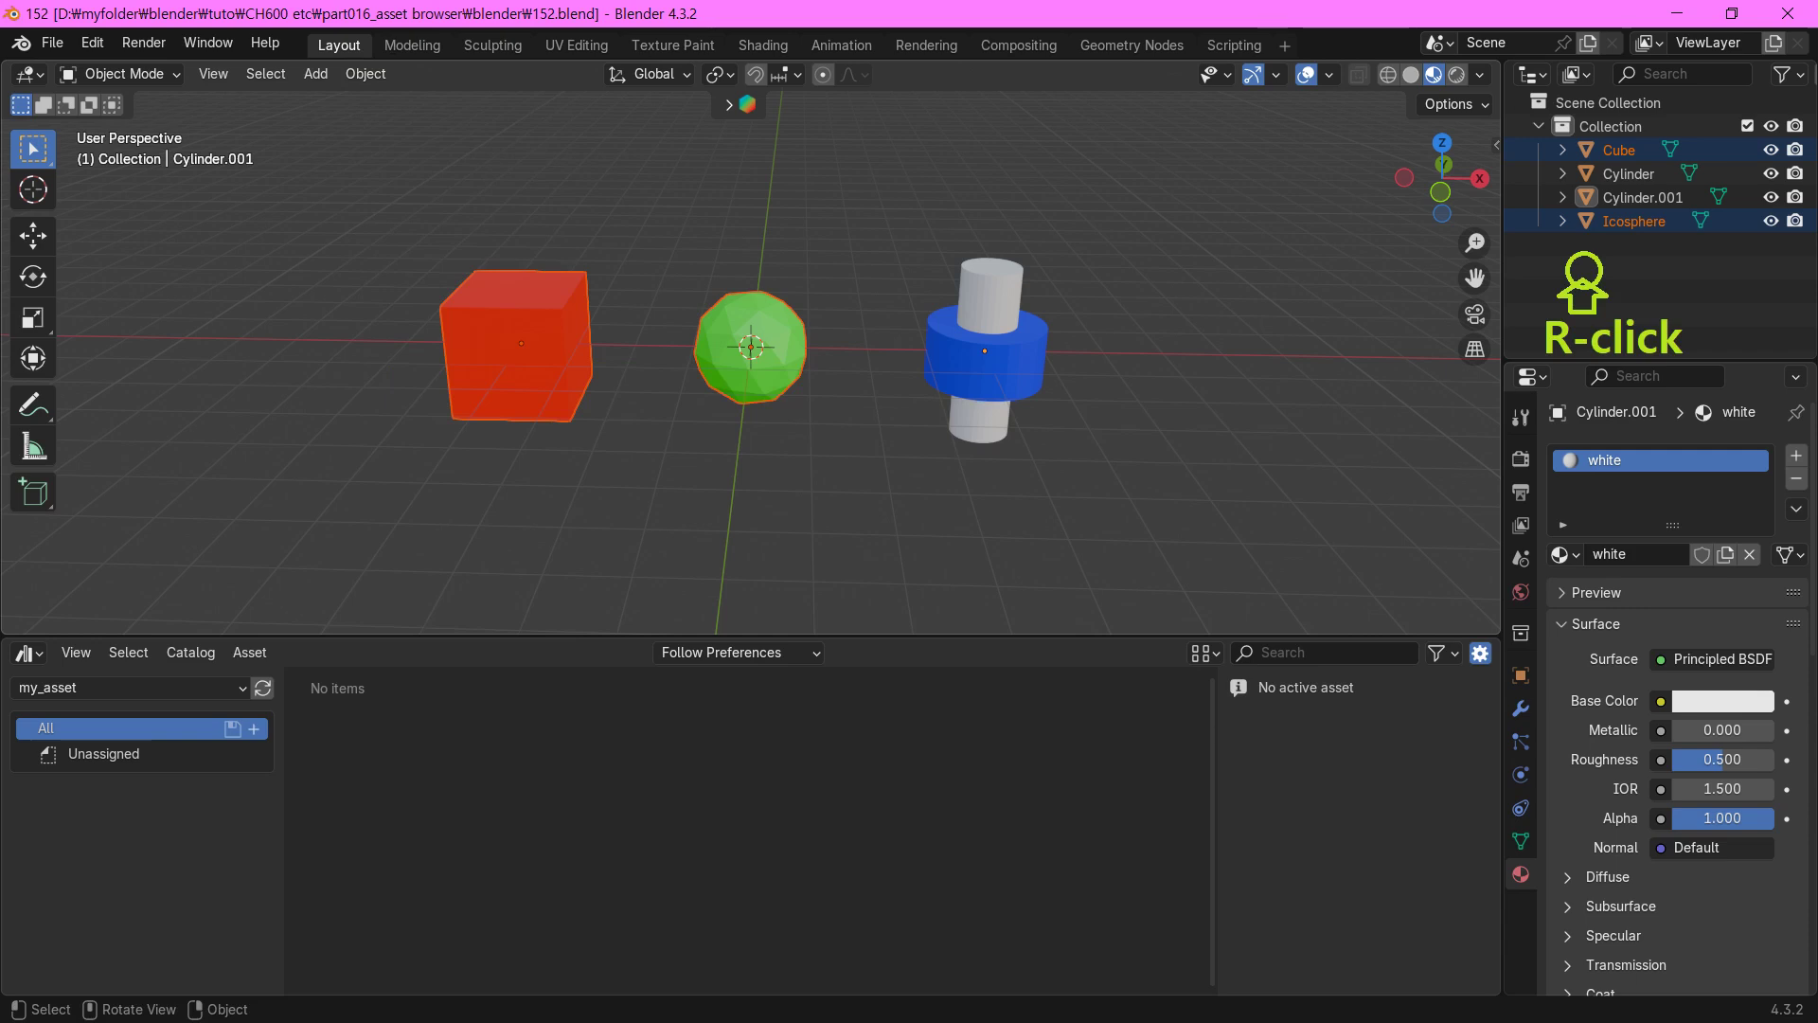
Step: Mark the selected cube and icosphere as assets and save the file as basic asset.blend in C:\tmp\my_asset
{"action": "right_click", "coordinate": [1553, 248]}
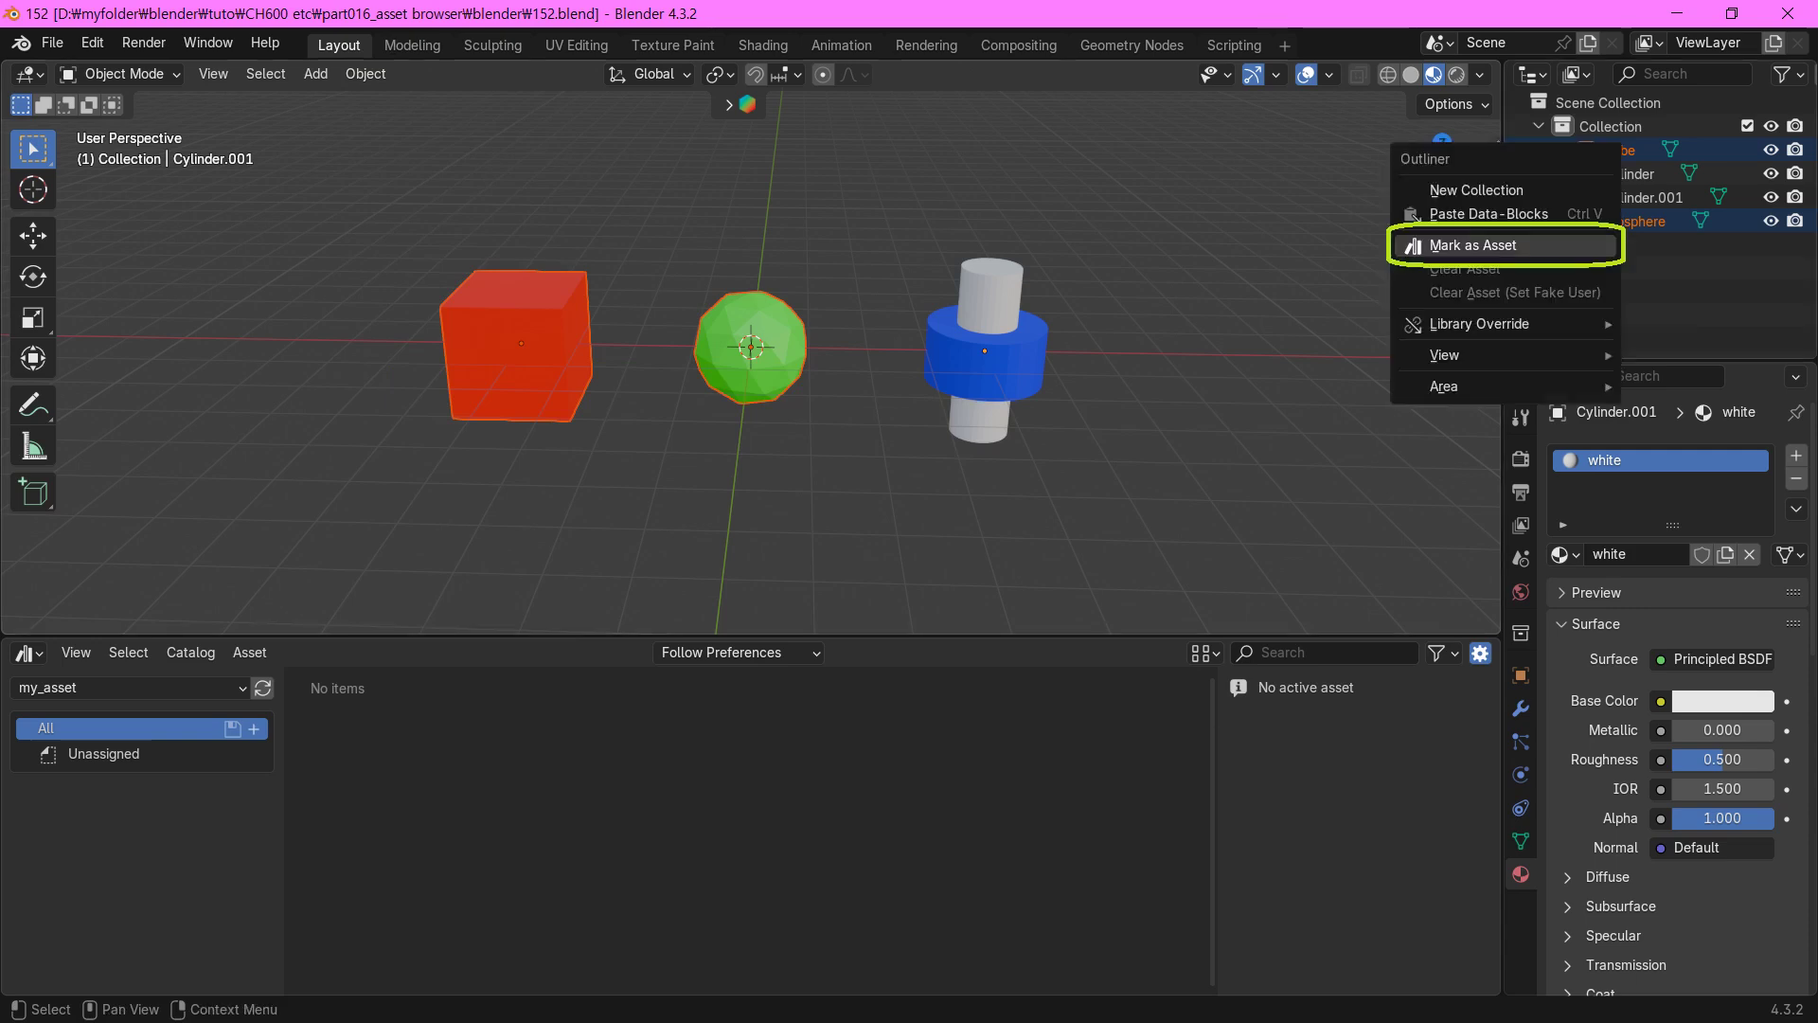
{"action": "left_click", "coordinate": [1515, 245]}
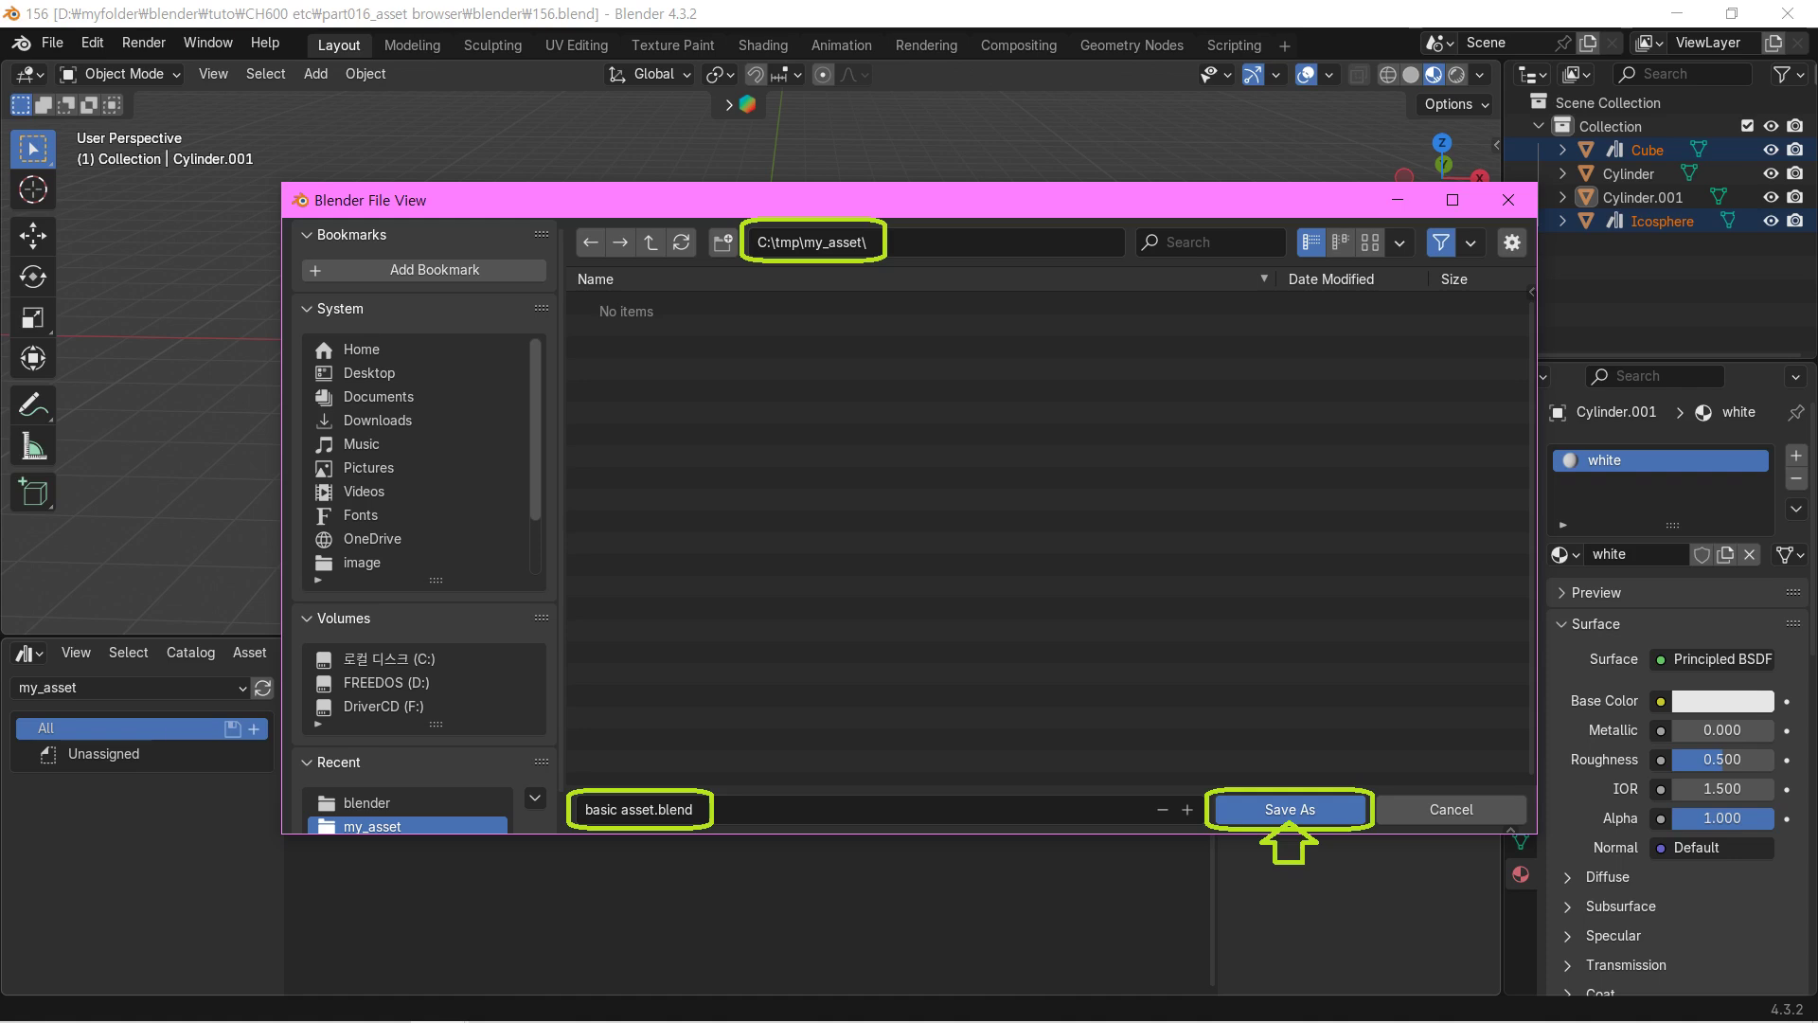
{"action": "key", "text": "Return"}
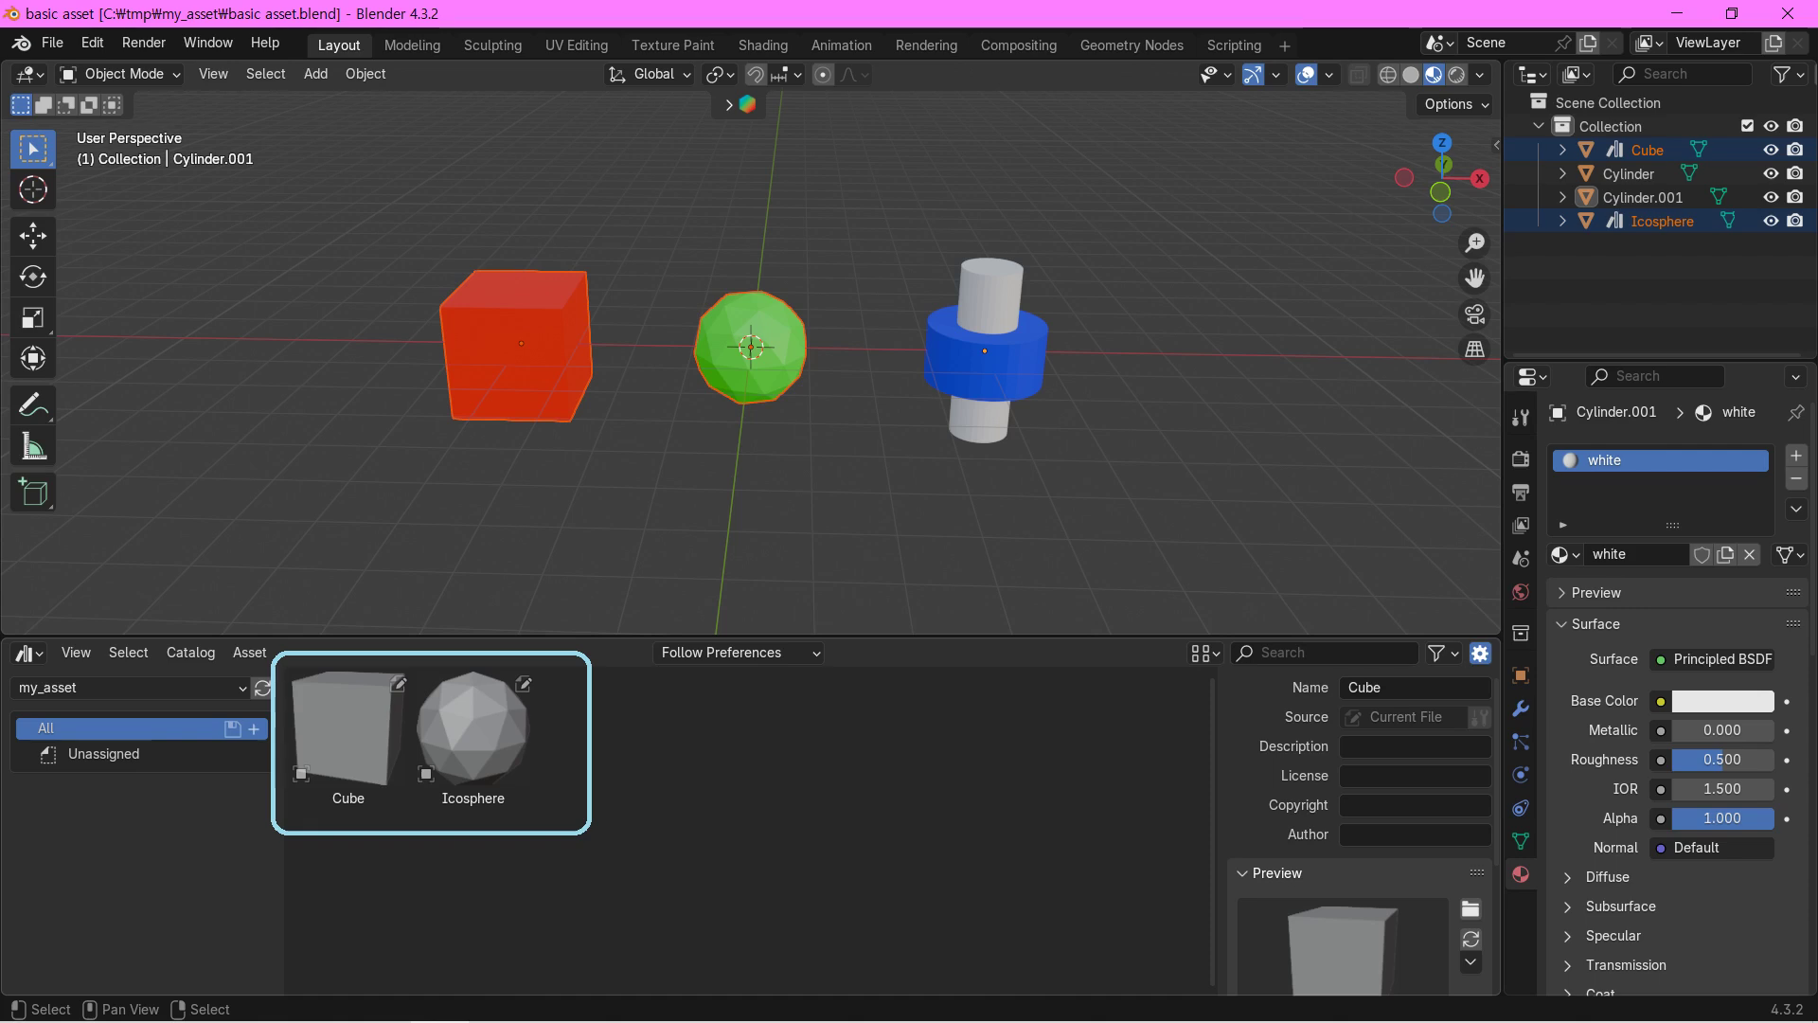
Step: Try to mark the two cylinder objects as individual assets
{"action": "left_click_drag", "start_coordinate": [896, 234], "coordinate": [1074, 476]}
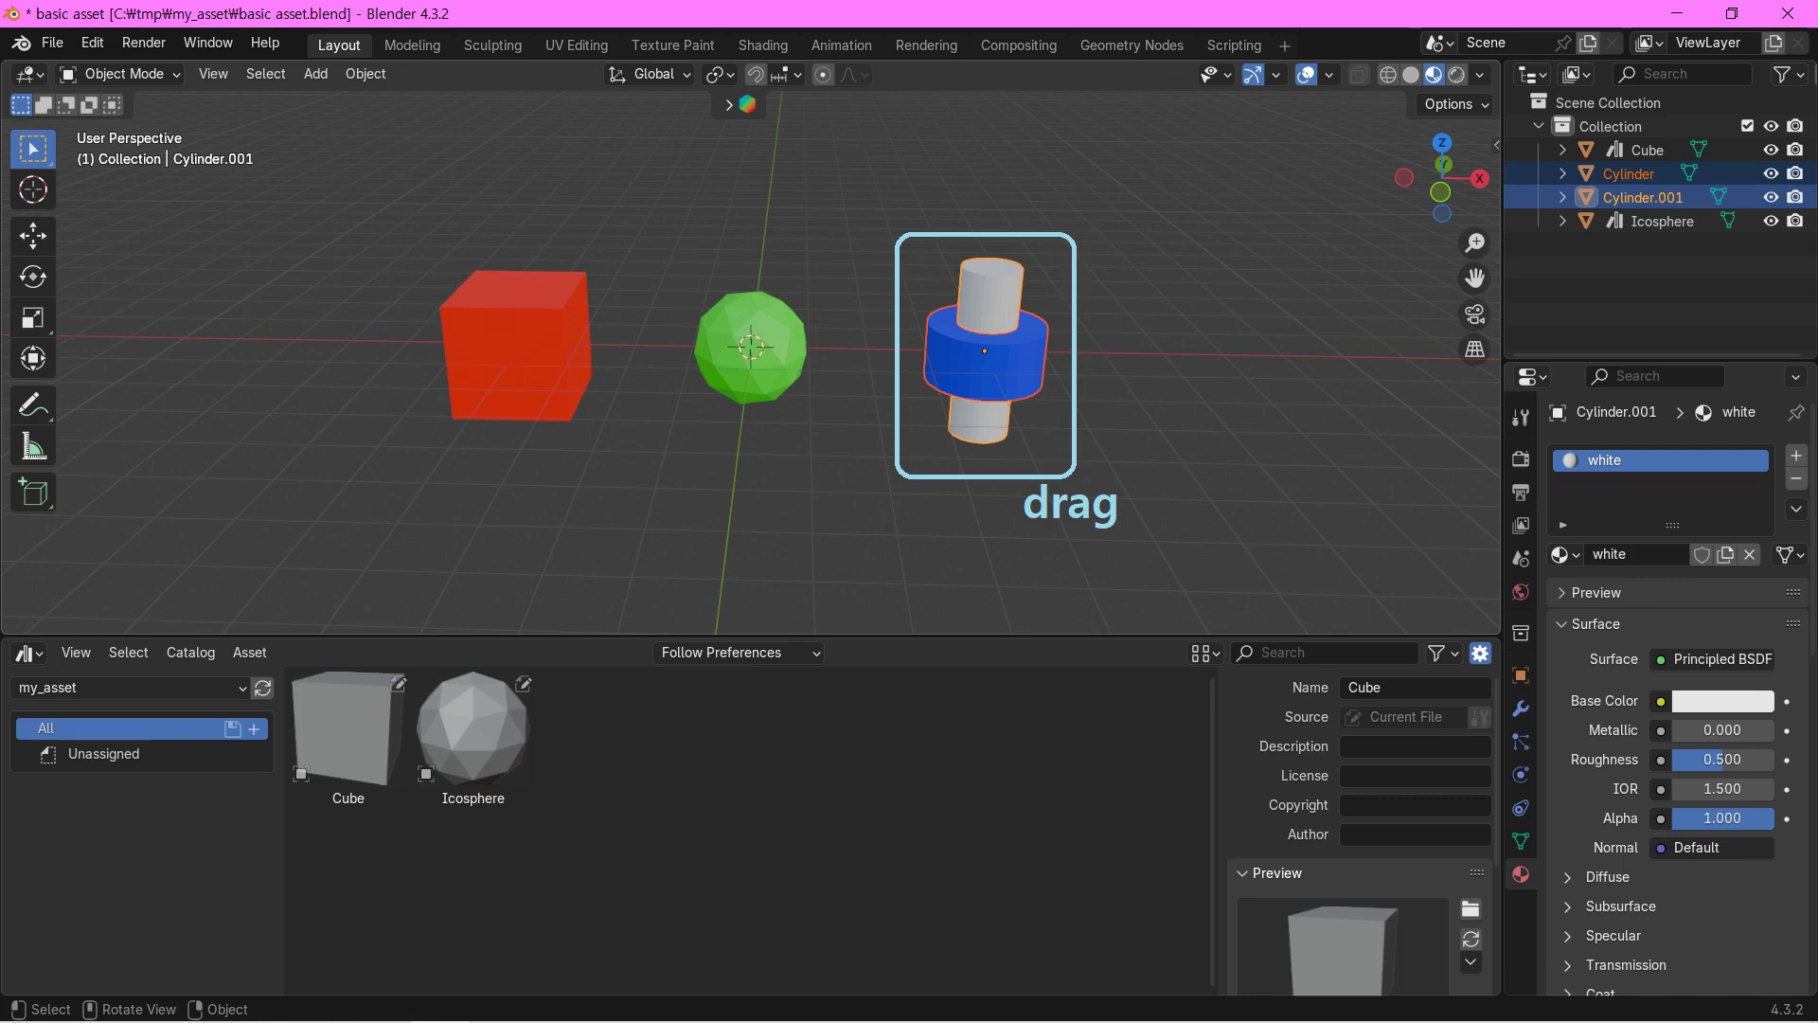
{"action": "right_click", "coordinate": [1515, 269]}
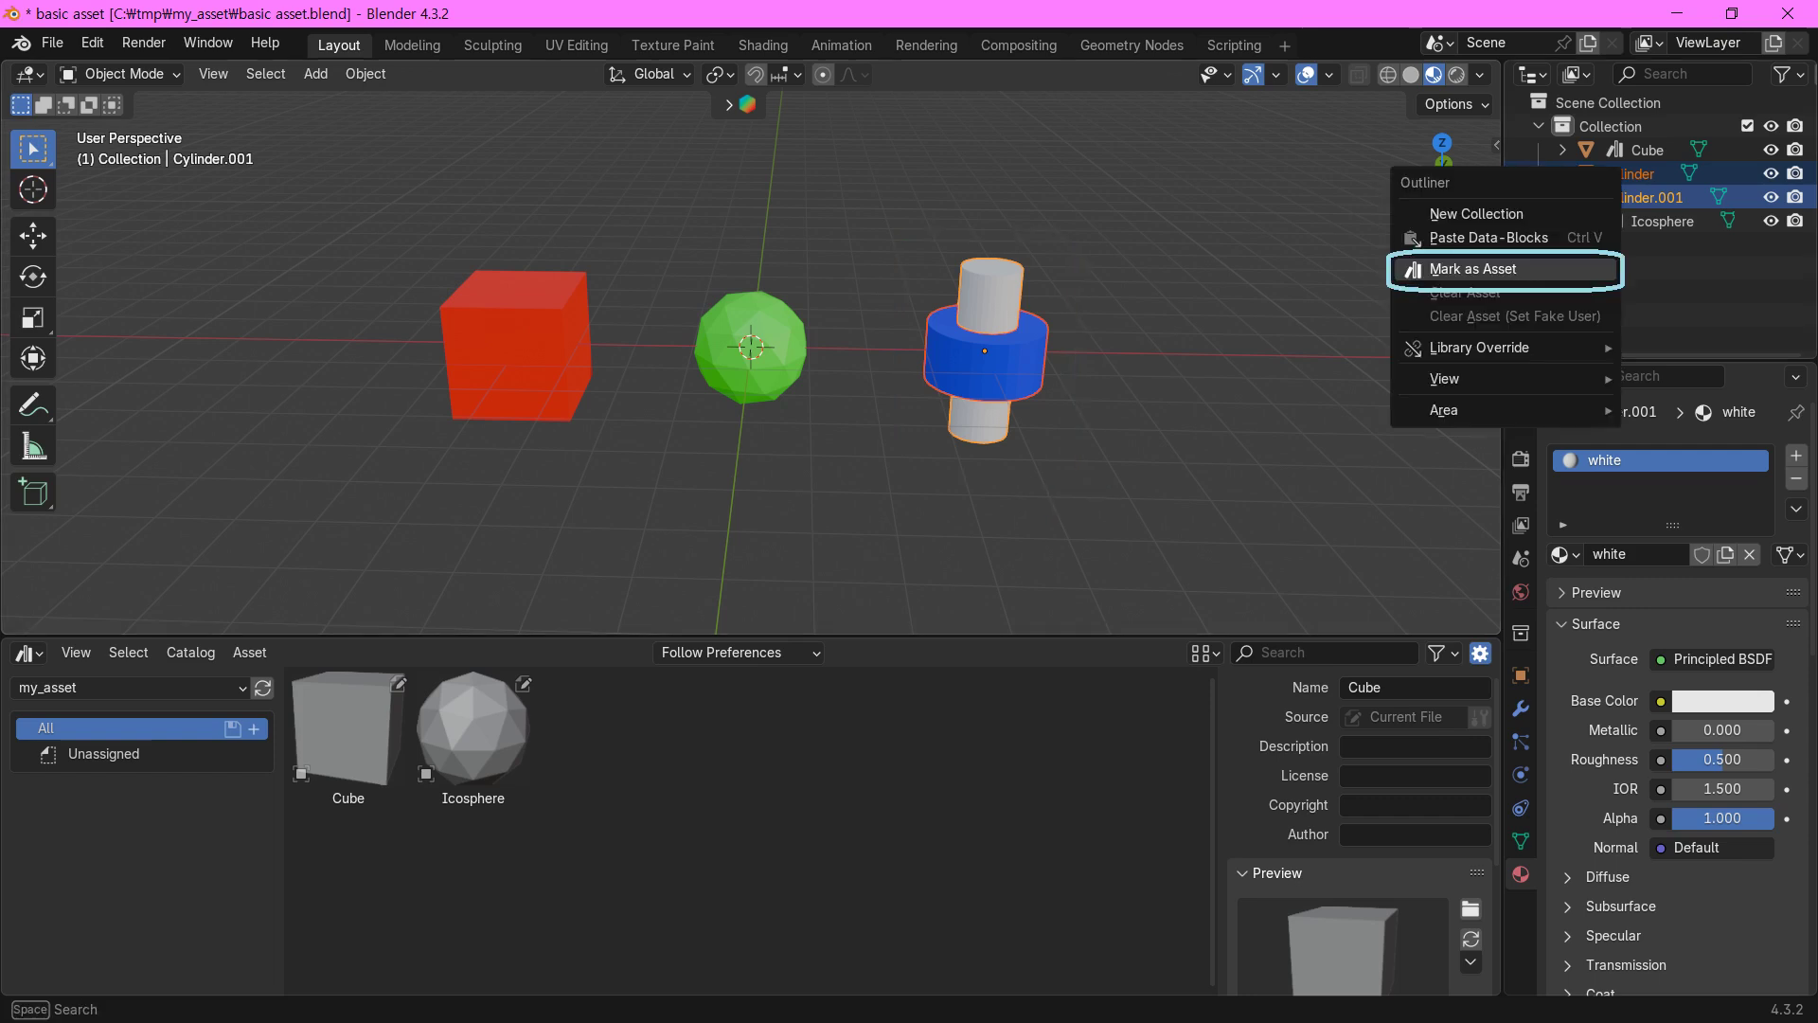
{"action": "left_click", "coordinate": [1516, 269]}
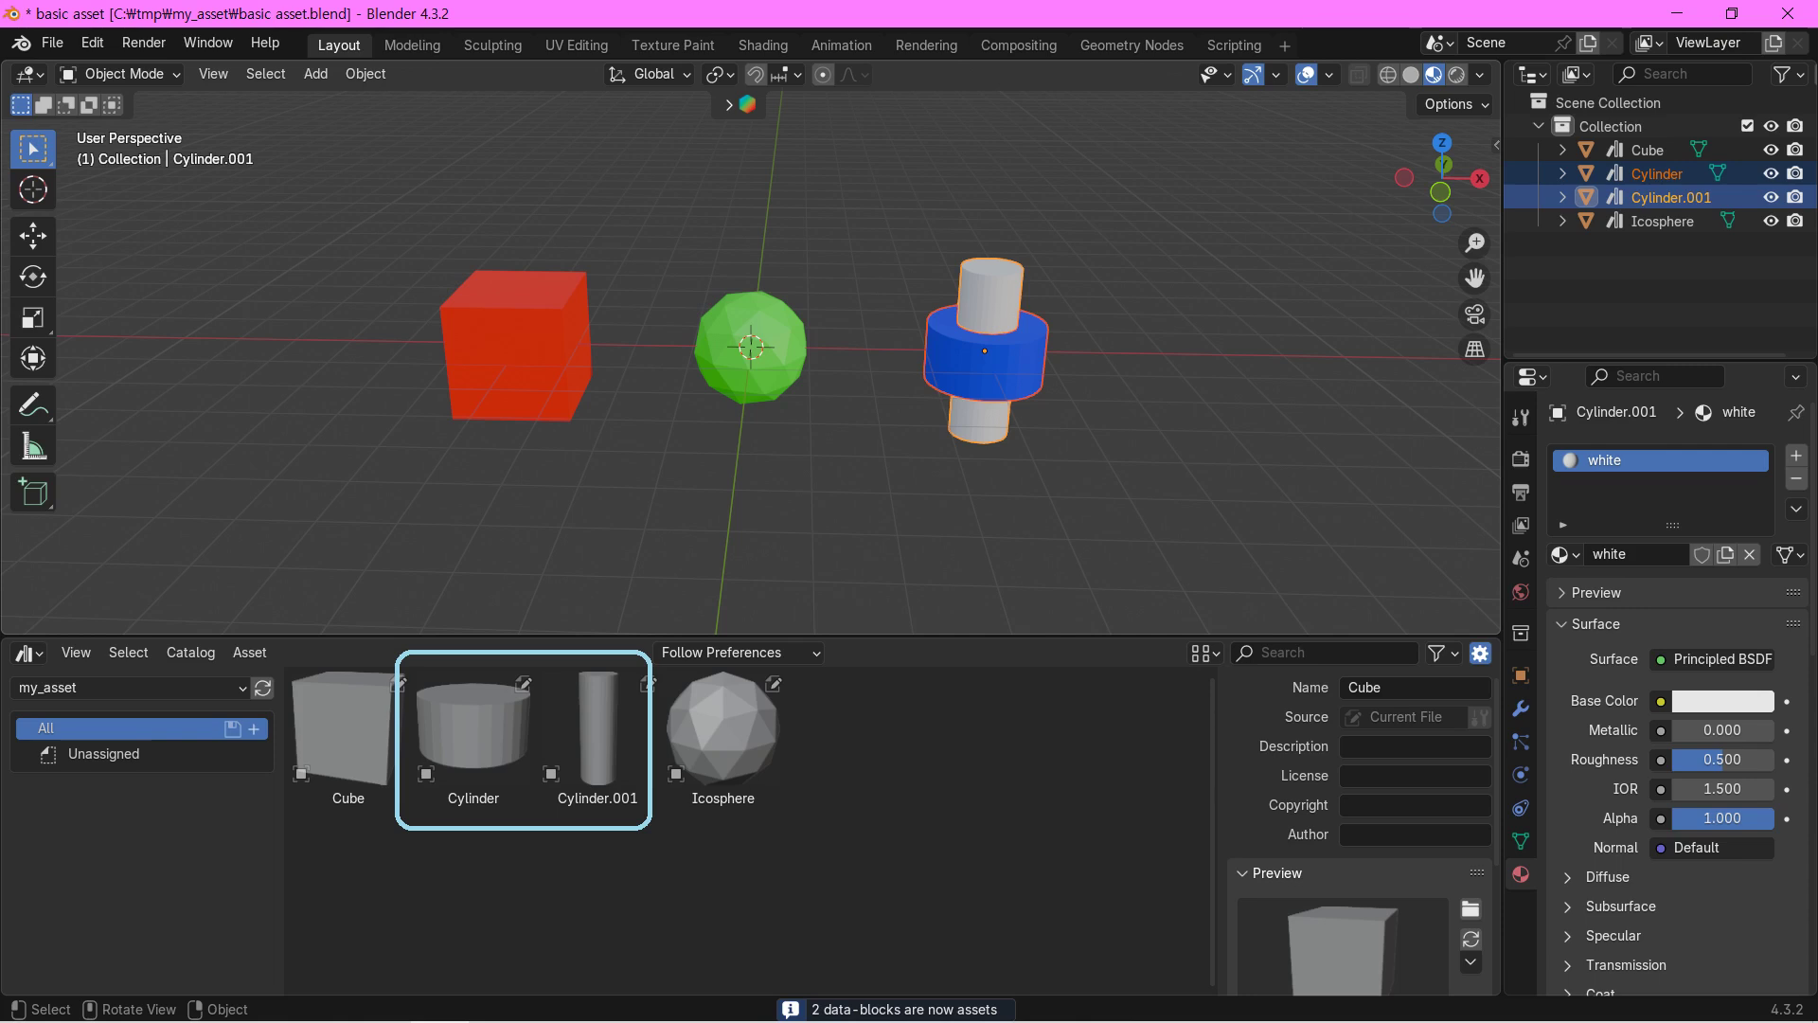
{"action": "key", "text": "ctrl+z"}
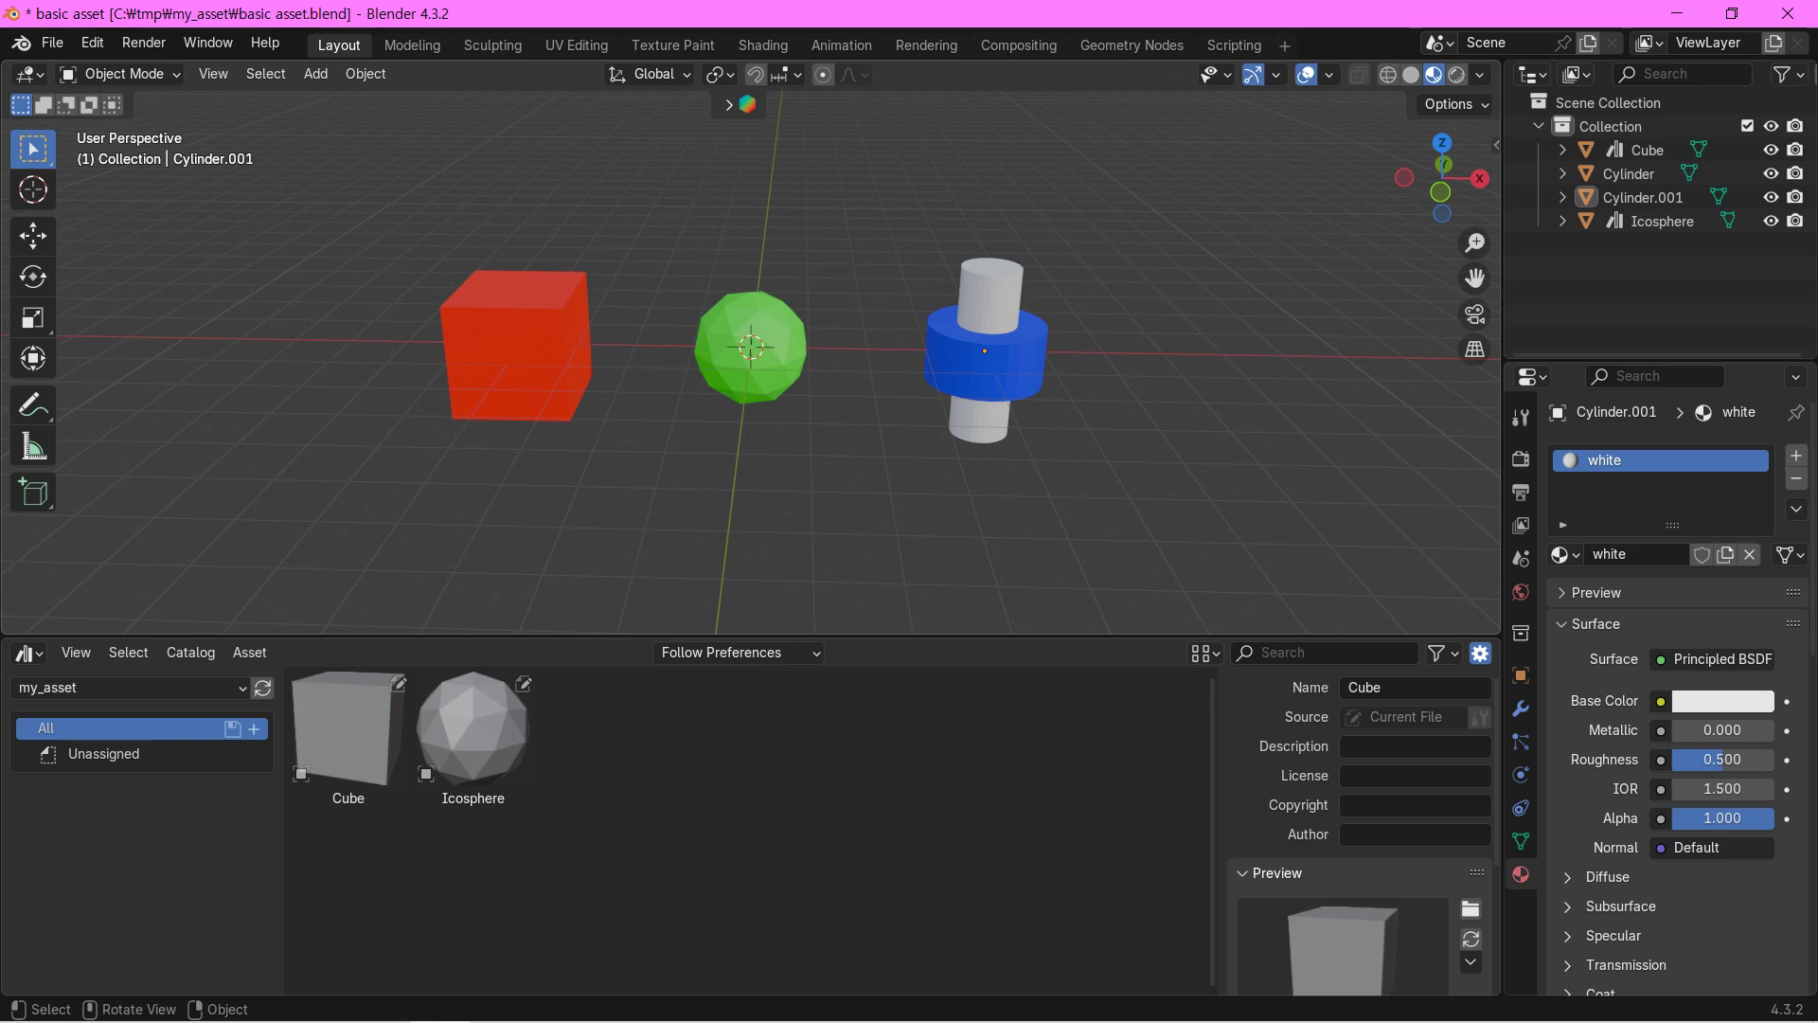
Step: Move both cylinders into a new collection named "two cylinder"
{"action": "left_click_drag", "start_coordinate": [895, 236], "coordinate": [1078, 469]}
{"action": "key", "text": "m"}
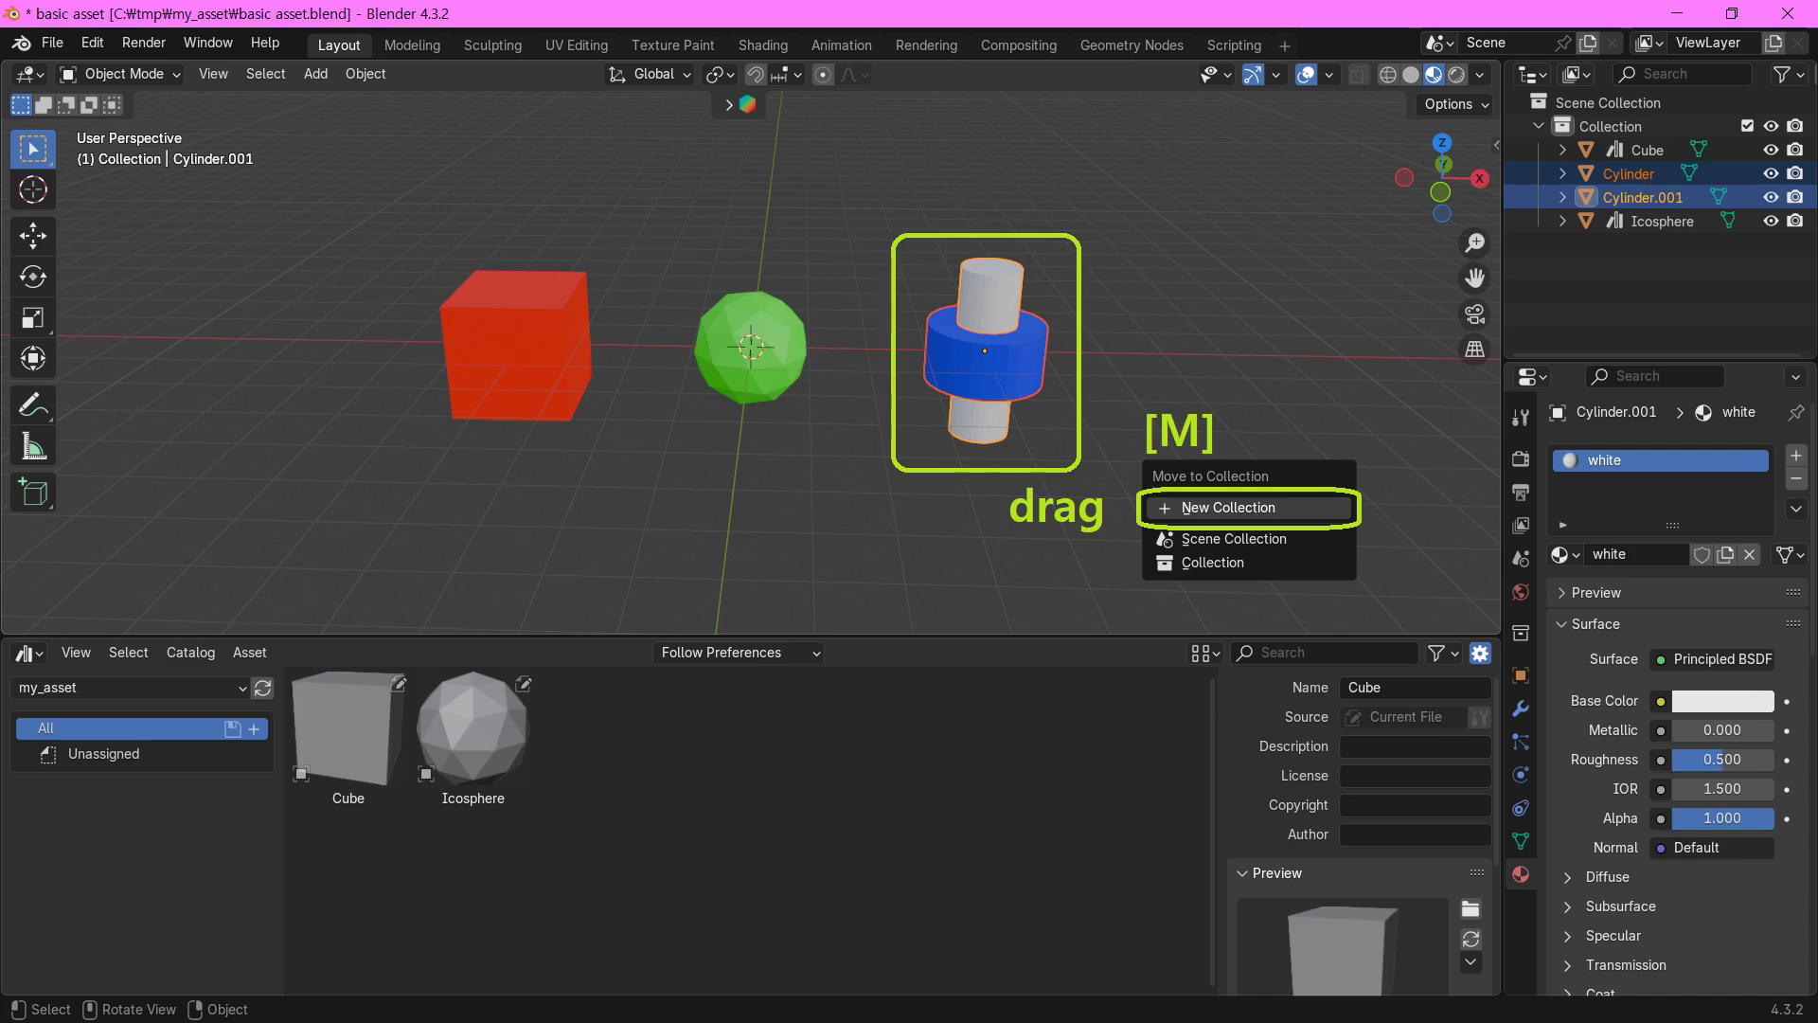
{"action": "left_click", "coordinate": [1228, 508]}
{"action": "type", "text": "two cylinder"}
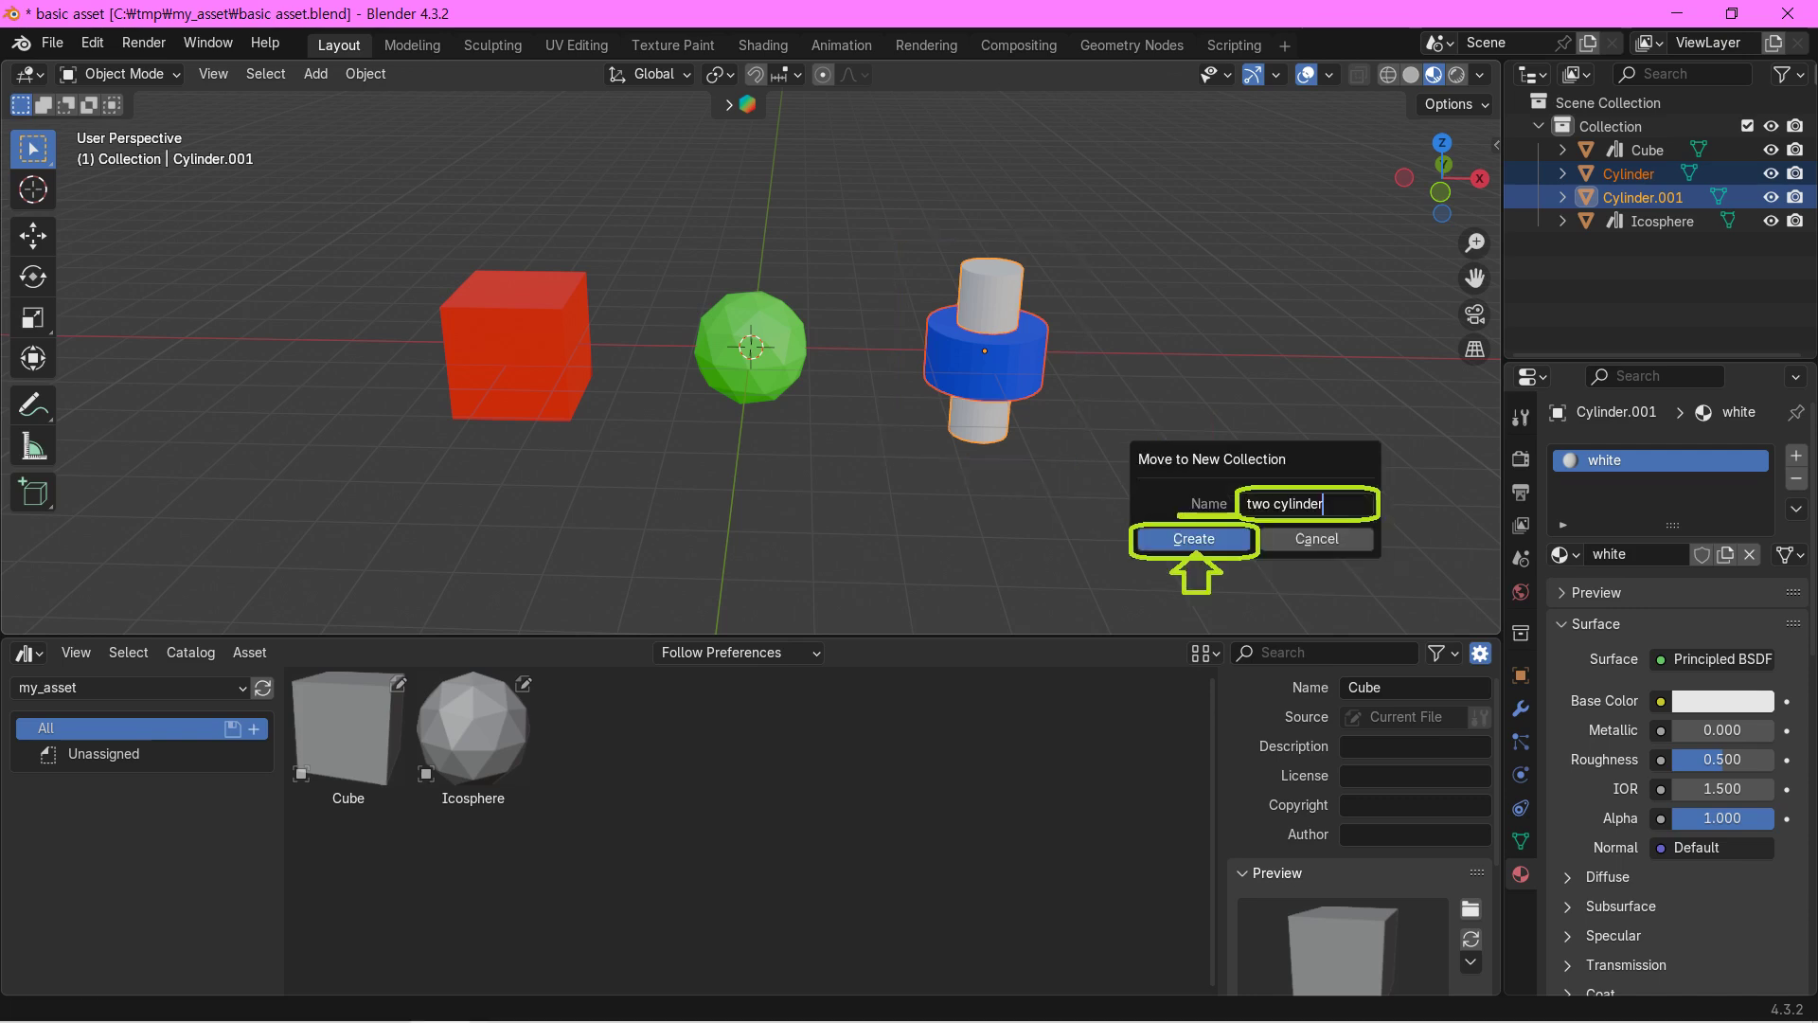
{"action": "key", "text": "Return"}
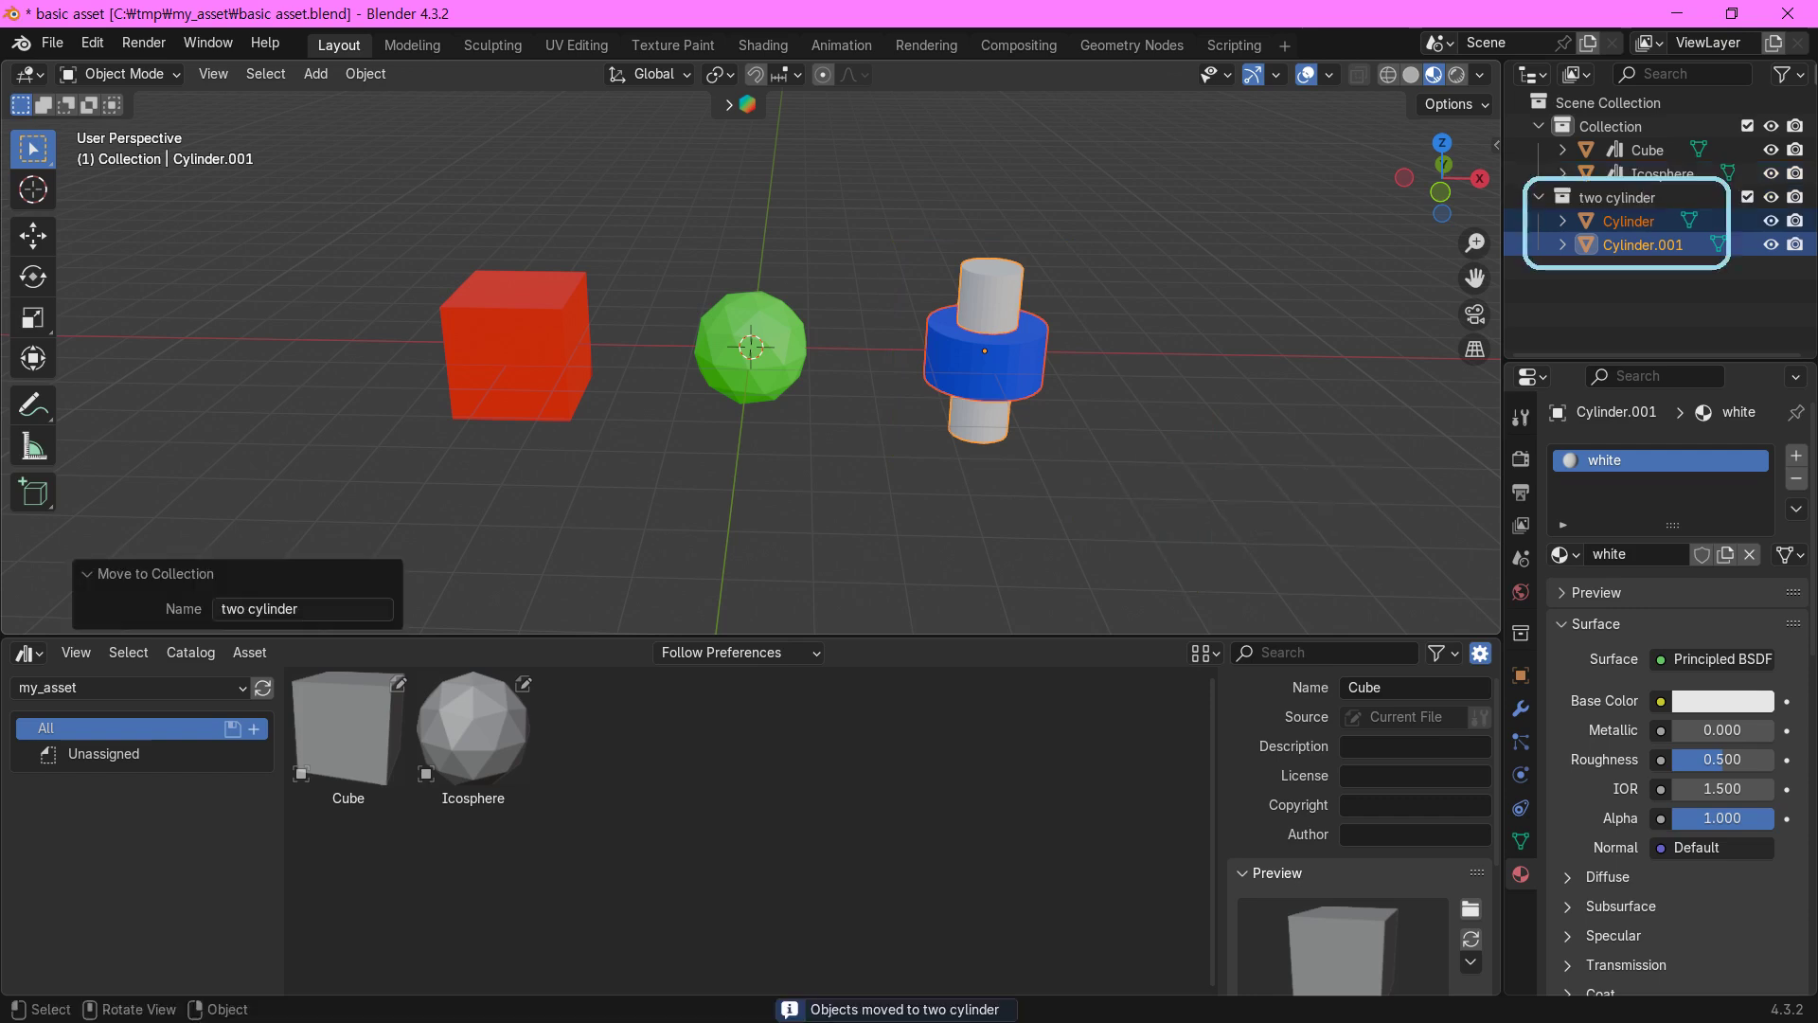
Step: Mark the whole two cylinder collection as a single asset
{"action": "right_click", "coordinate": [1679, 197]}
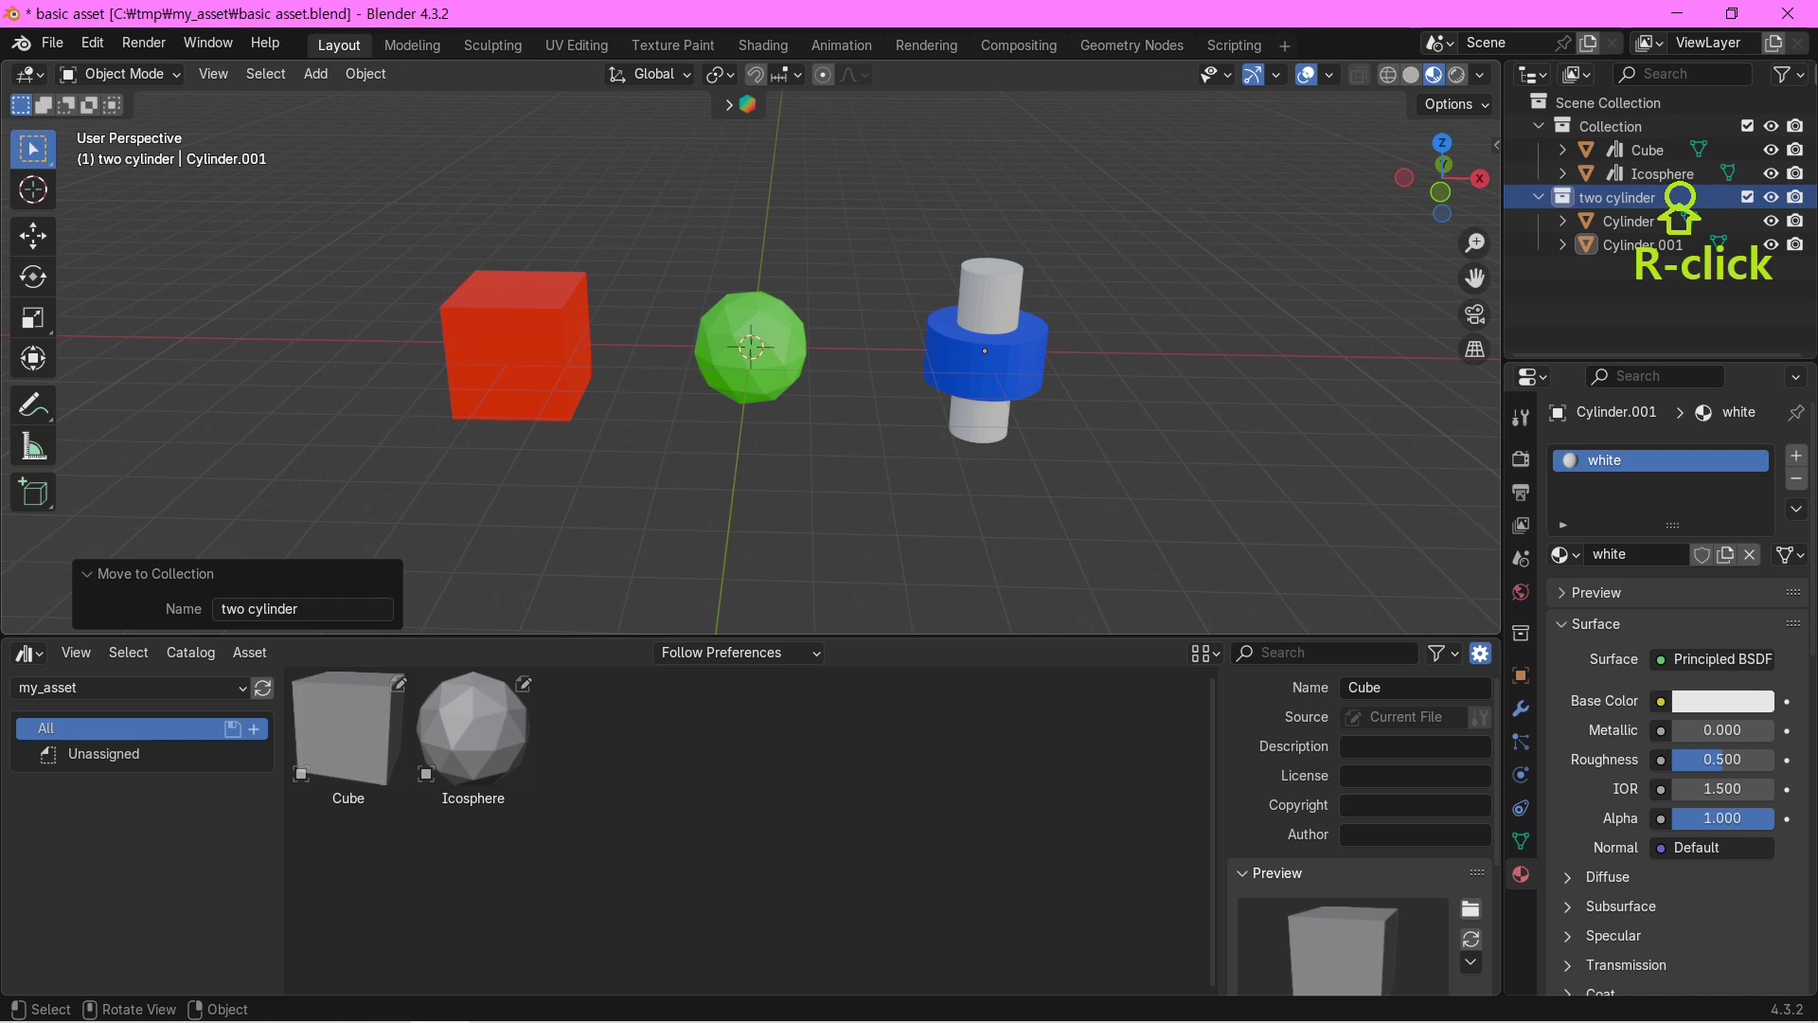
{"action": "right_click", "coordinate": [1679, 197]}
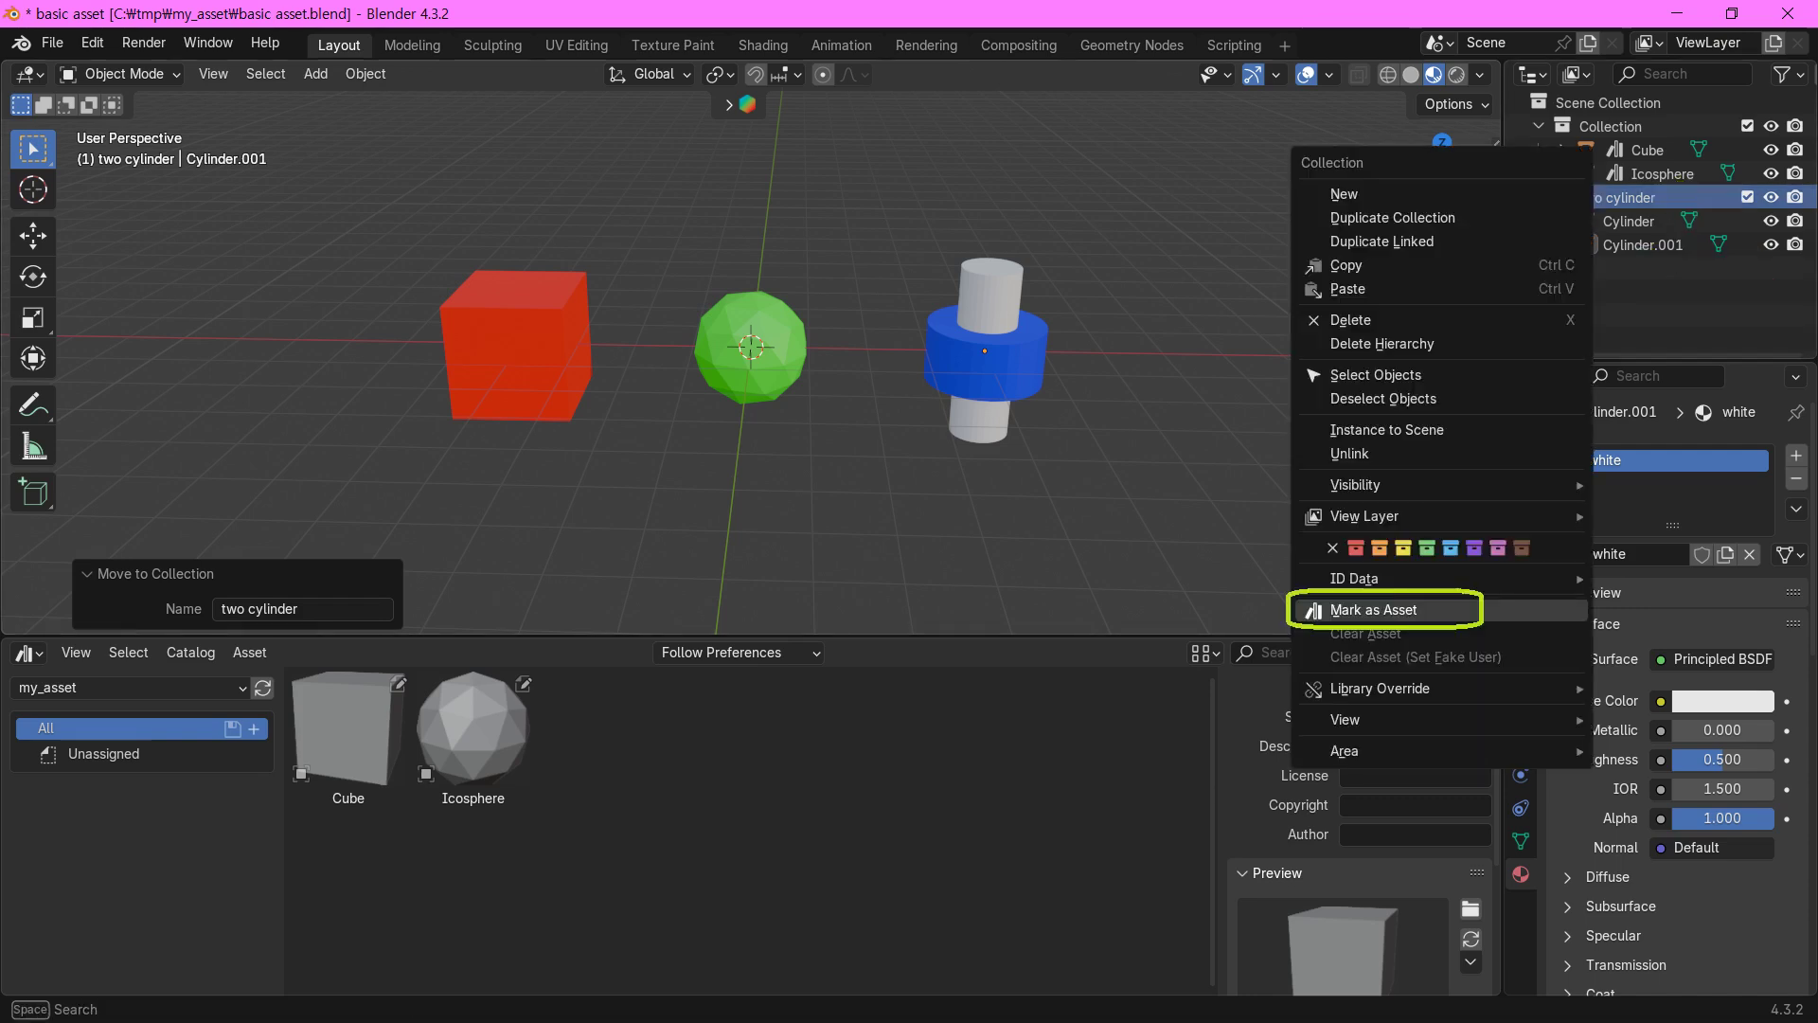
{"action": "left_click", "coordinate": [1373, 609]}
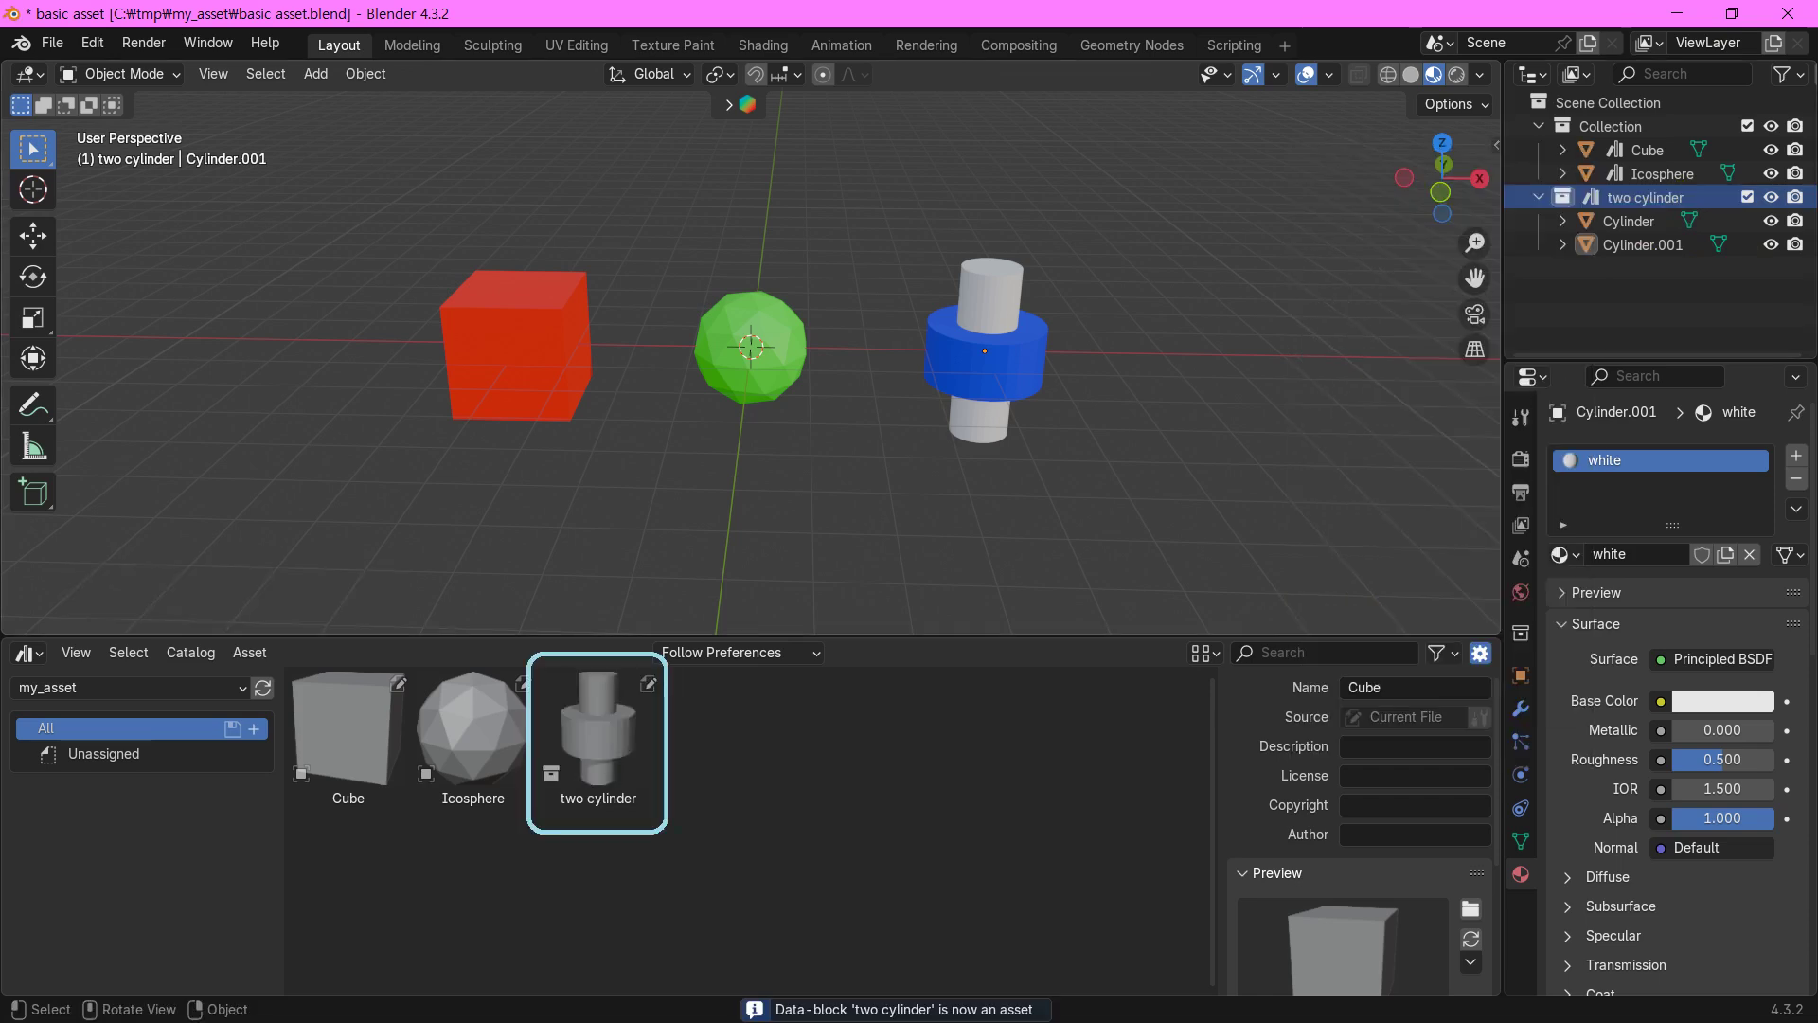
Step: Mark the cube's red material as an asset
{"action": "left_click", "coordinate": [516, 346]}
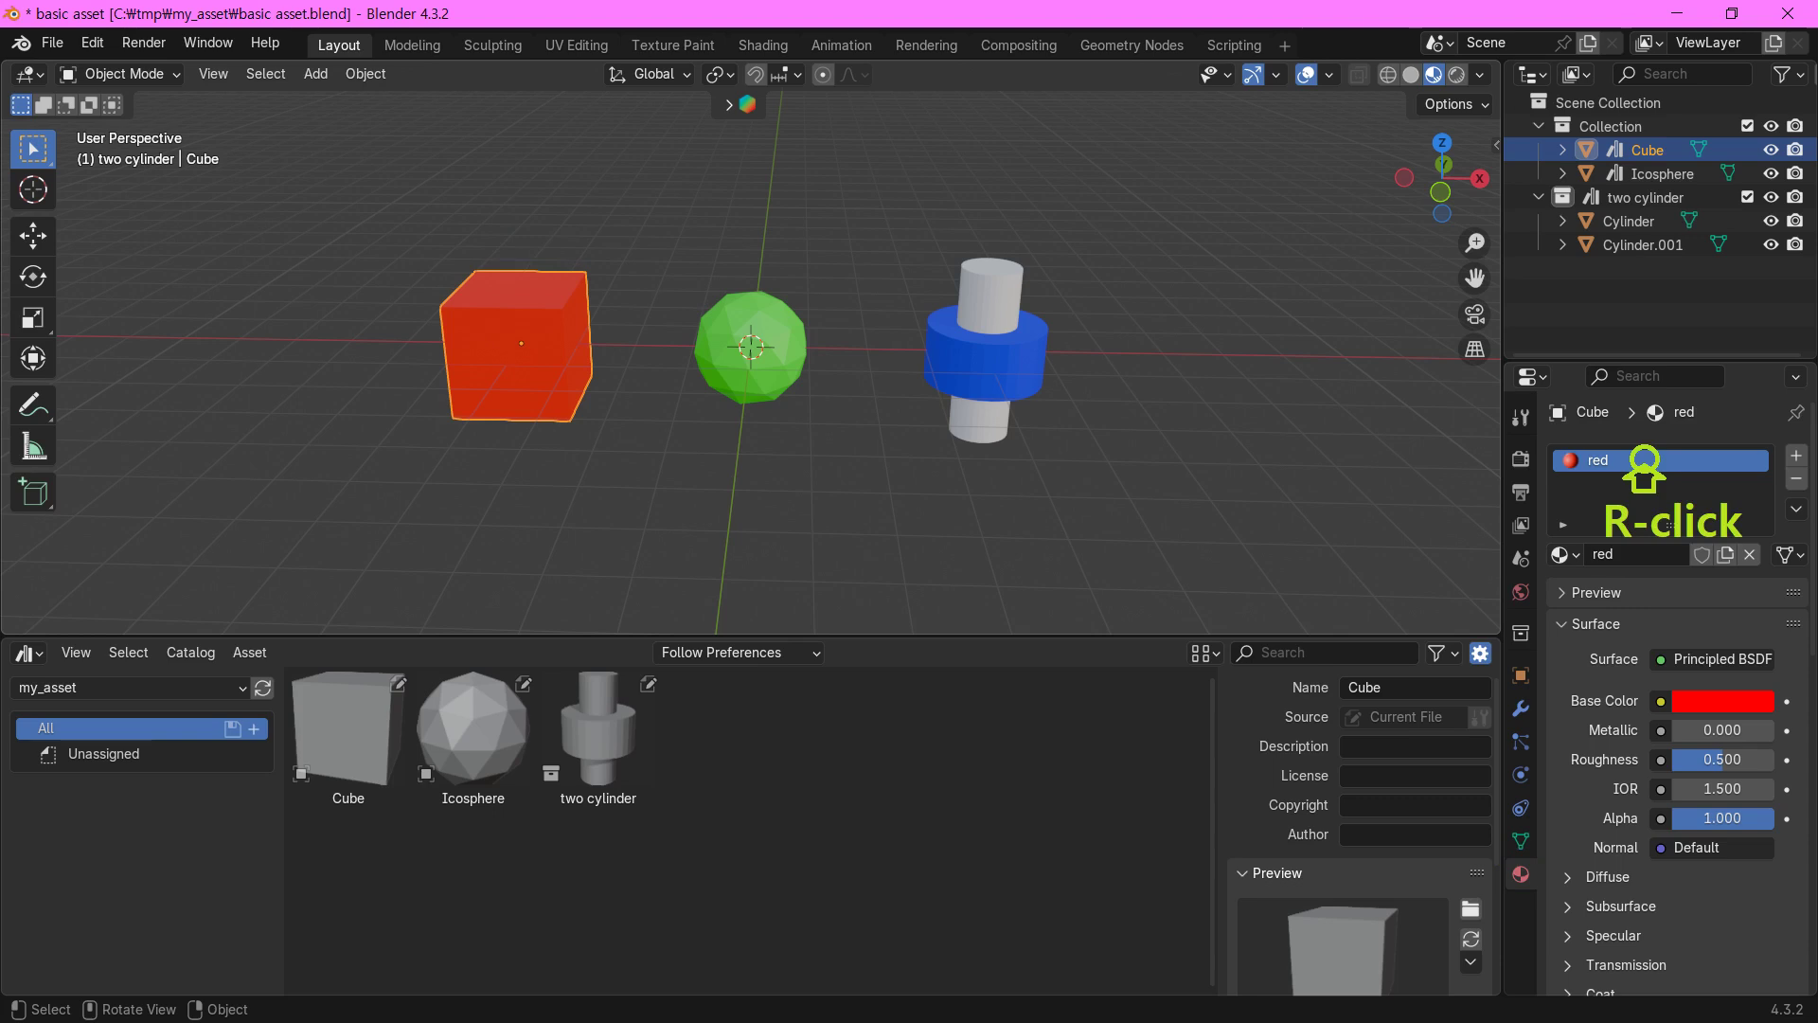
{"action": "right_click", "coordinate": [1645, 460]}
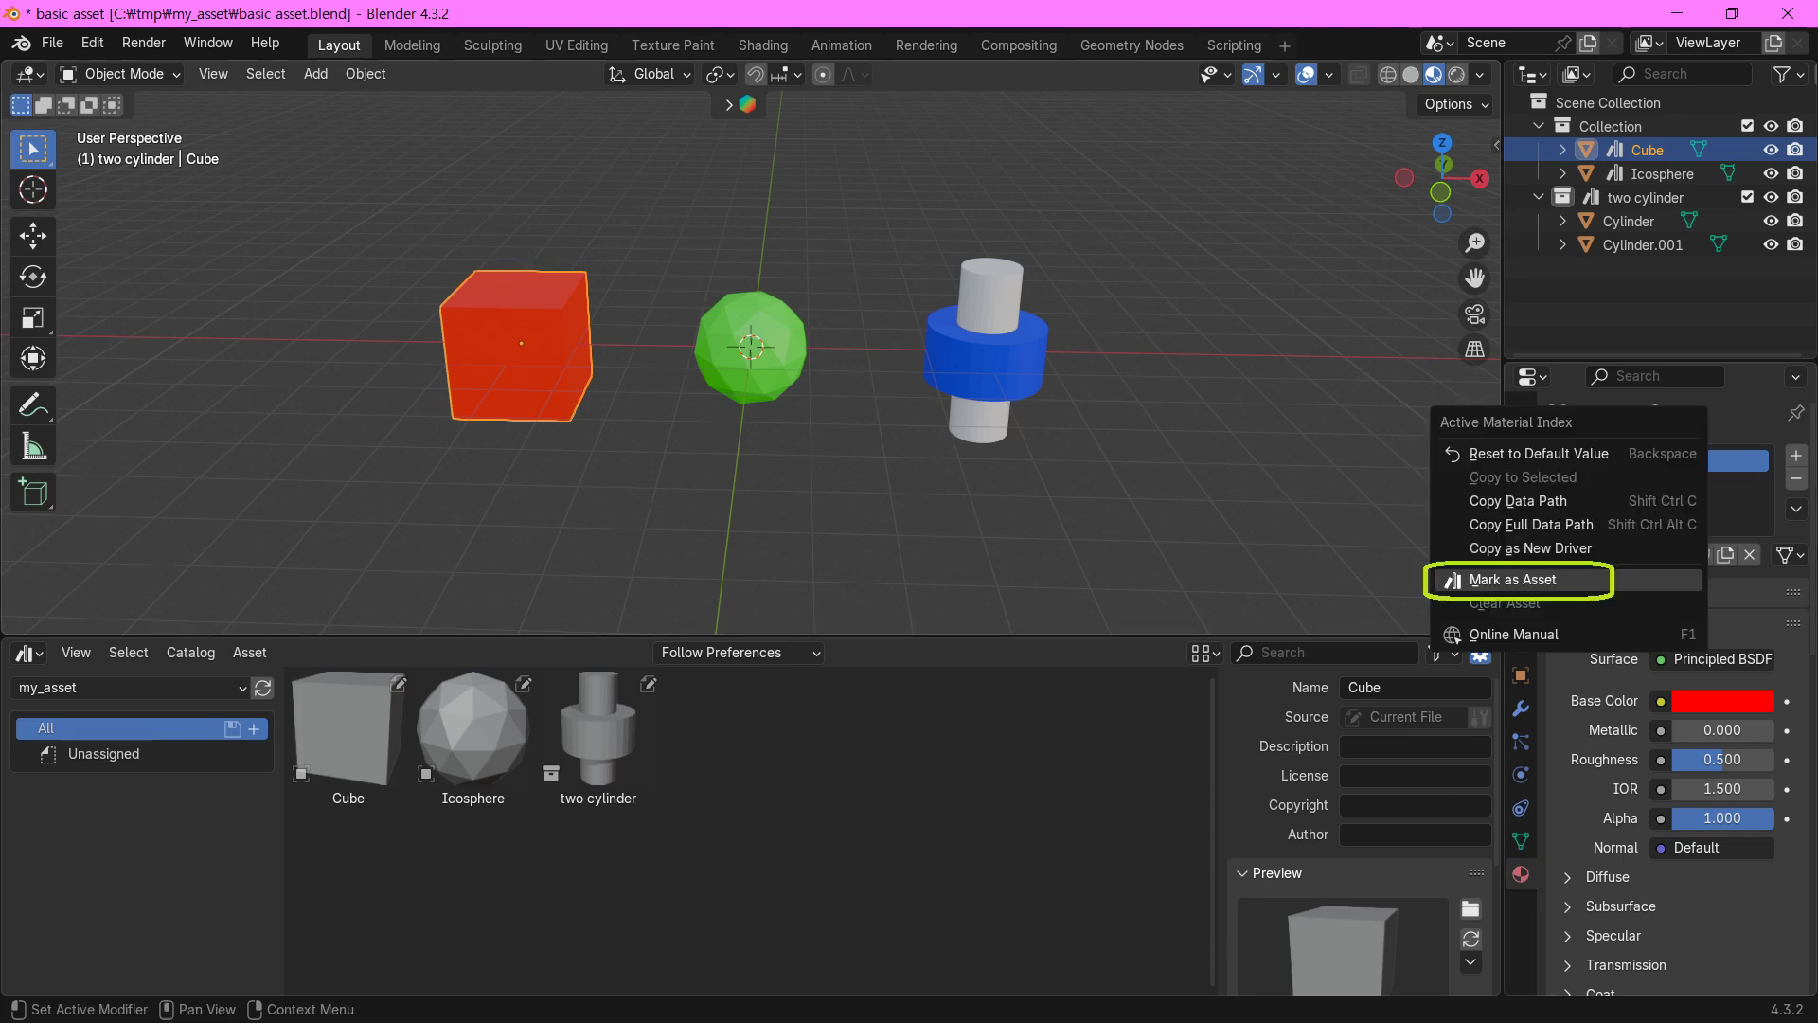
{"action": "left_click", "coordinate": [1513, 579]}
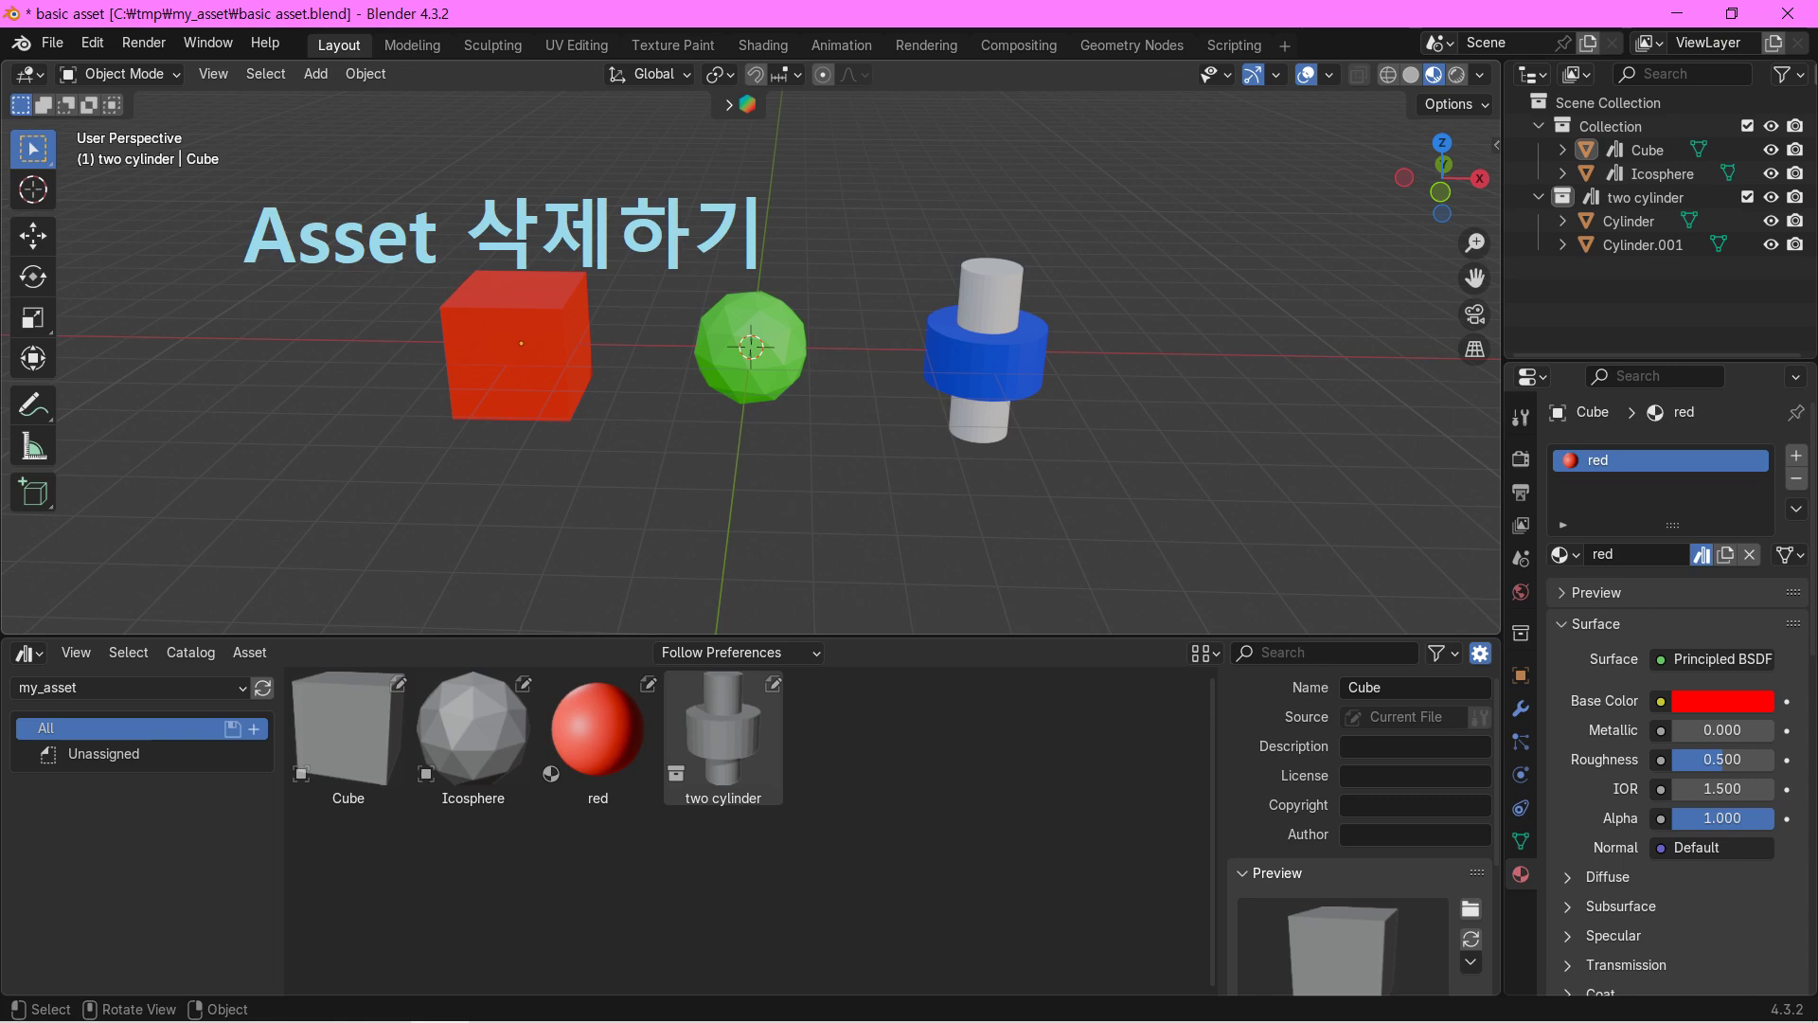
Step: Clear the asset mark from the icosphere so it no longer belongs to the my_asset library
{"action": "right_click", "coordinate": [1715, 173]}
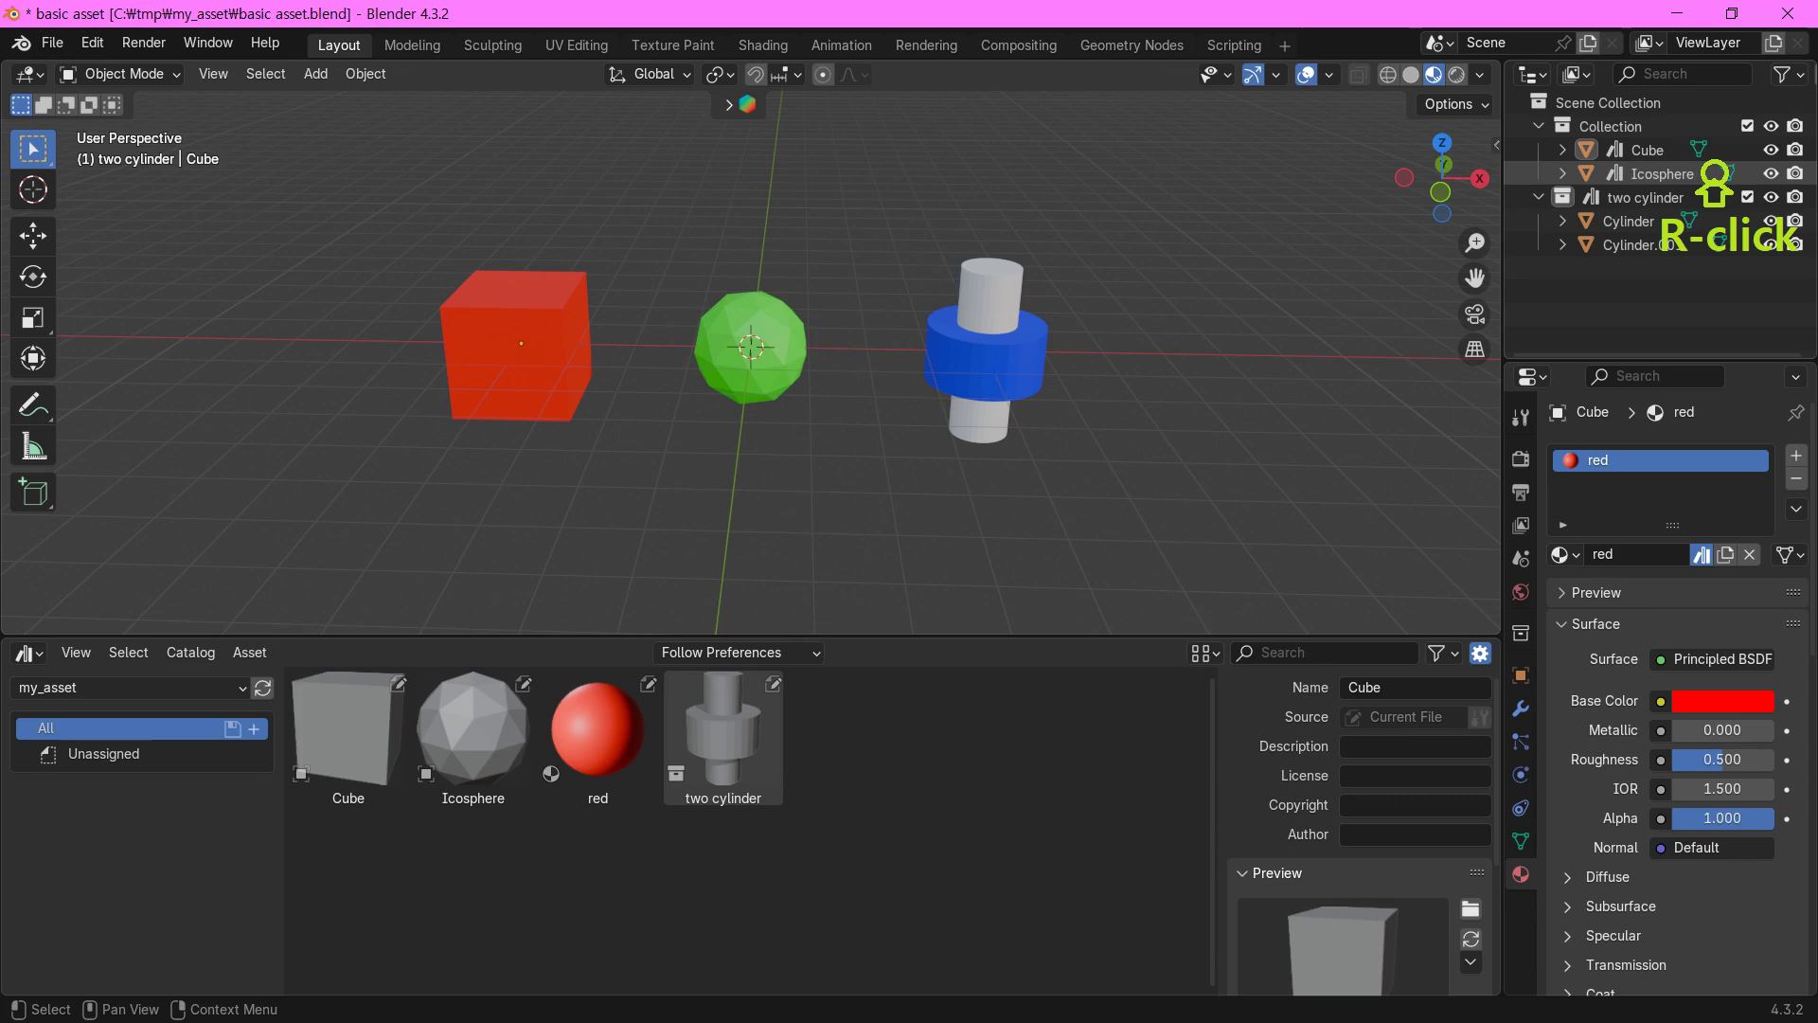
{"action": "right_click", "coordinate": [1667, 197]}
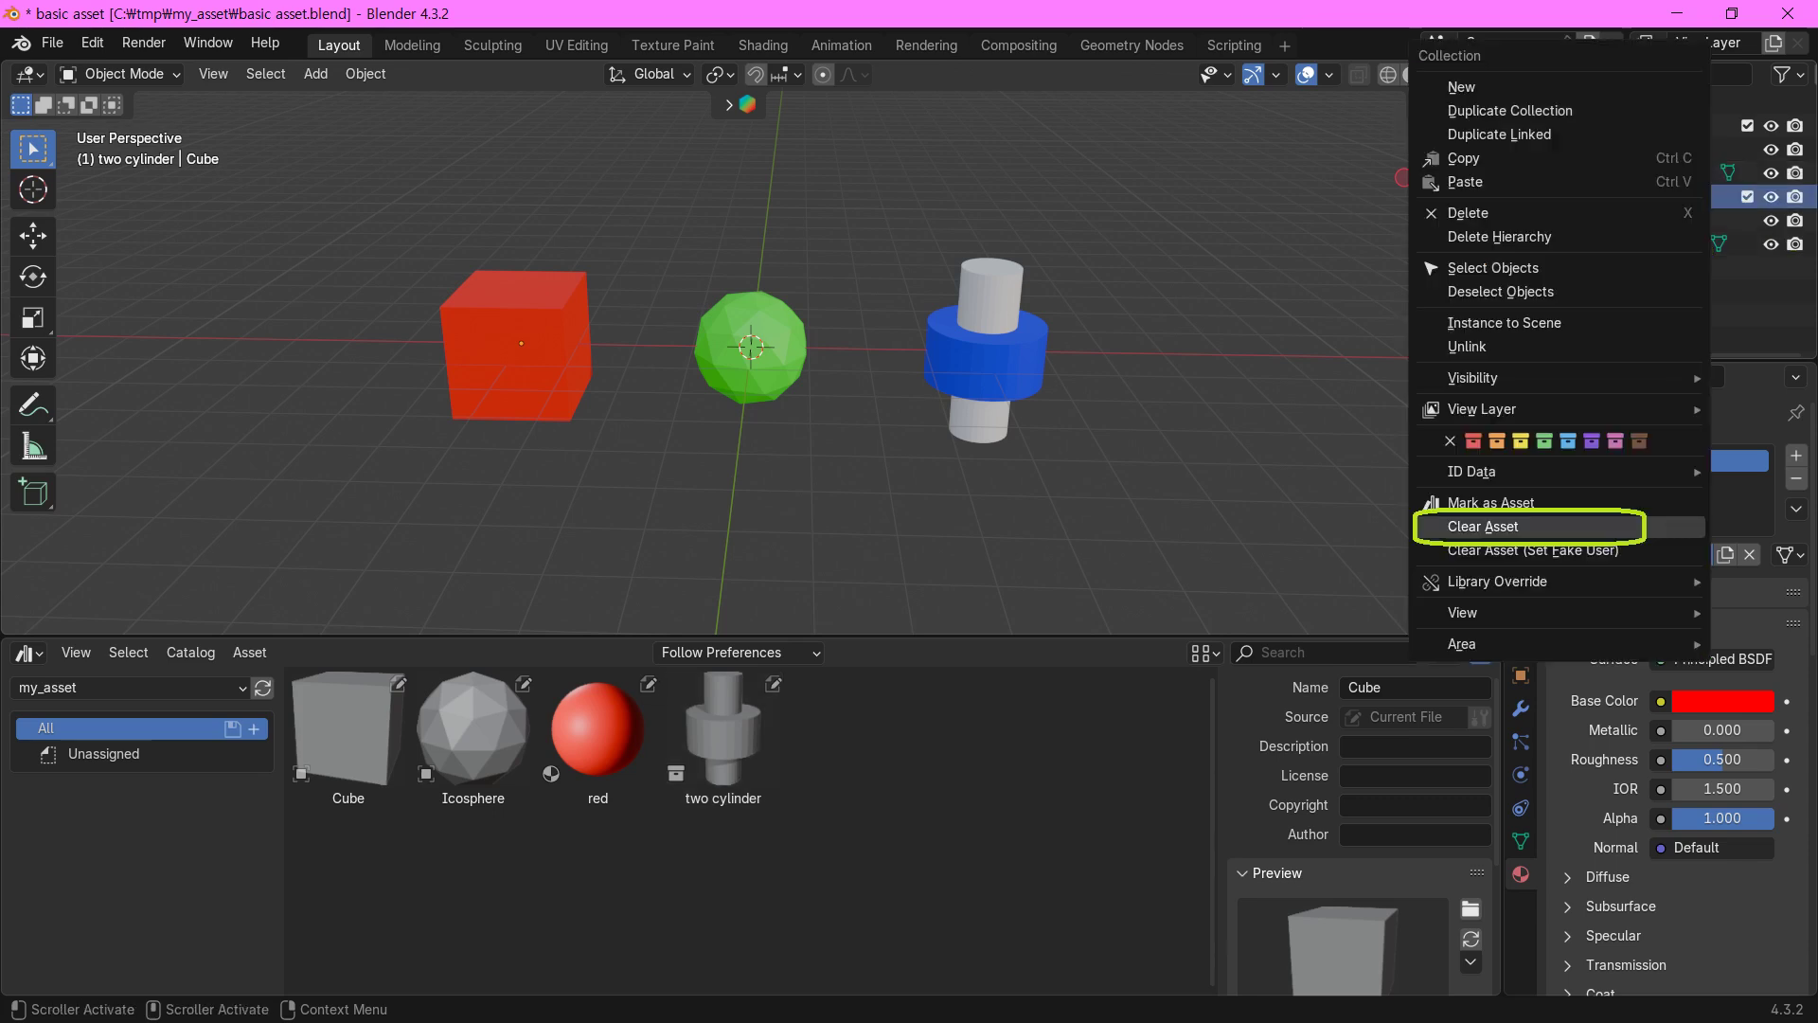
{"action": "right_click", "coordinate": [483, 748]}
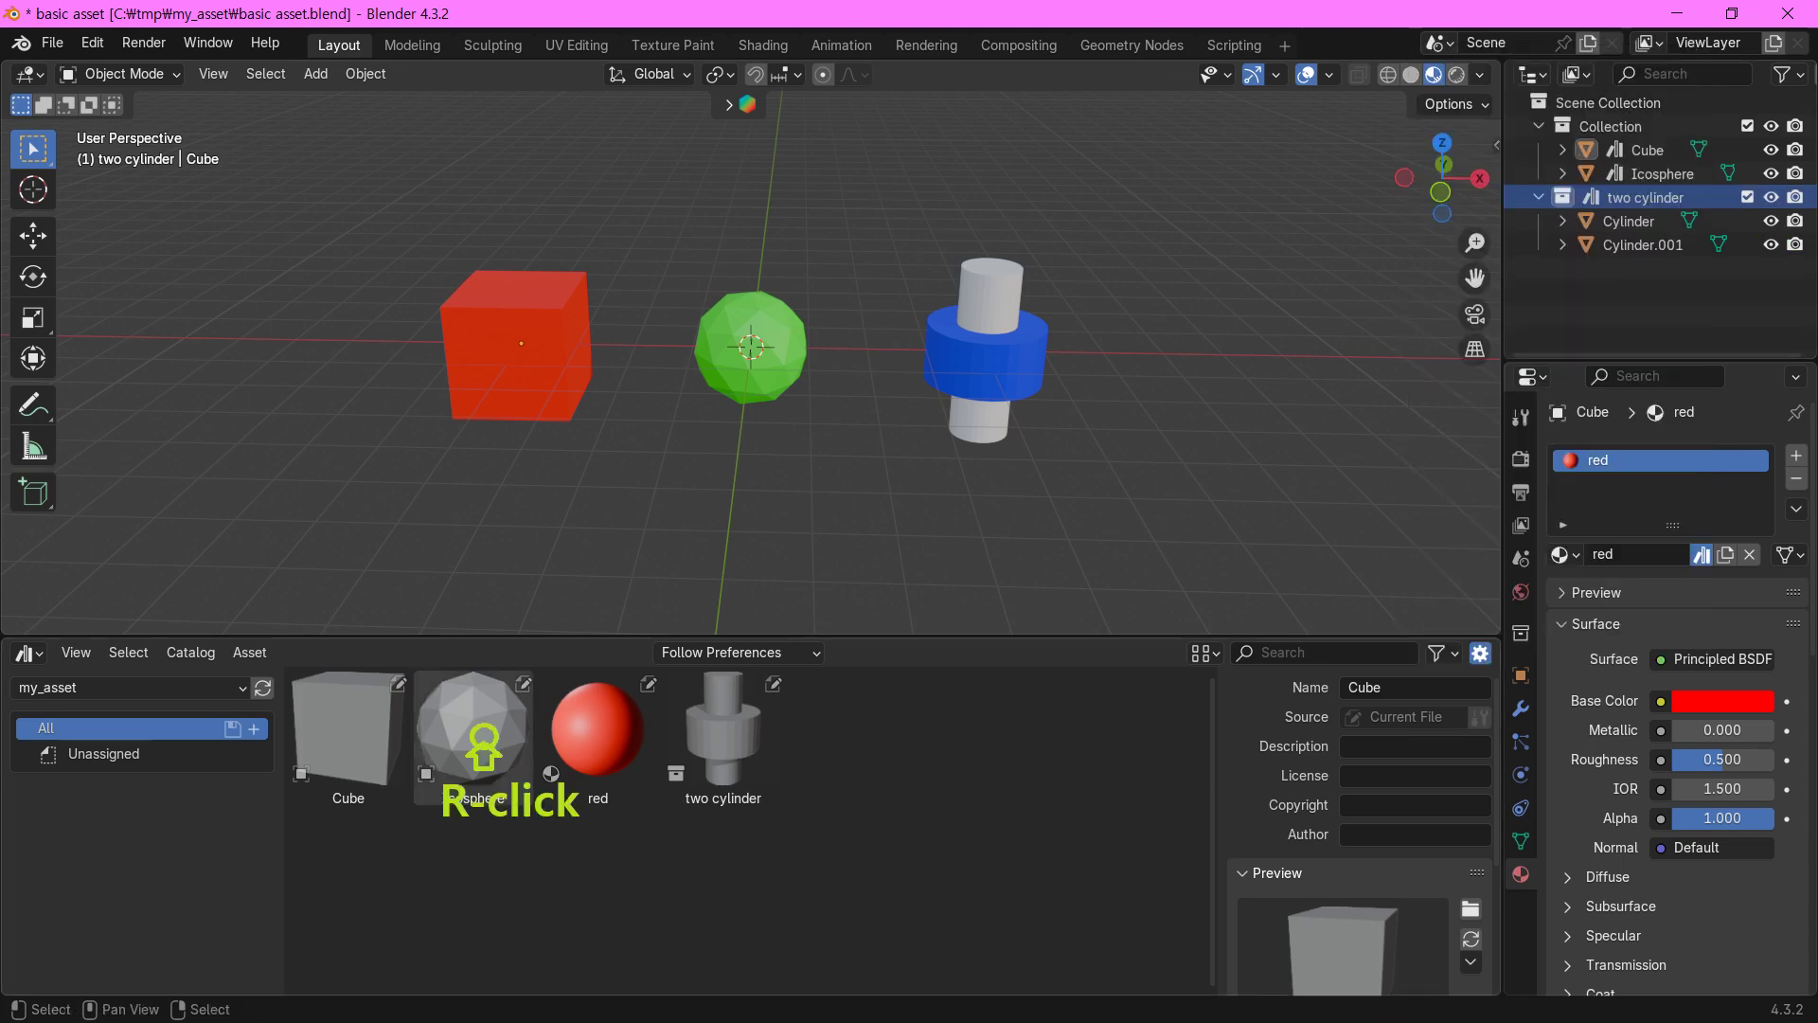
{"action": "right_click", "coordinate": [483, 748]}
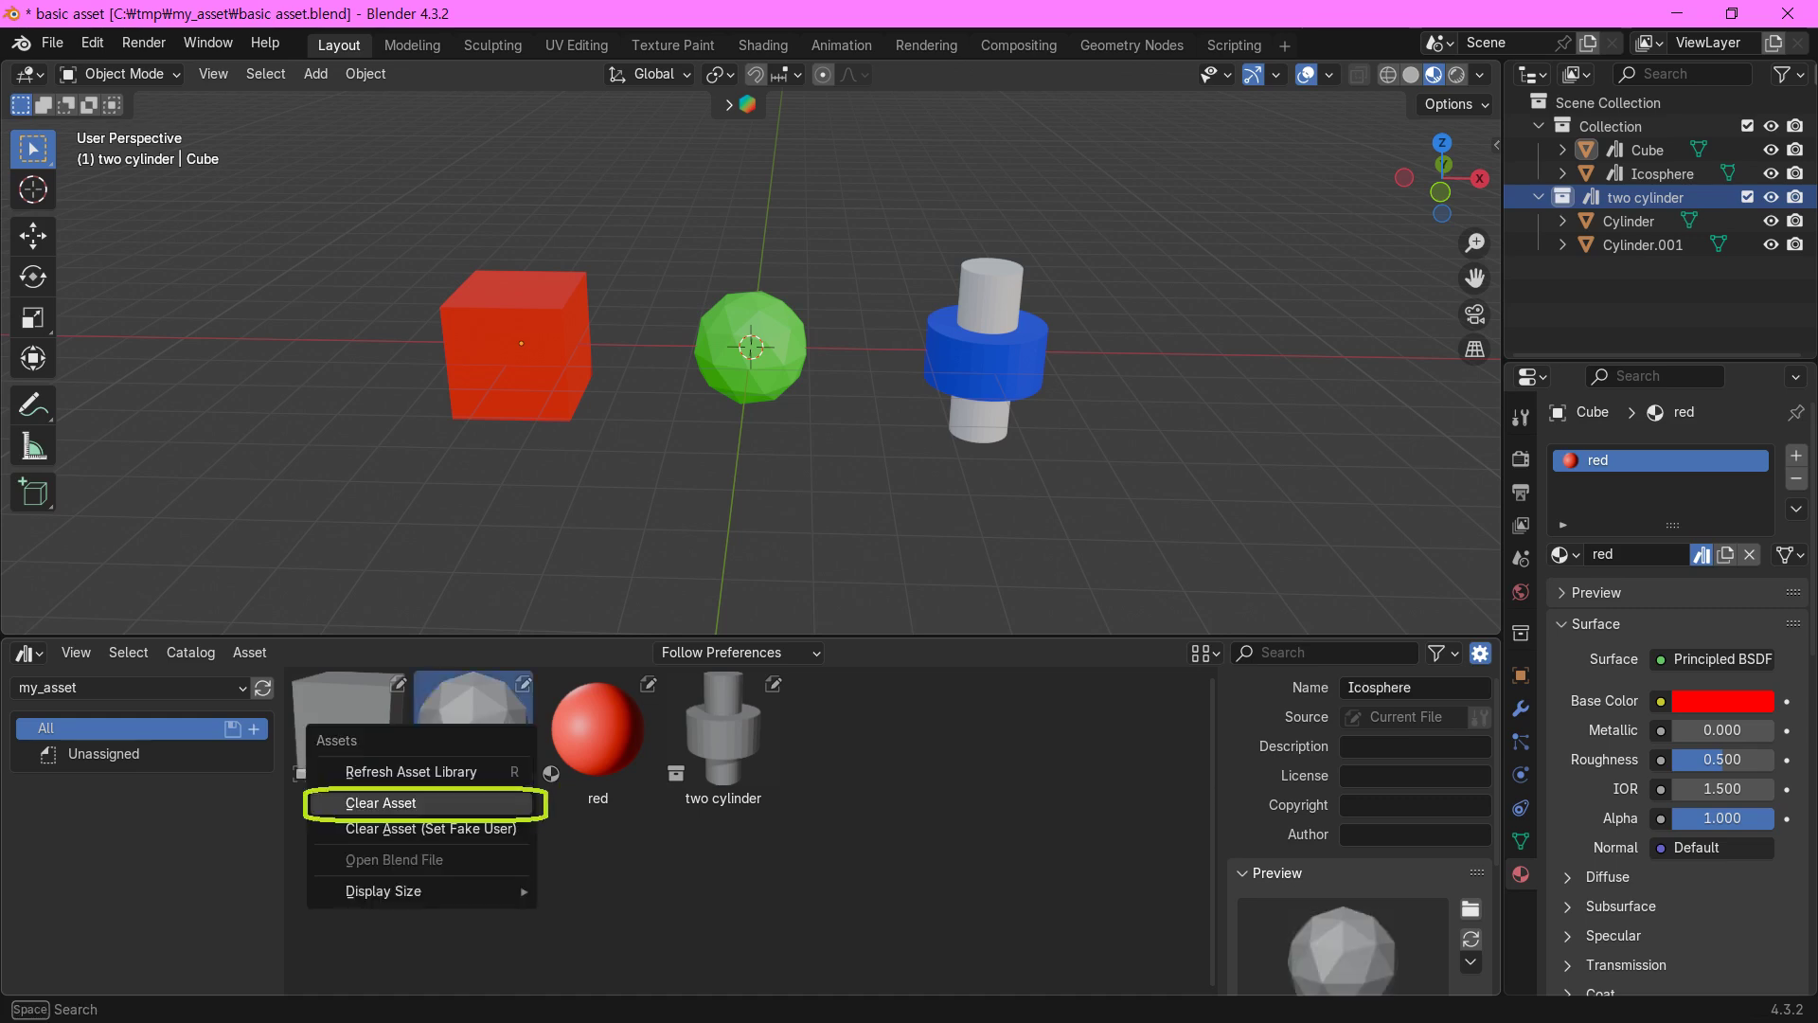
{"action": "left_click", "coordinate": [380, 803]}
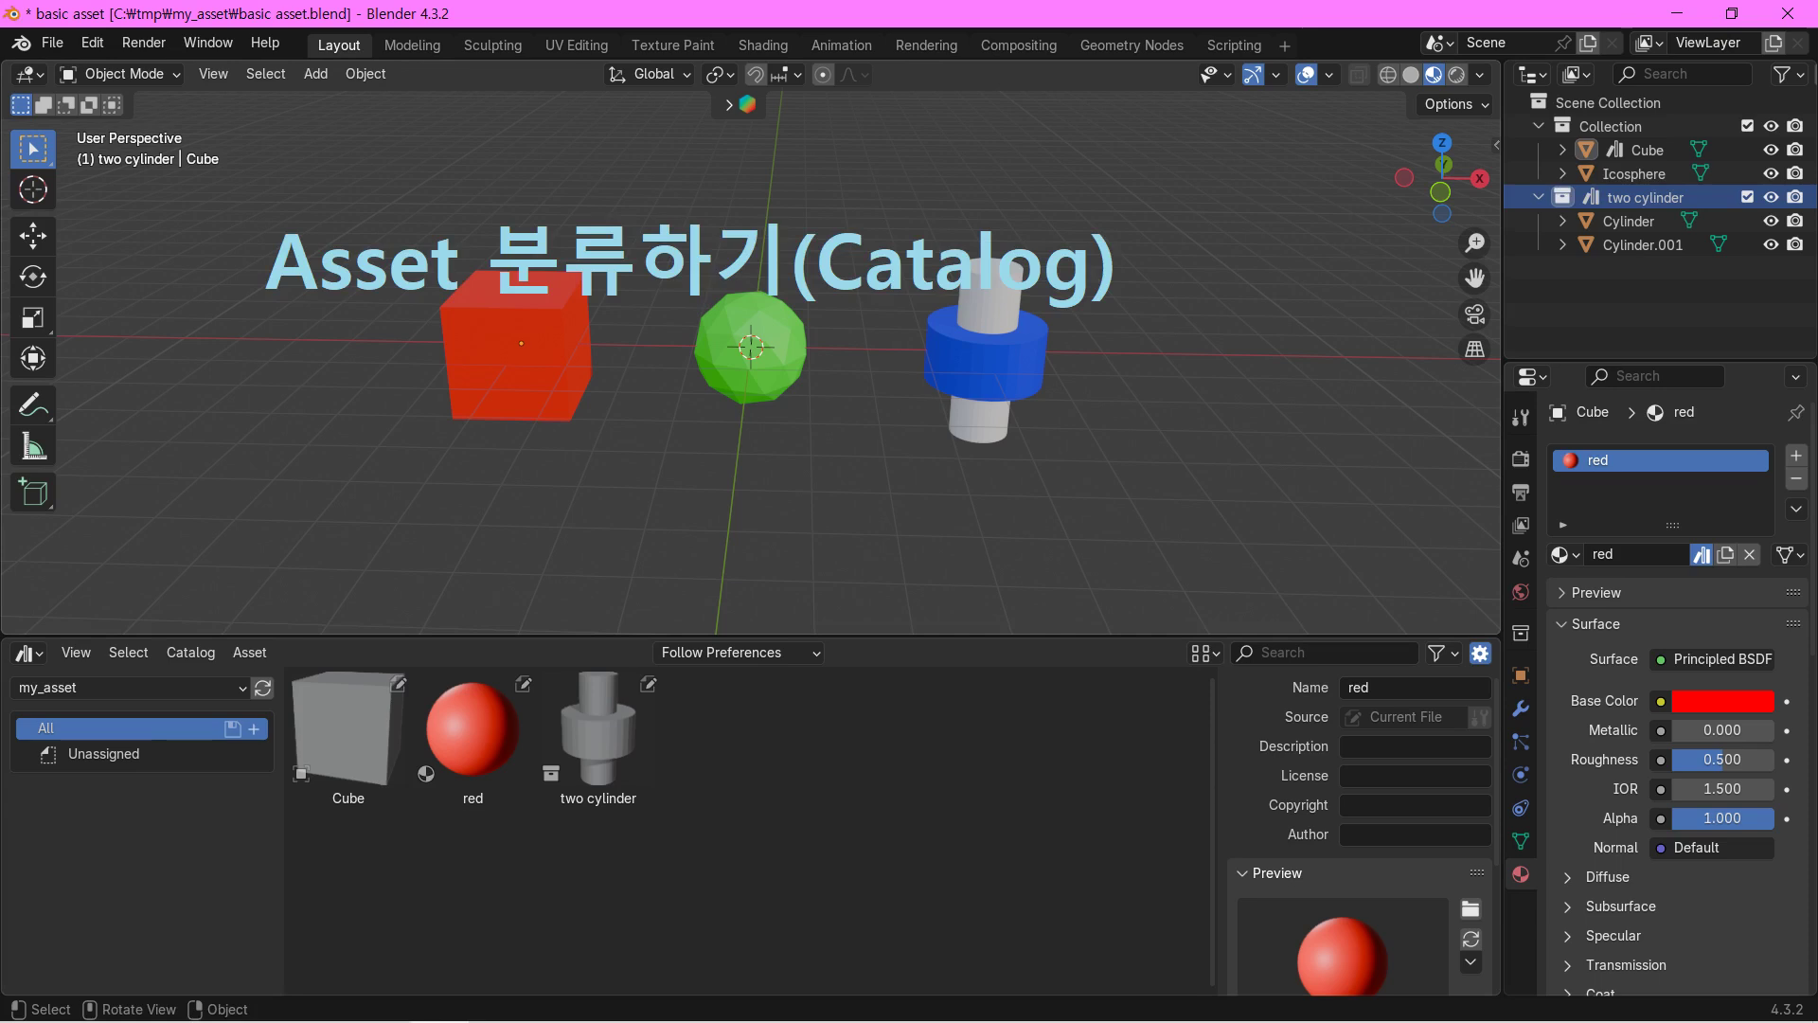
Step: Create a new asset catalog named "object" in the my_asset library
{"action": "left_click", "coordinate": [104, 754]}
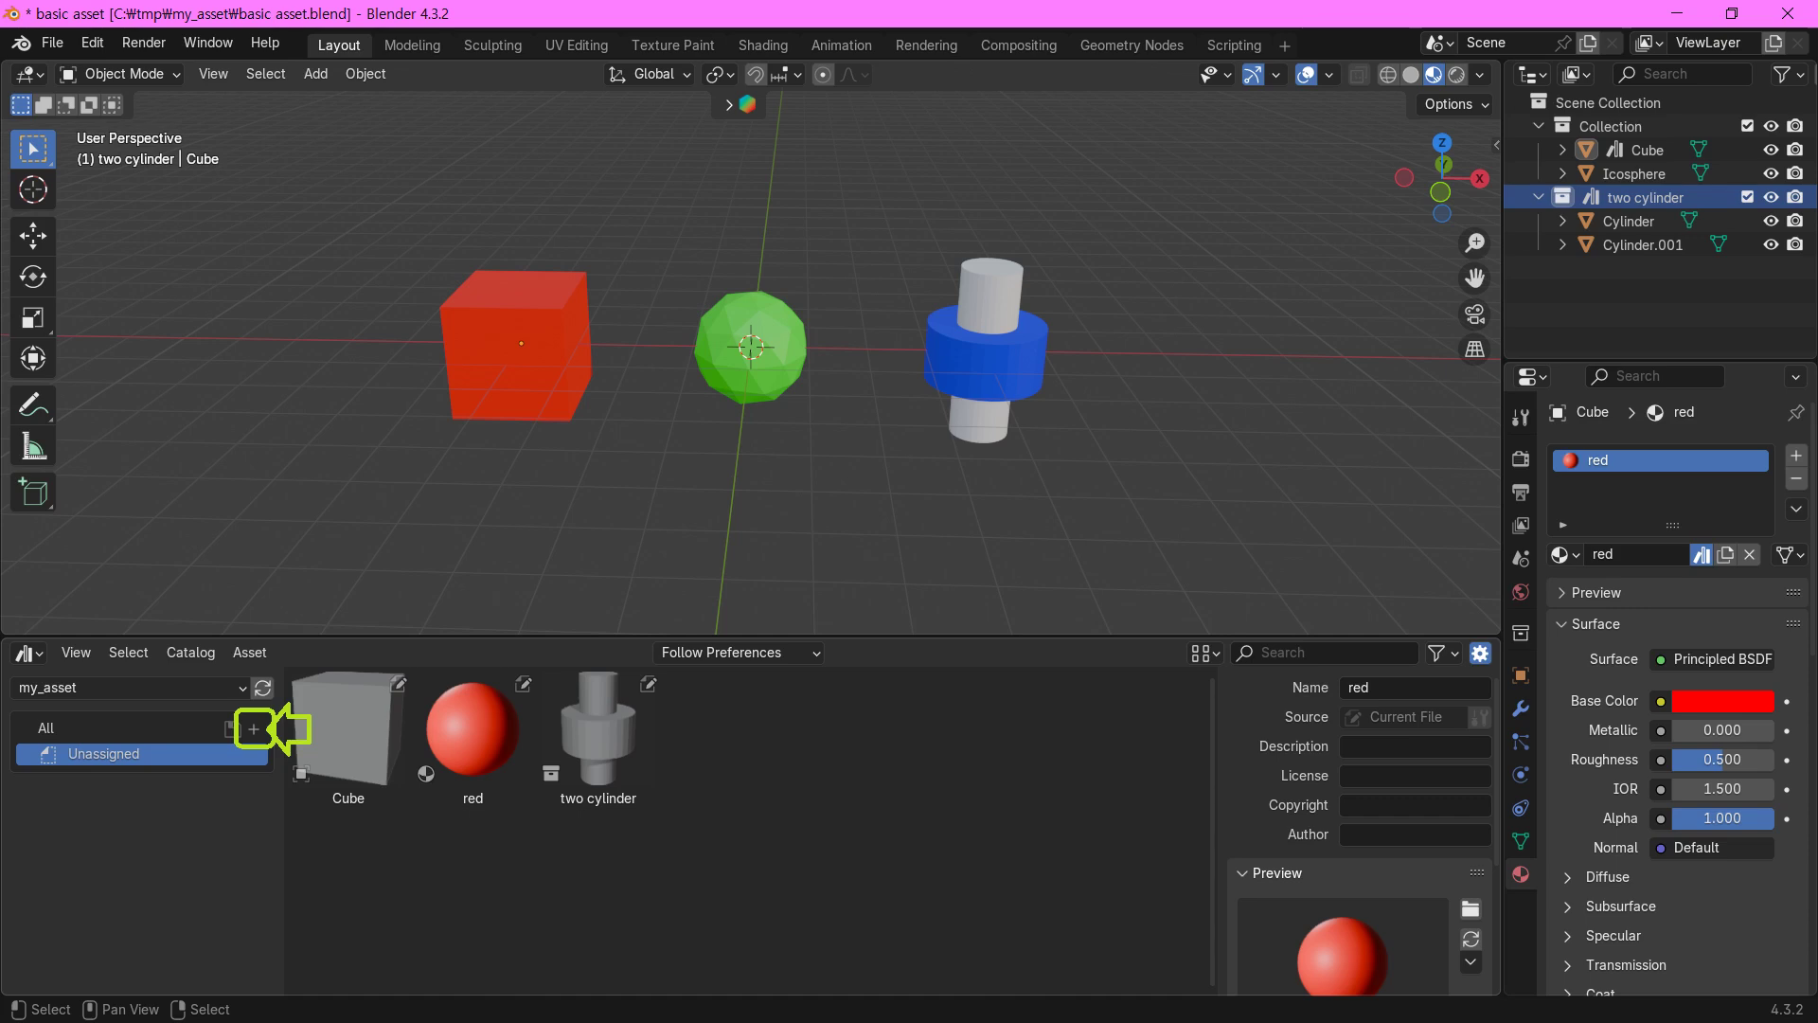
{"action": "left_click", "coordinate": [252, 728]}
{"action": "type", "text": "object*"}
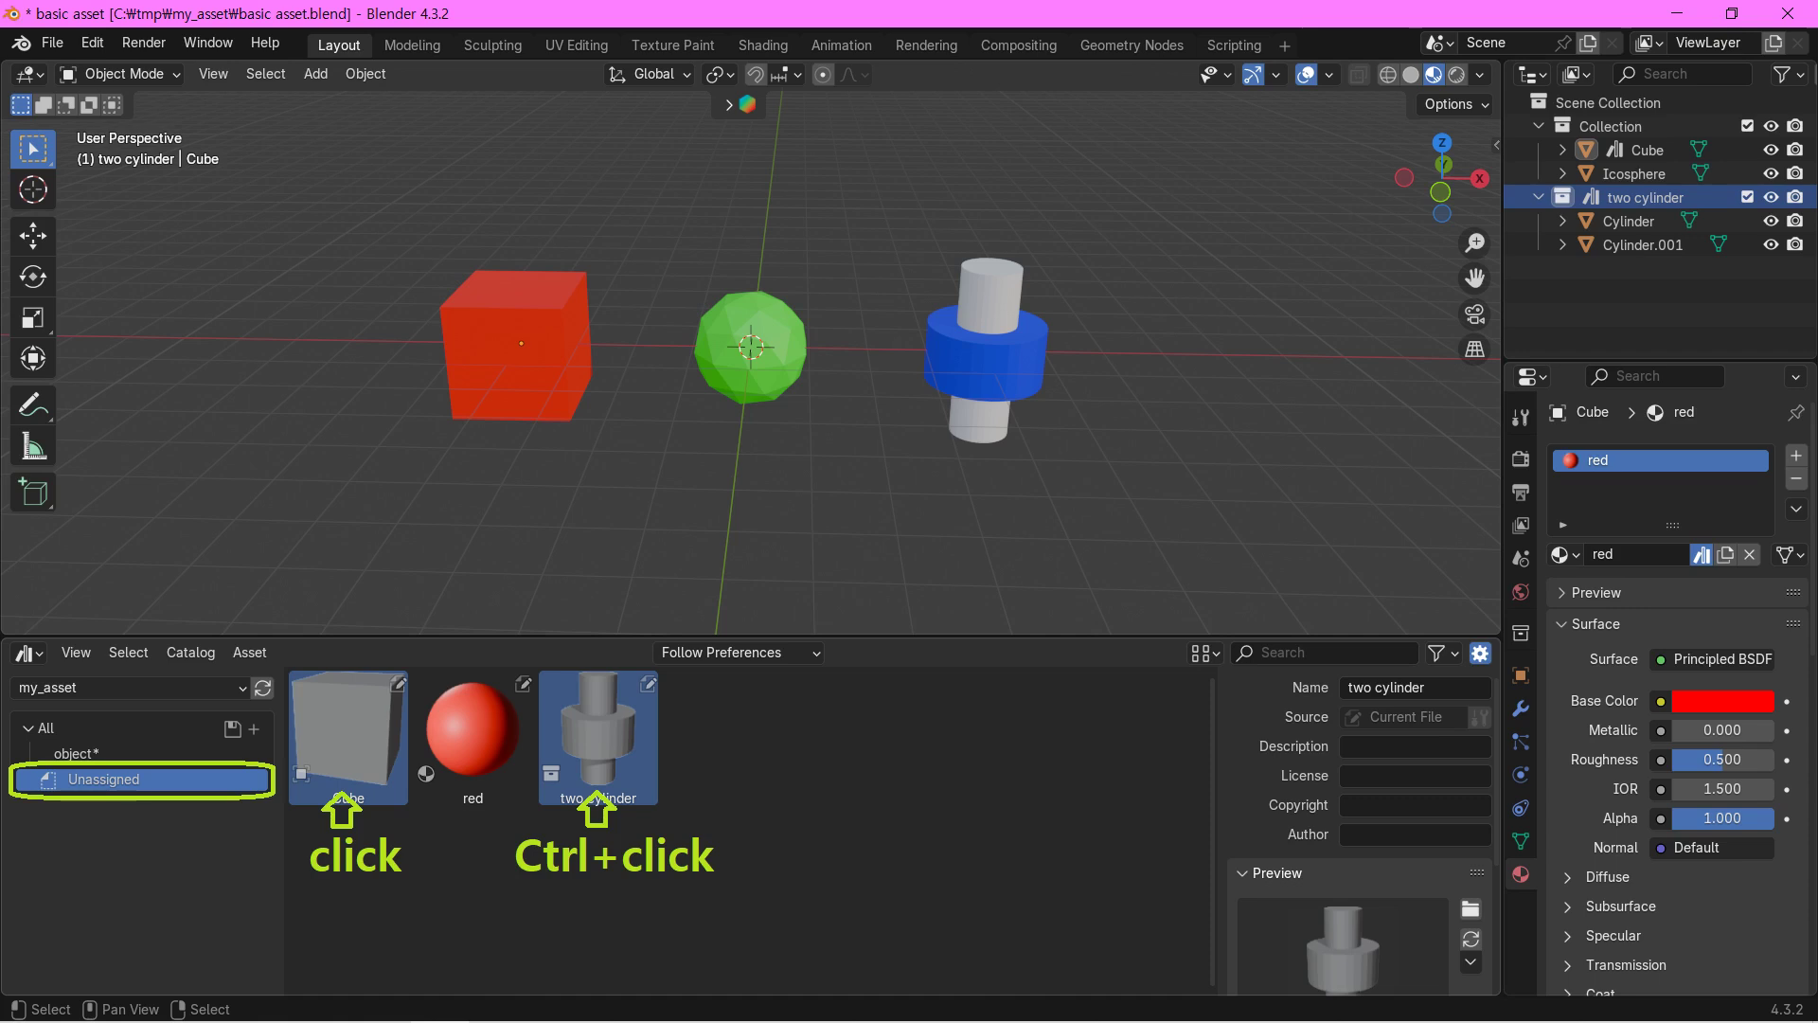
Step: Move the unassigned Cube and two cylinder assets into the object catalog and view its contents
{"action": "left_click_drag", "start_coordinate": [348, 734], "coordinate": [166, 755]}
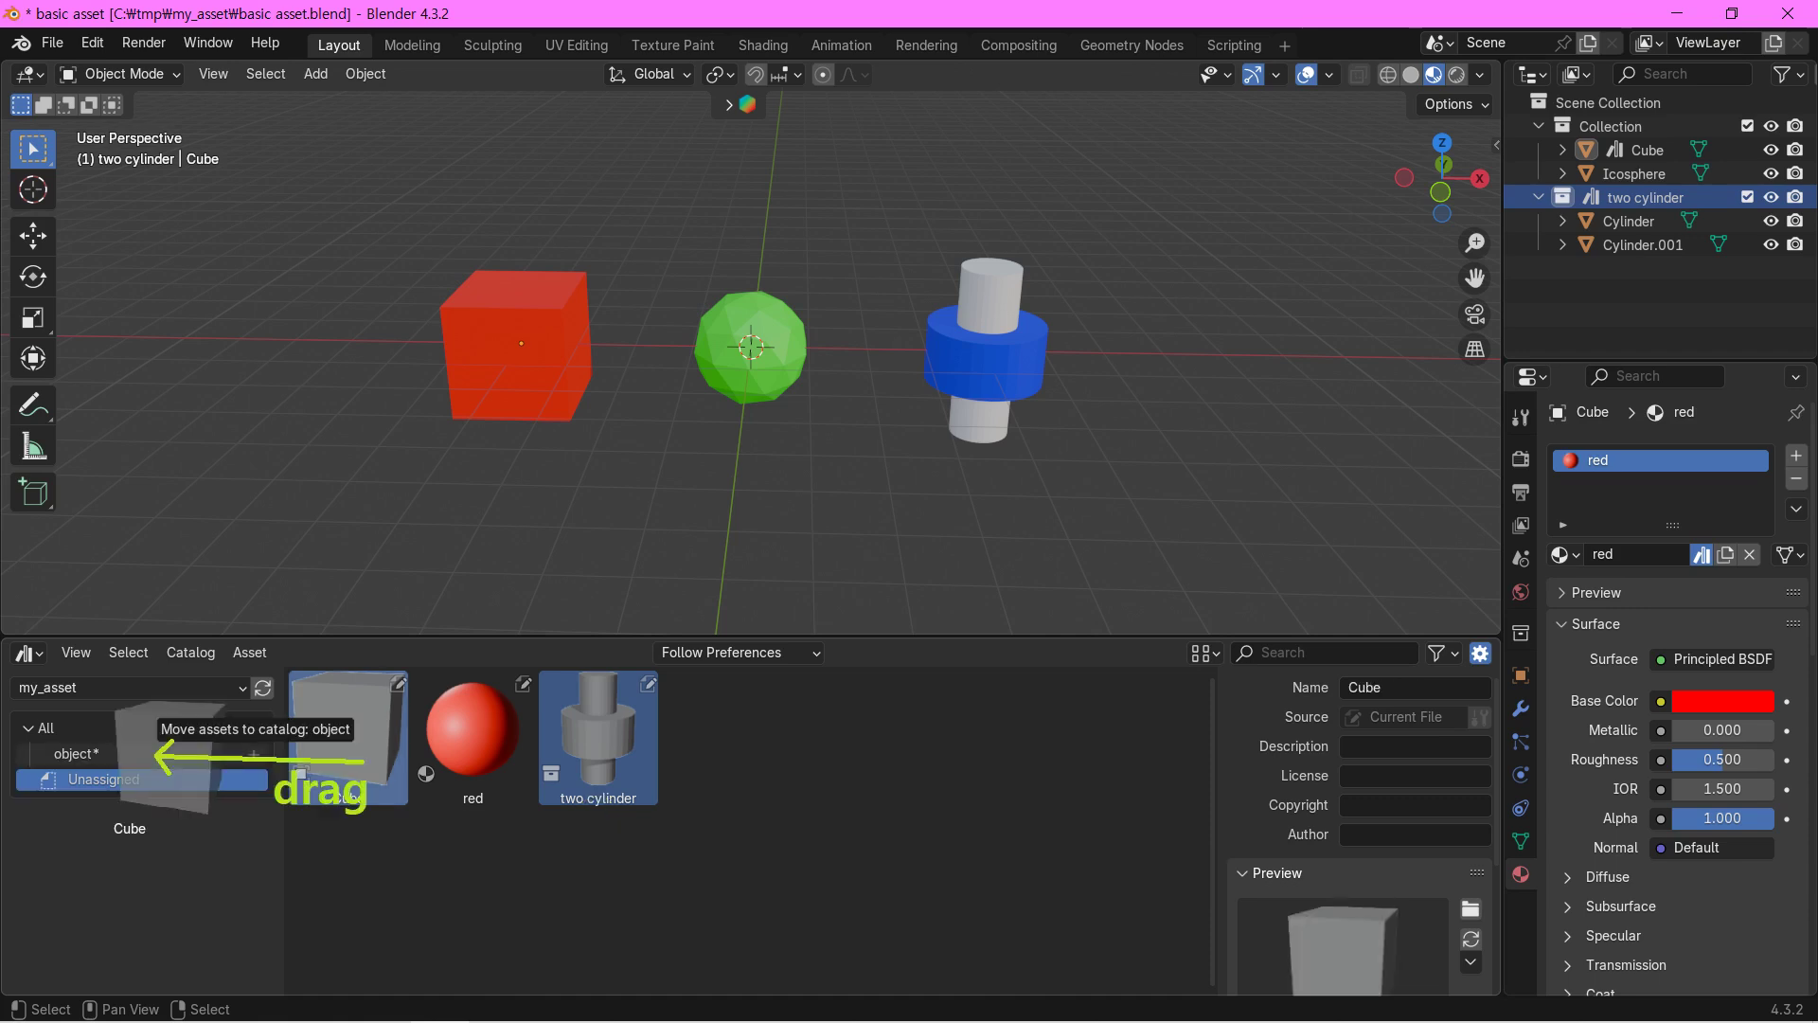
{"action": "left_click_drag", "start_coordinate": [166, 754], "coordinate": [166, 755]}
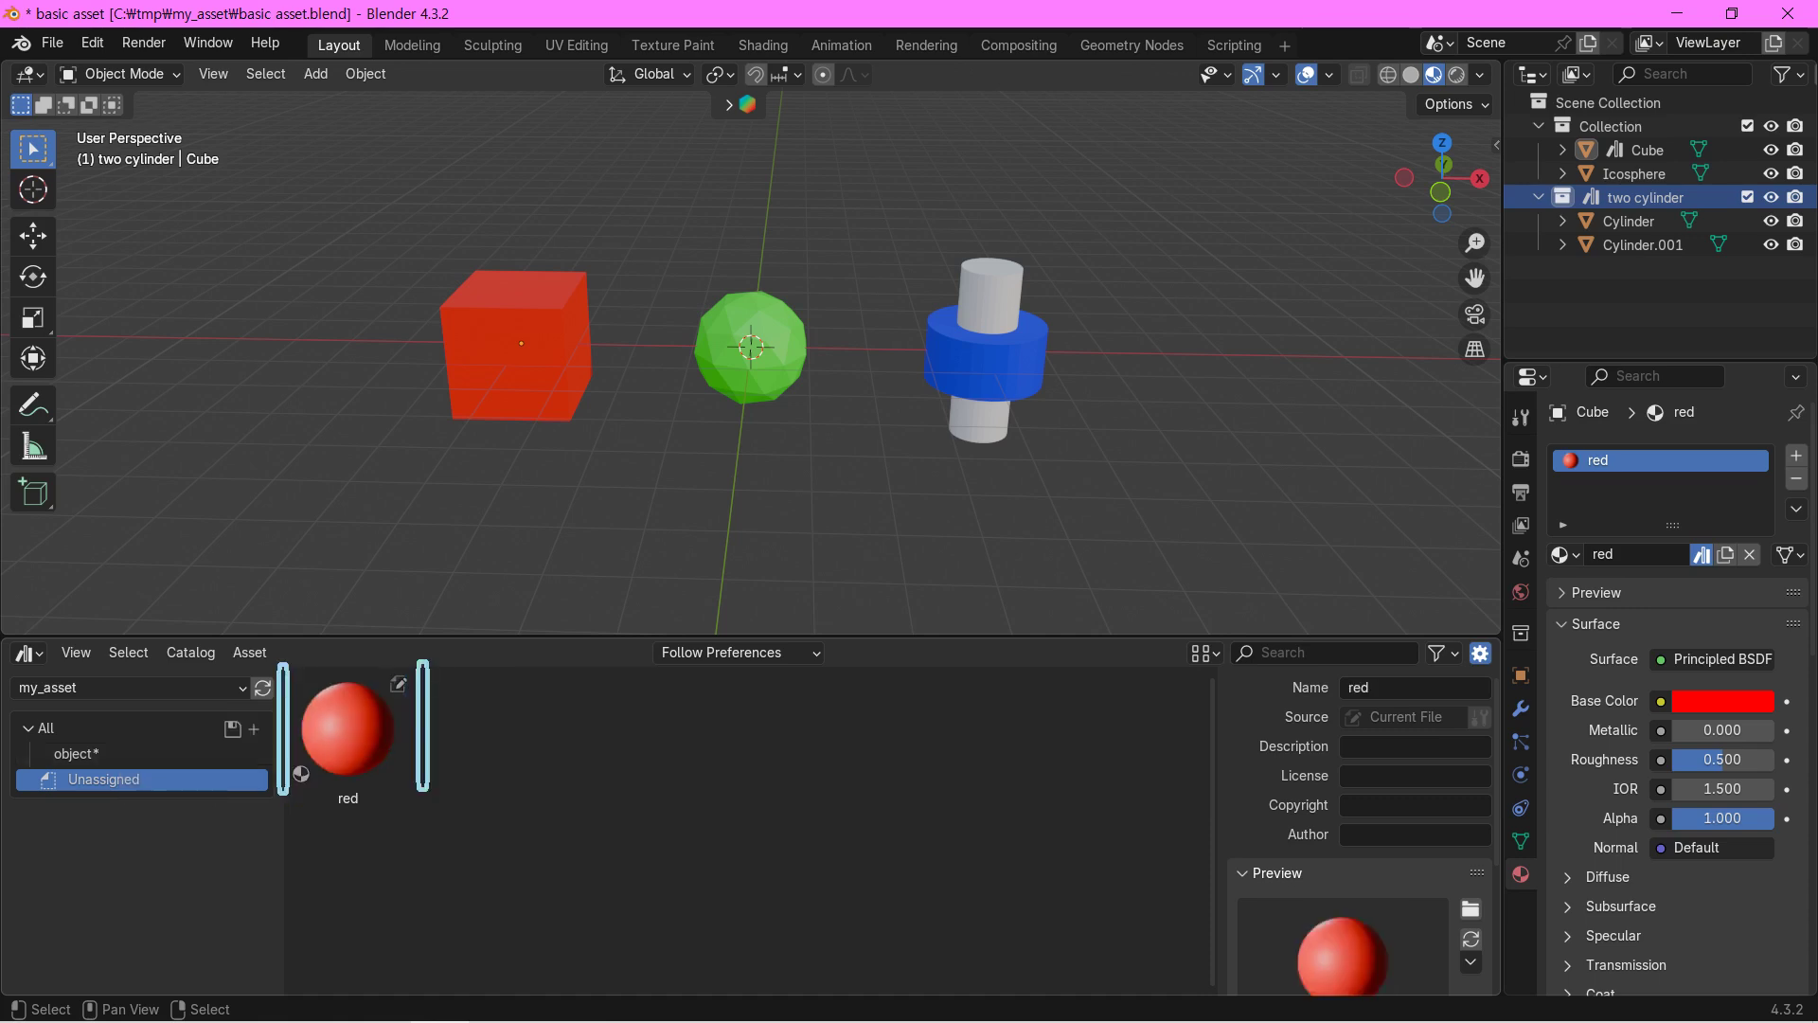
{"action": "left_click", "coordinate": [135, 754]}
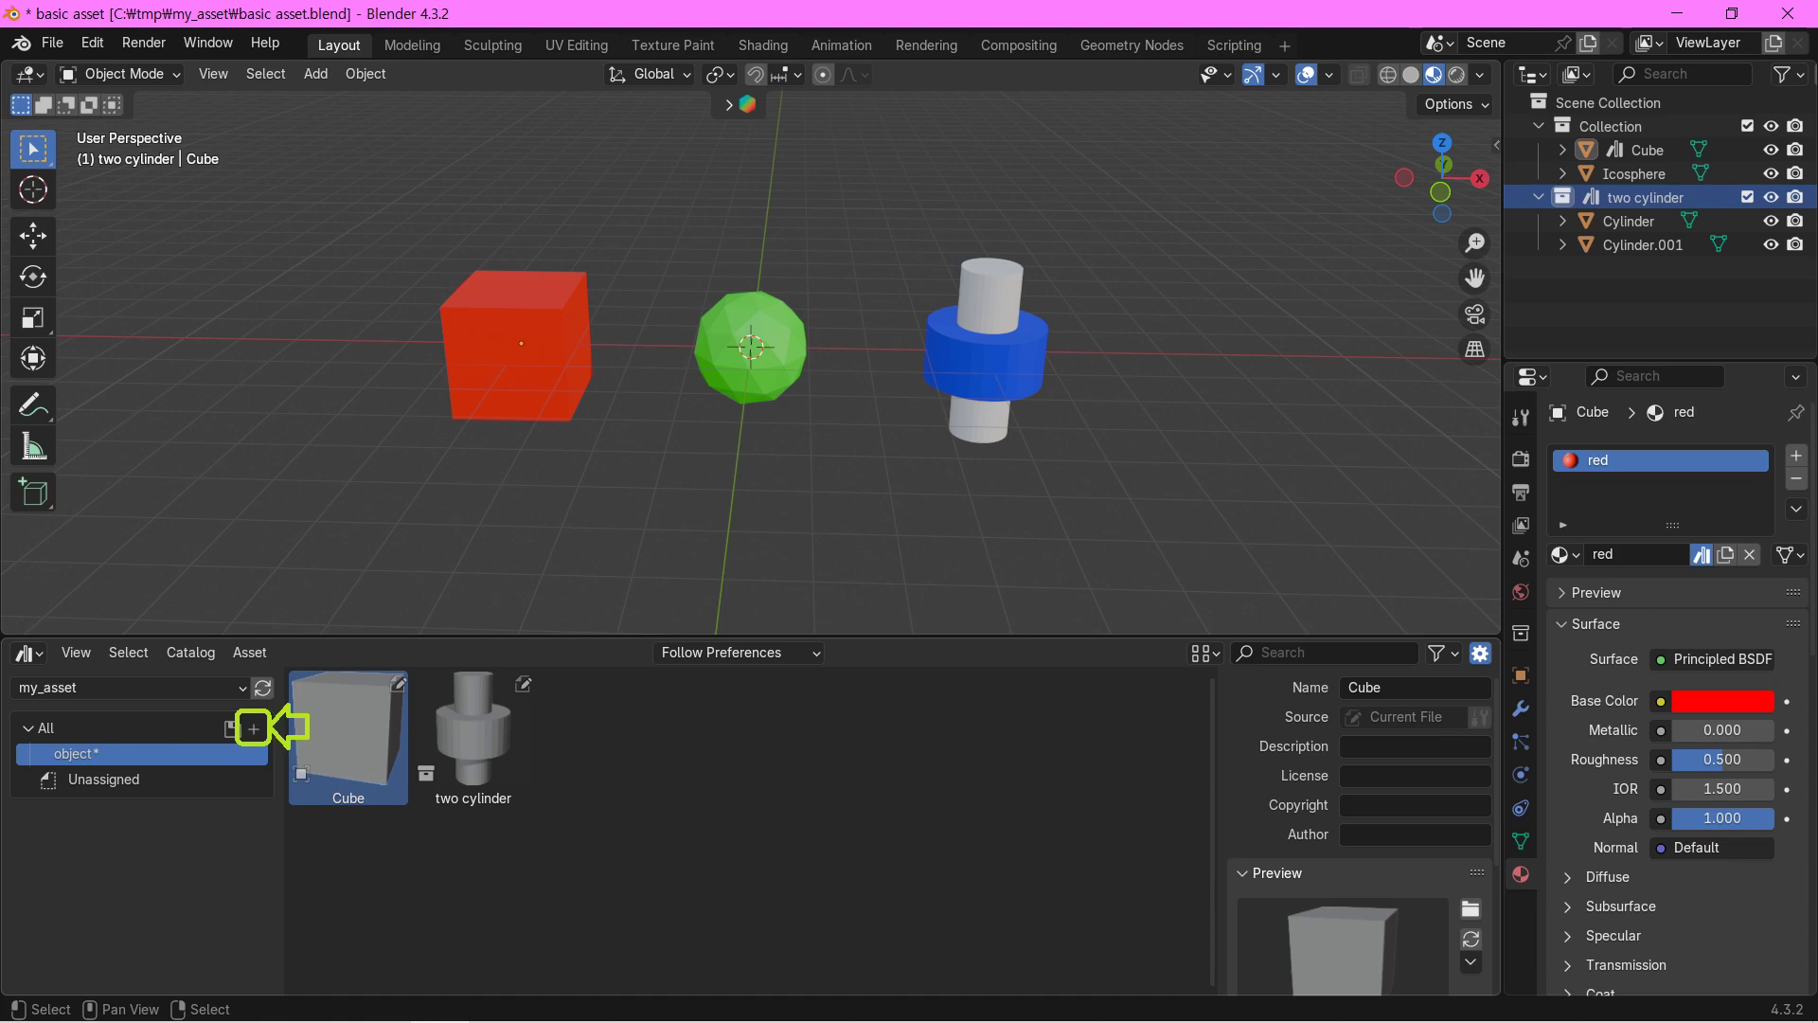
Step: Create another top-level asset catalog named "material"
{"action": "left_click", "coordinate": [252, 728]}
{"action": "type", "text": "material"}
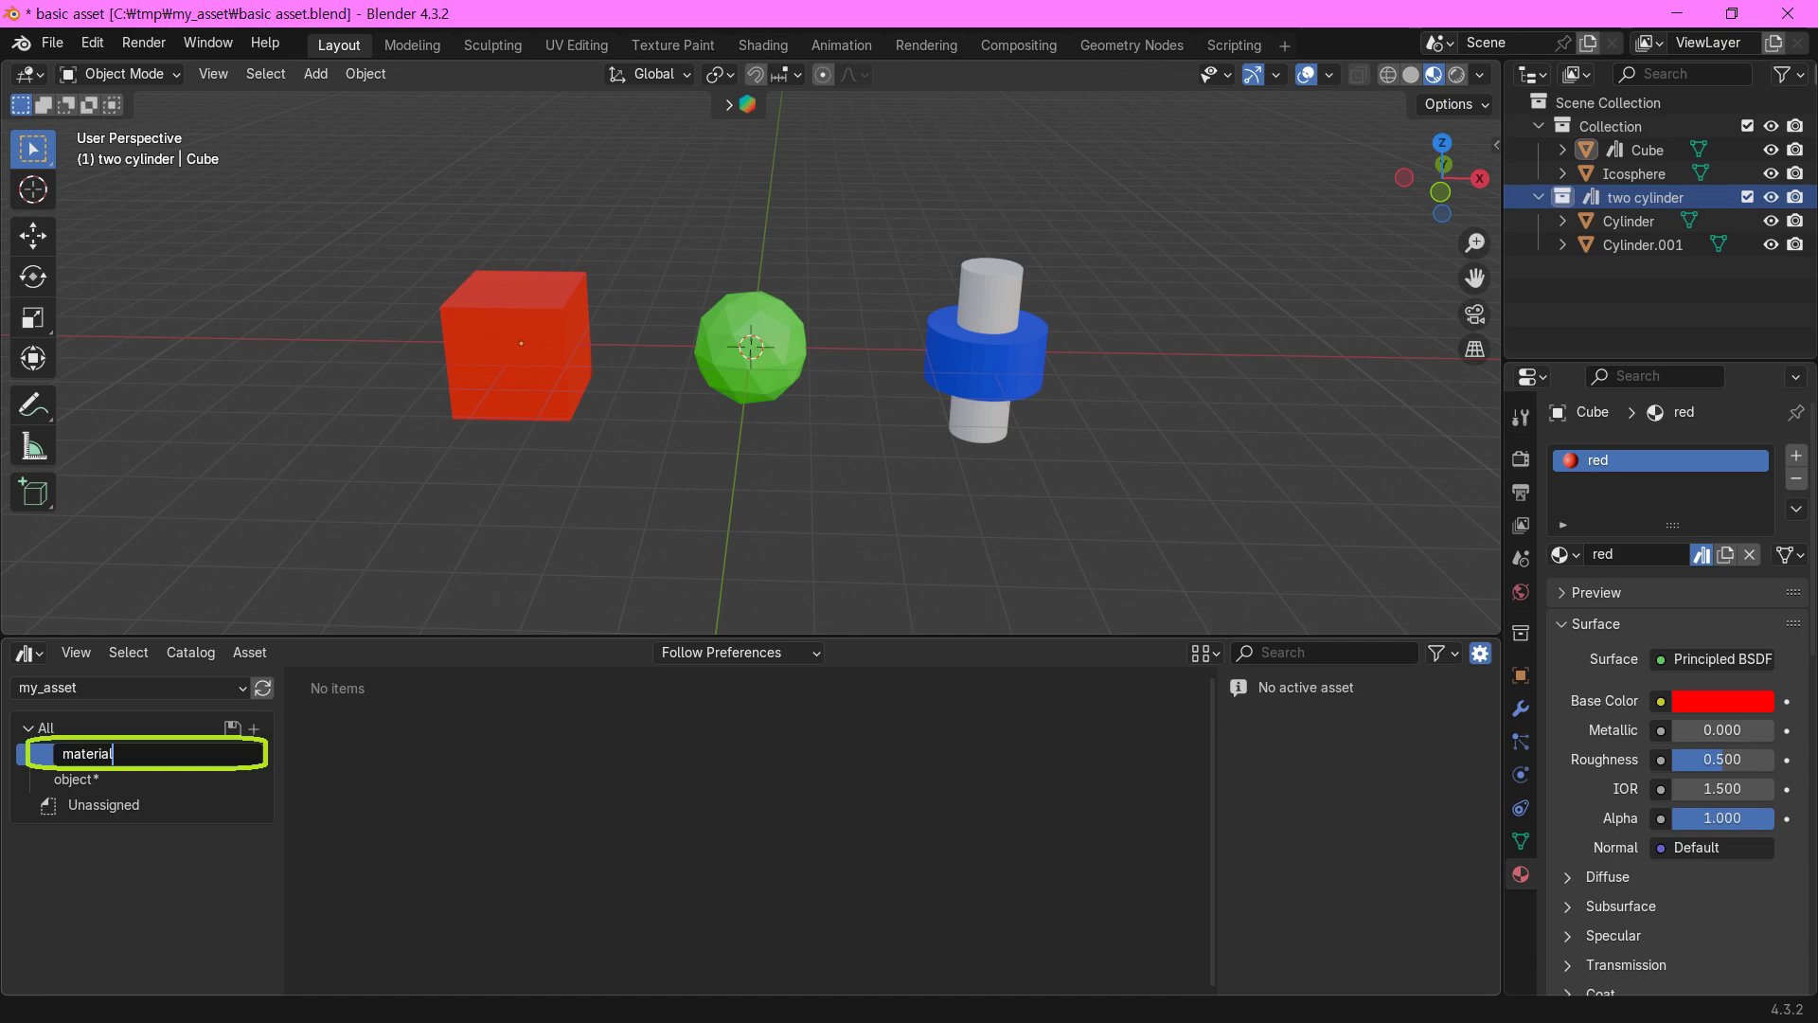
{"action": "key", "text": "Return"}
Step: Move the unassigned red material asset into the material catalog and save the basic asset file
{"action": "left_click", "coordinate": [104, 805]}
{"action": "left_click_drag", "start_coordinate": [353, 747], "coordinate": [162, 754]}
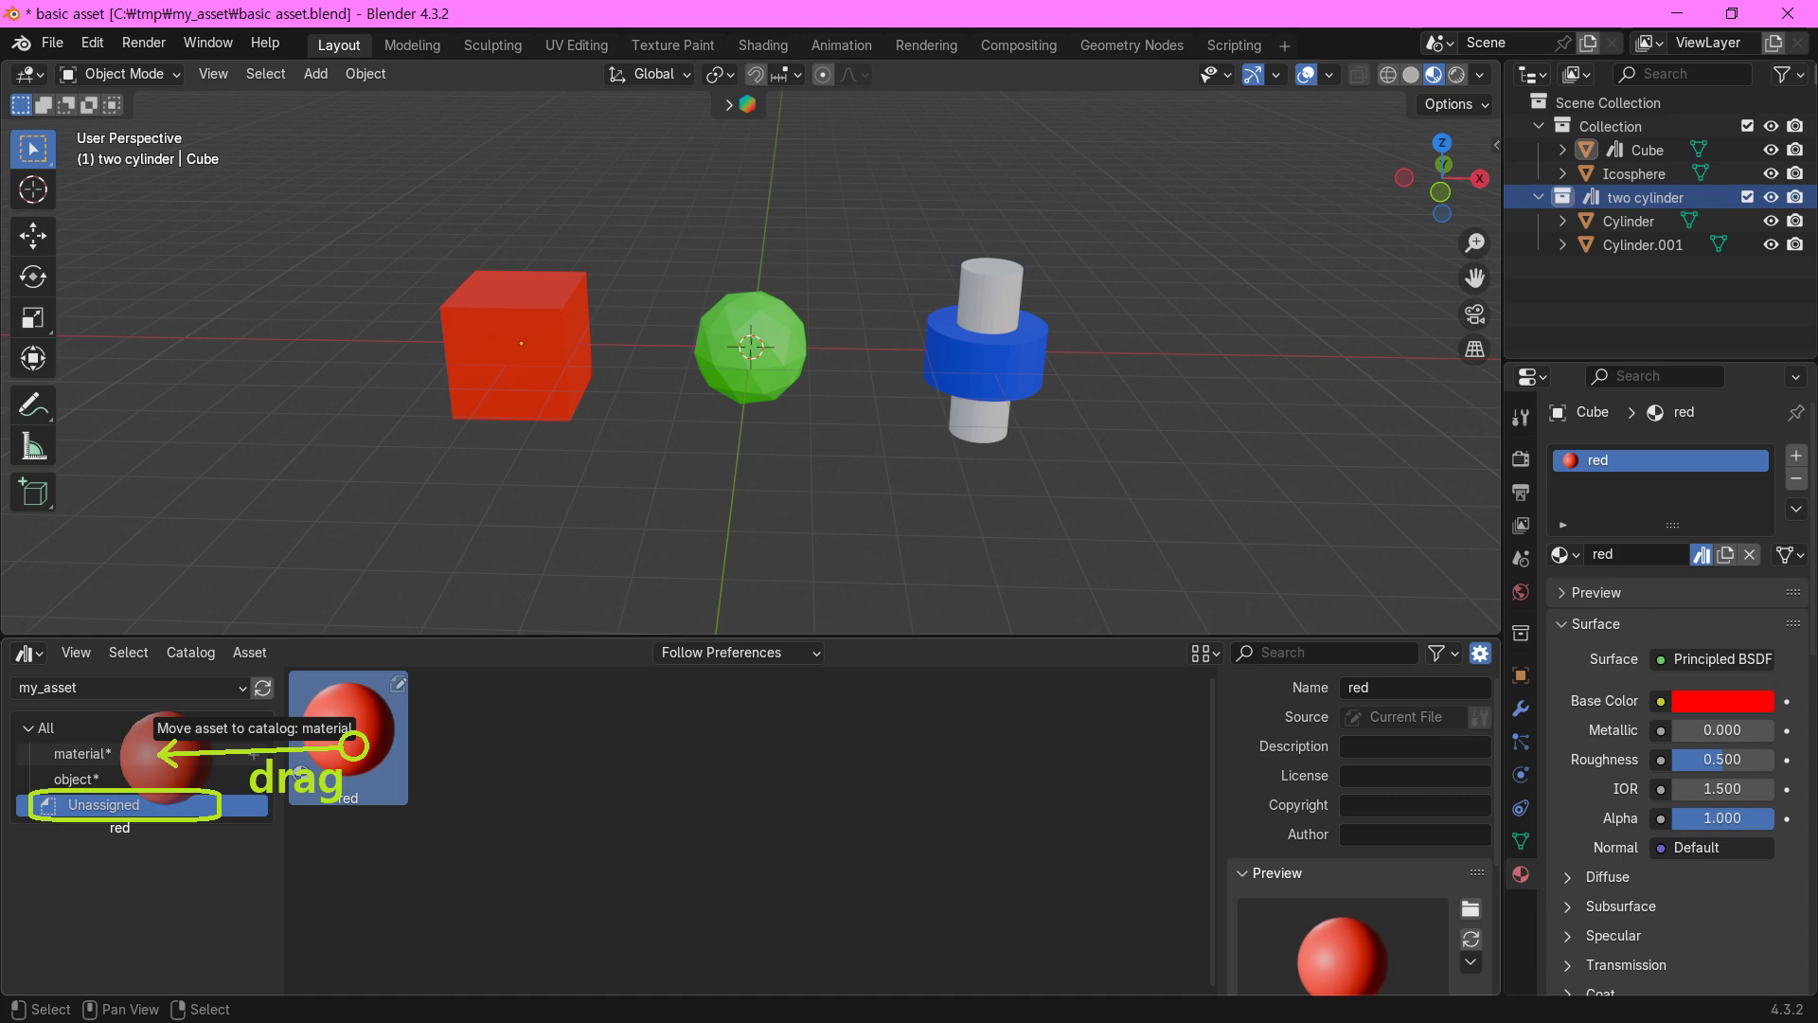
{"action": "left_click_drag", "start_coordinate": [161, 753], "coordinate": [161, 752]}
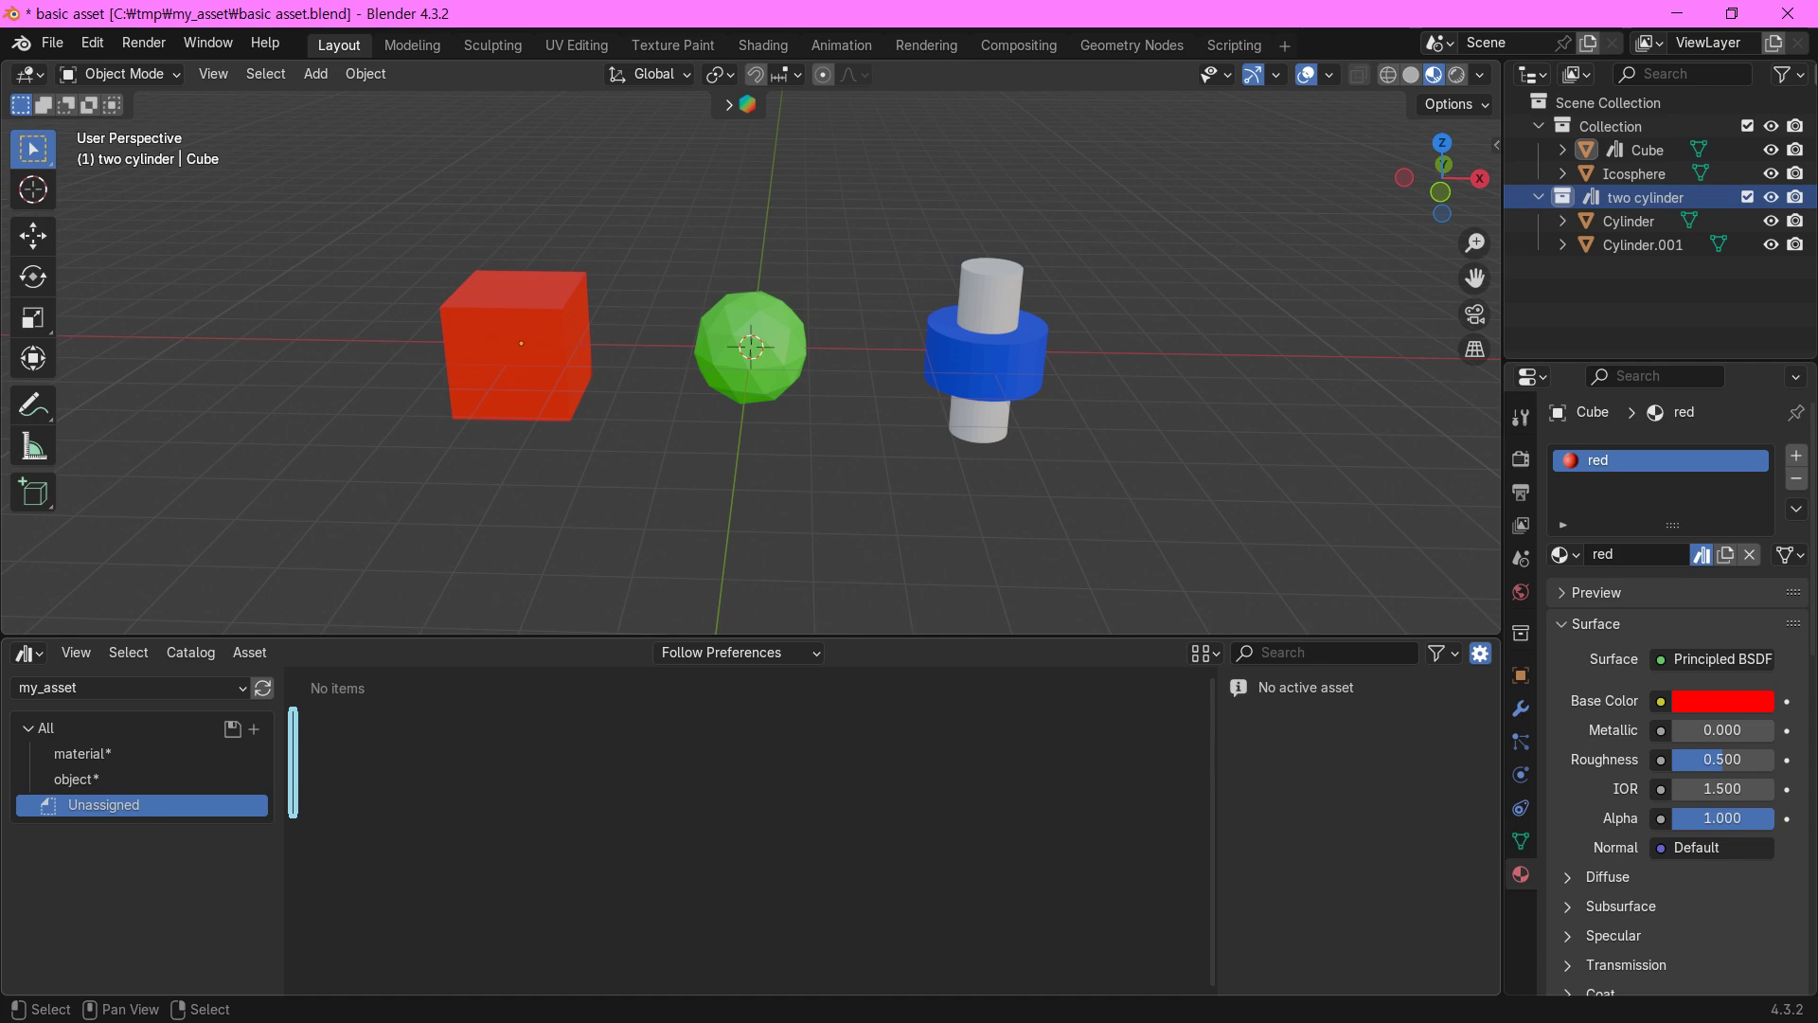
{"action": "left_click", "coordinate": [84, 753]}
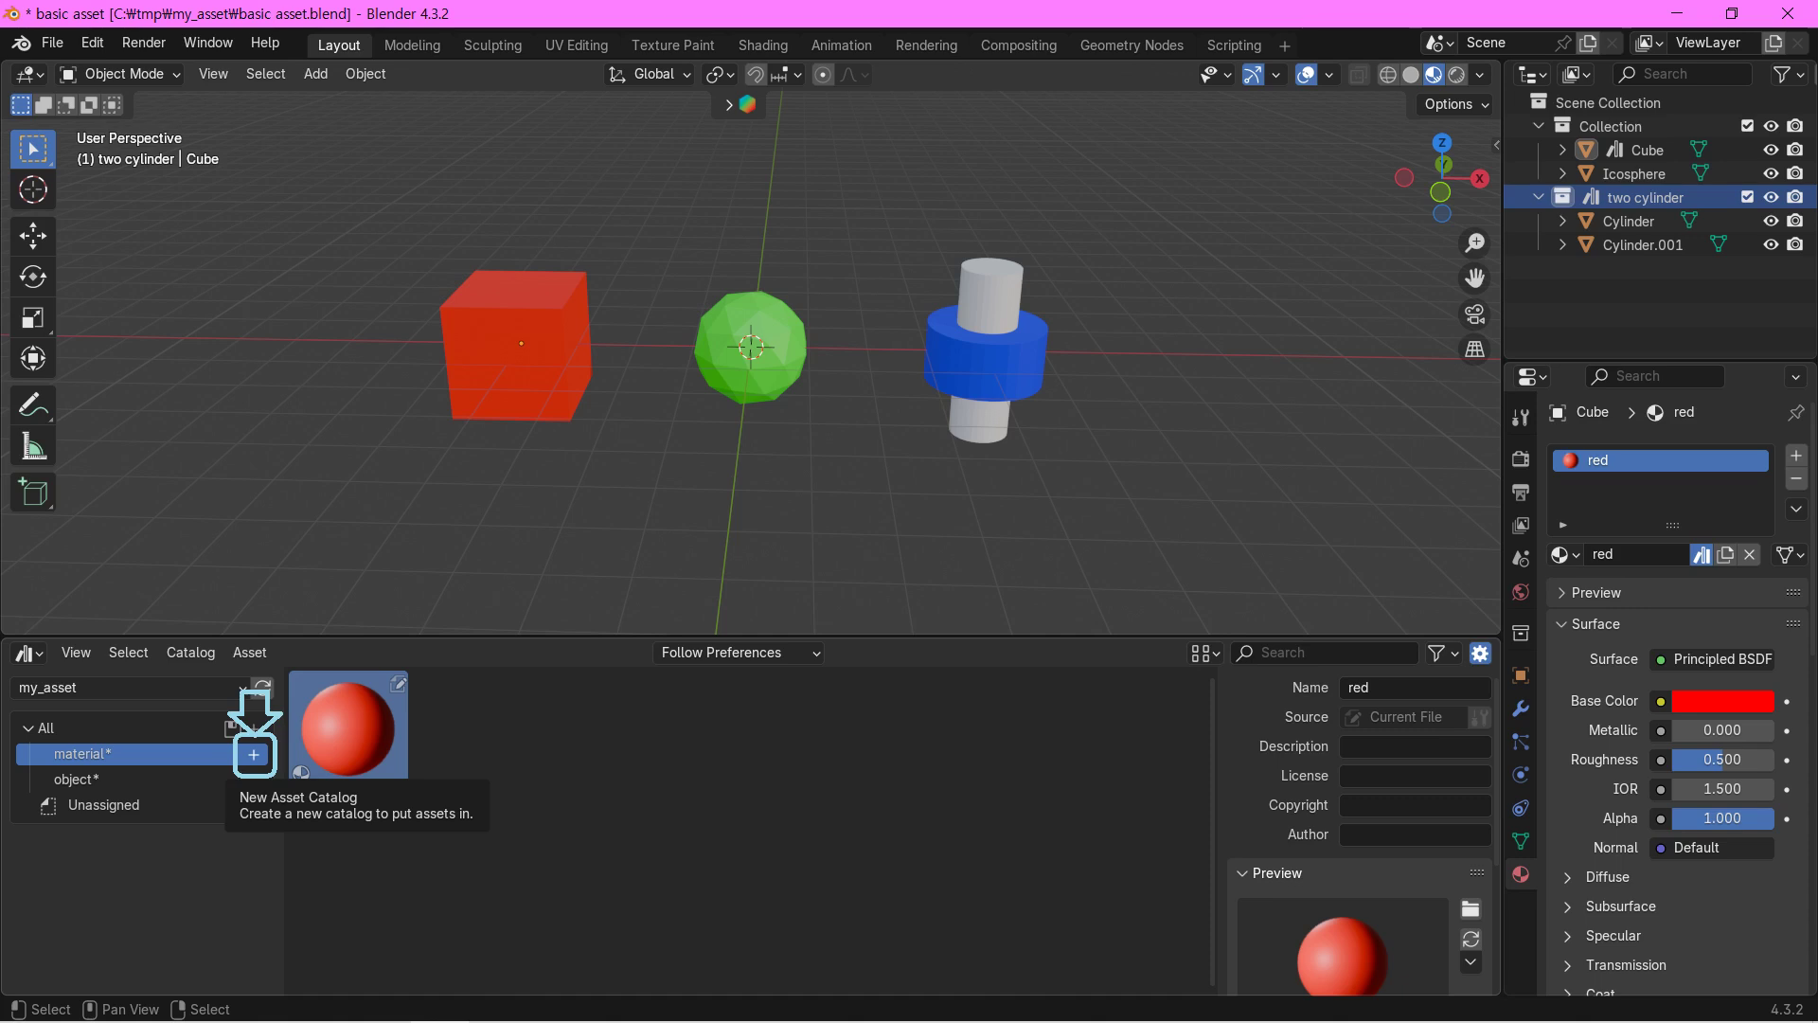
{"action": "left_click", "coordinate": [52, 43]}
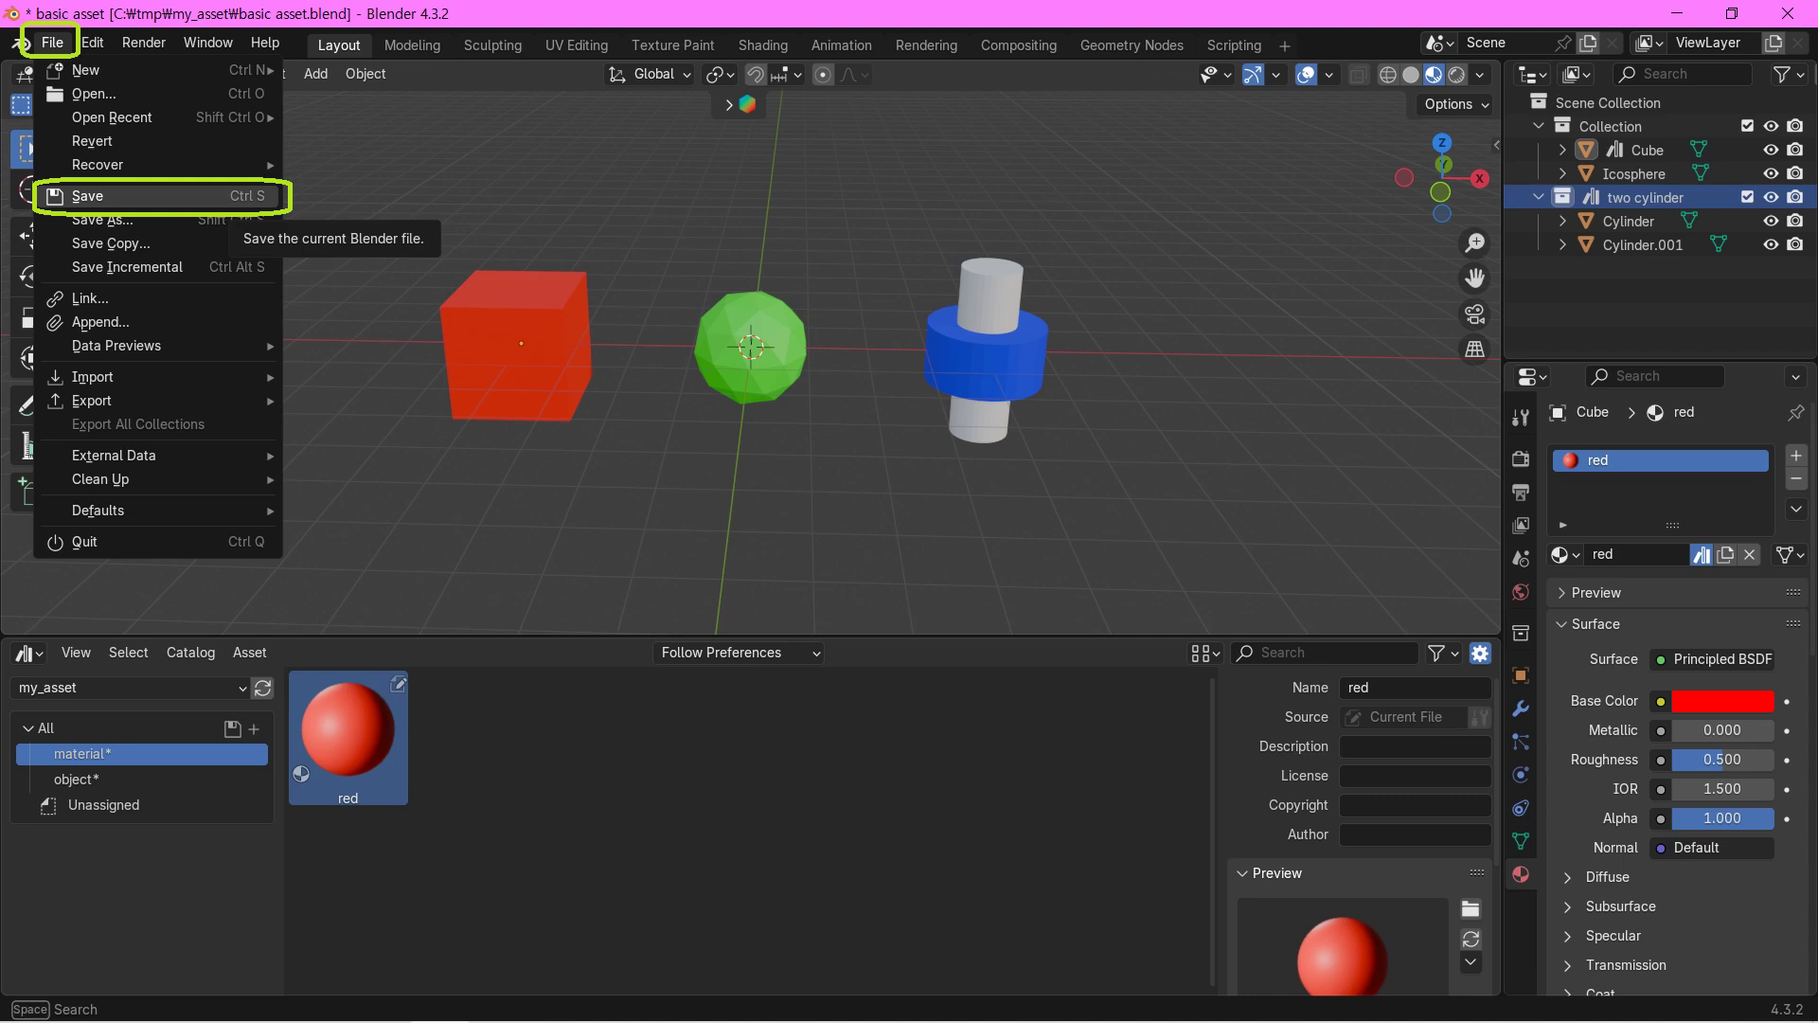
{"action": "left_click", "coordinate": [87, 195]}
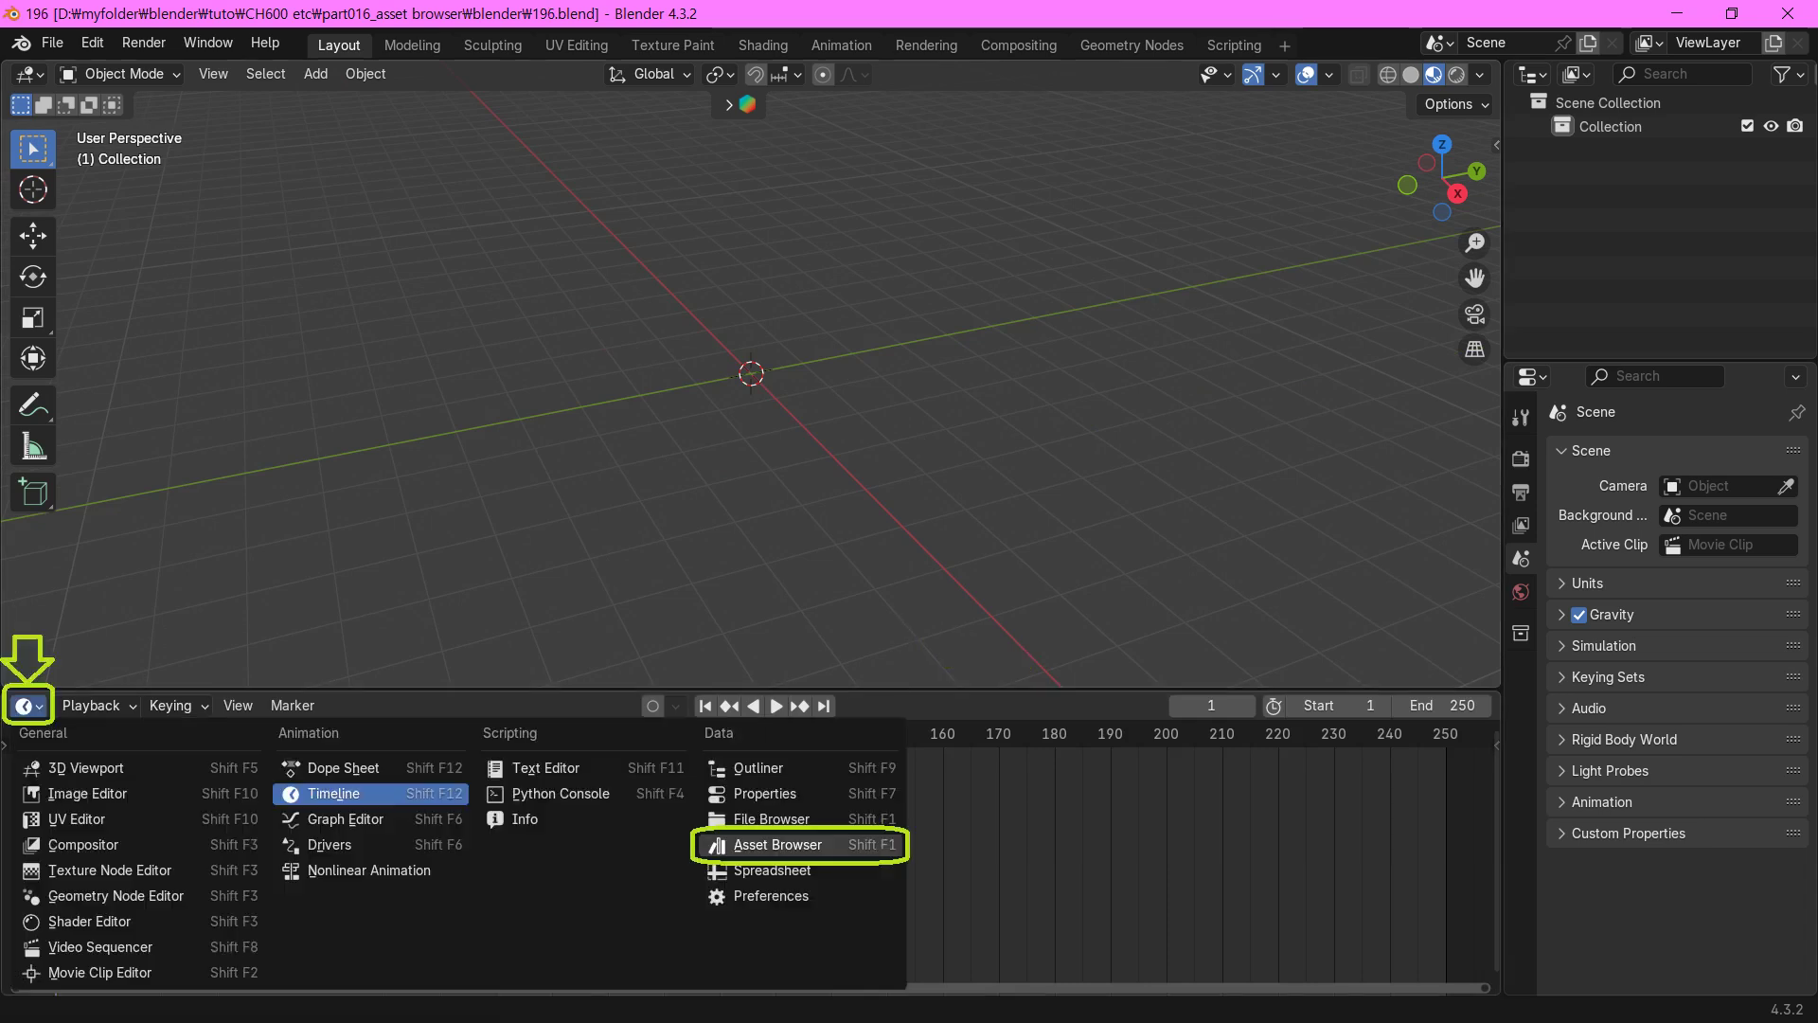
Step: In the empty scene file, change the timeline area to an Asset Browser showing the my_asset library
{"action": "left_click", "coordinate": [752, 844]}
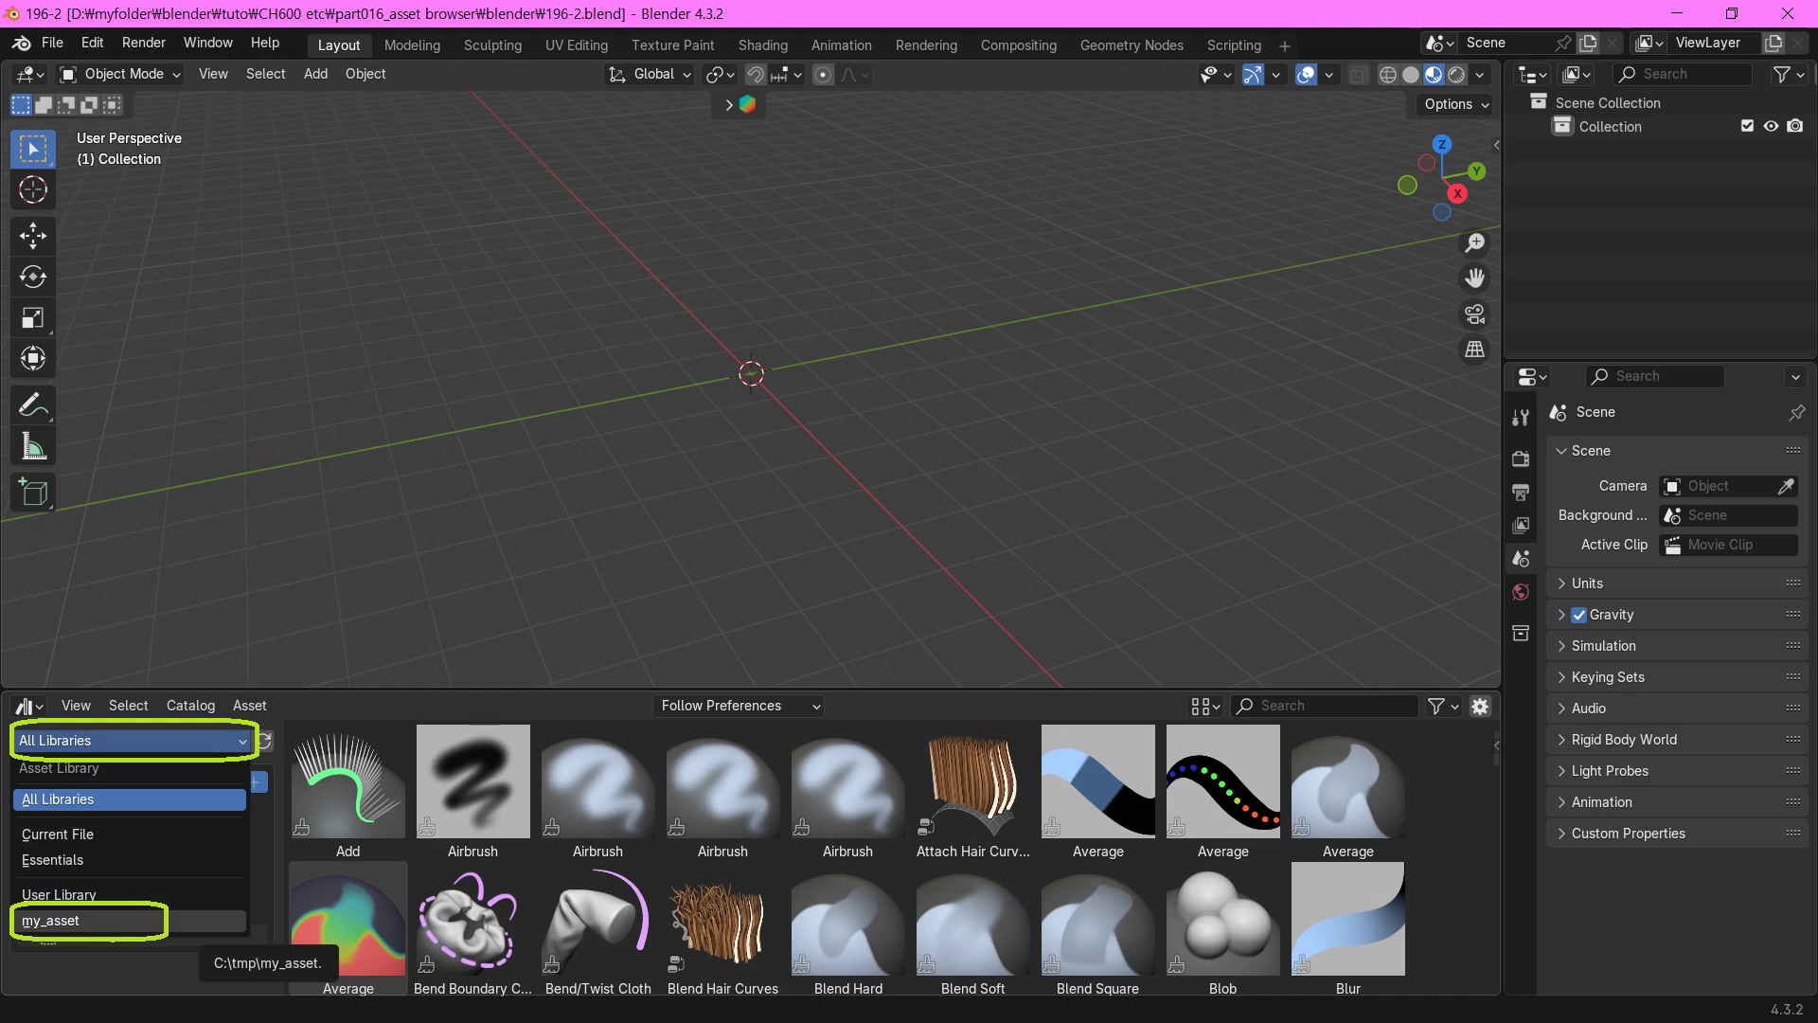
{"action": "left_click", "coordinate": [57, 921]}
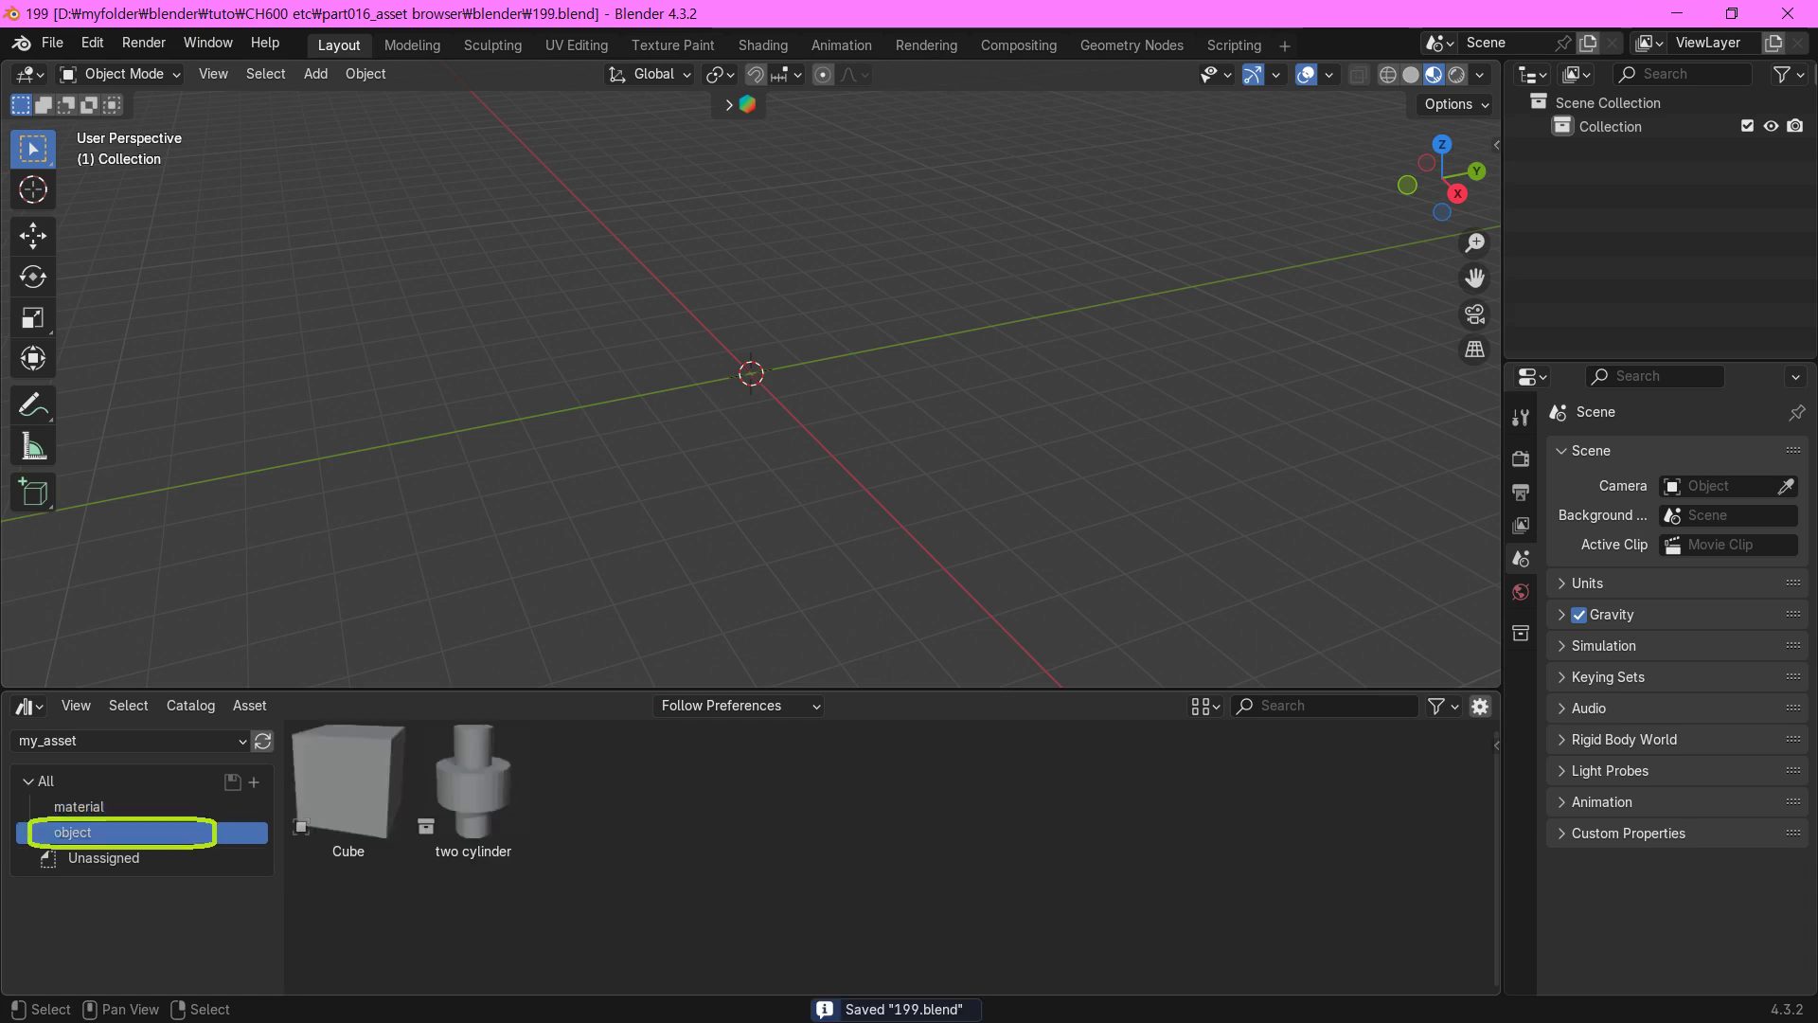
Step: Place three copies of the Cube asset in the scene, importing the third one with the Append method
{"action": "left_click", "coordinate": [348, 786]}
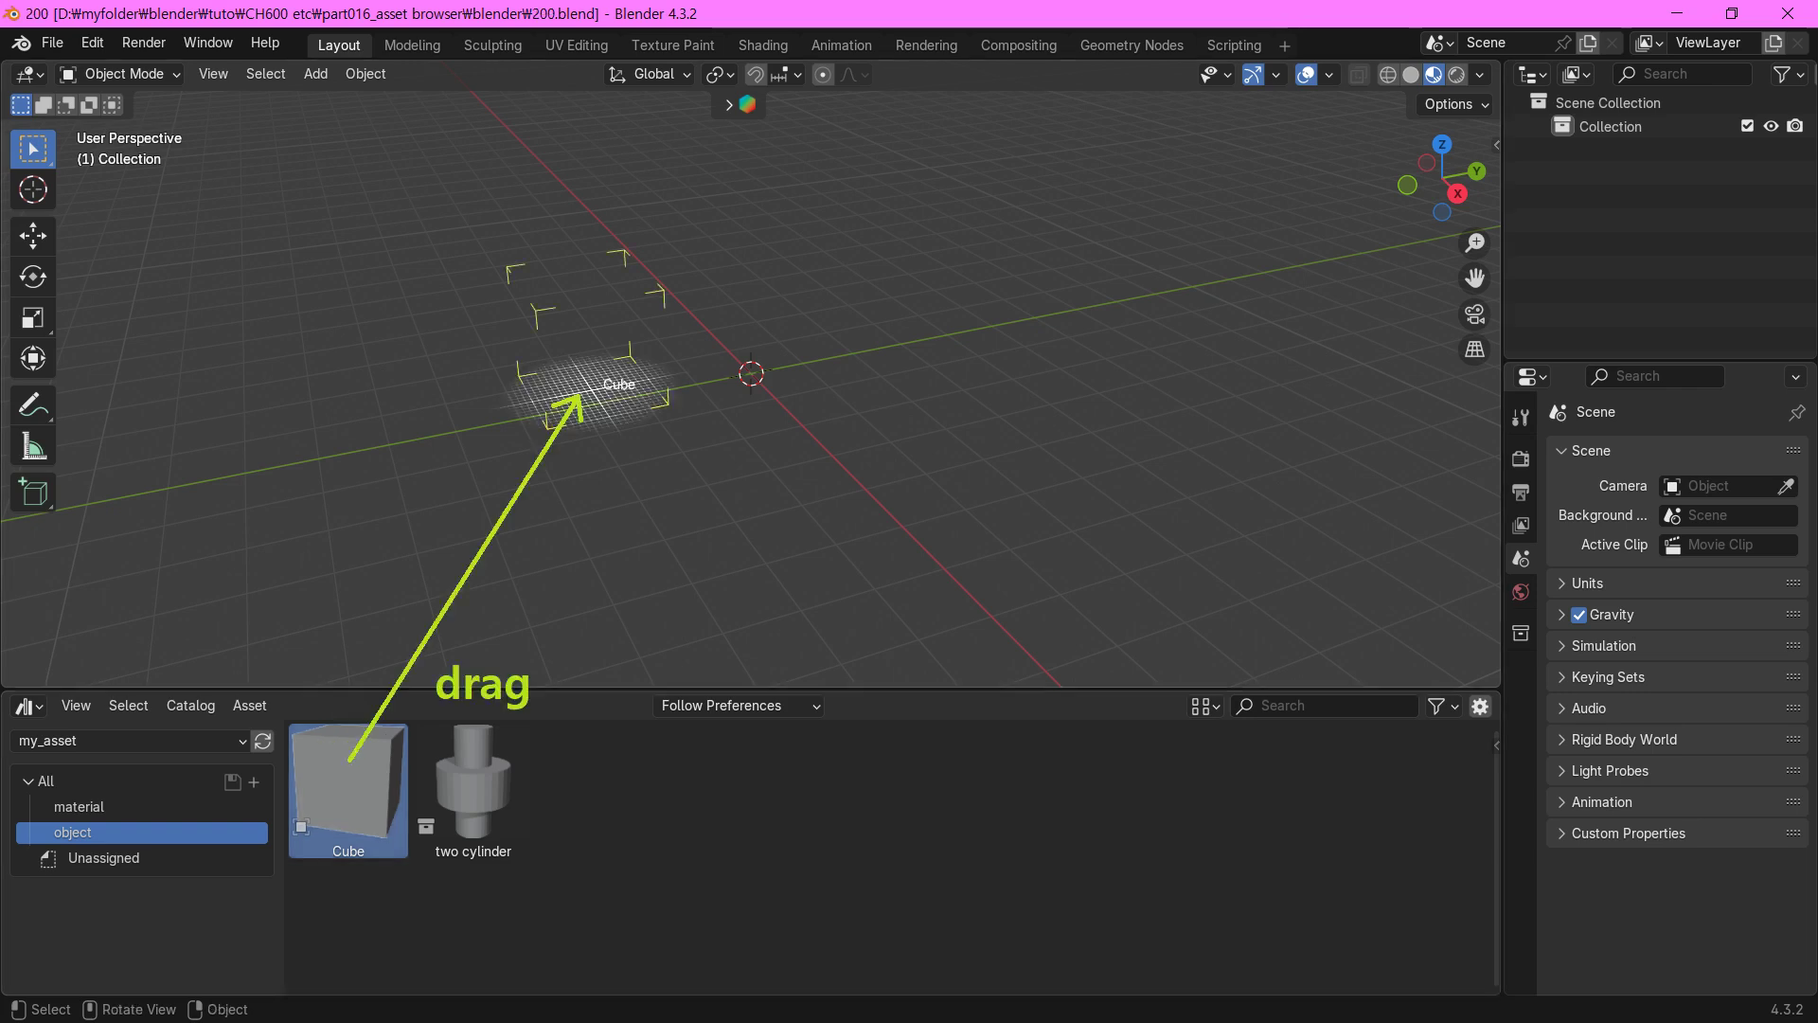
{"action": "left_click_drag", "start_coordinate": [348, 786], "coordinate": [580, 396]}
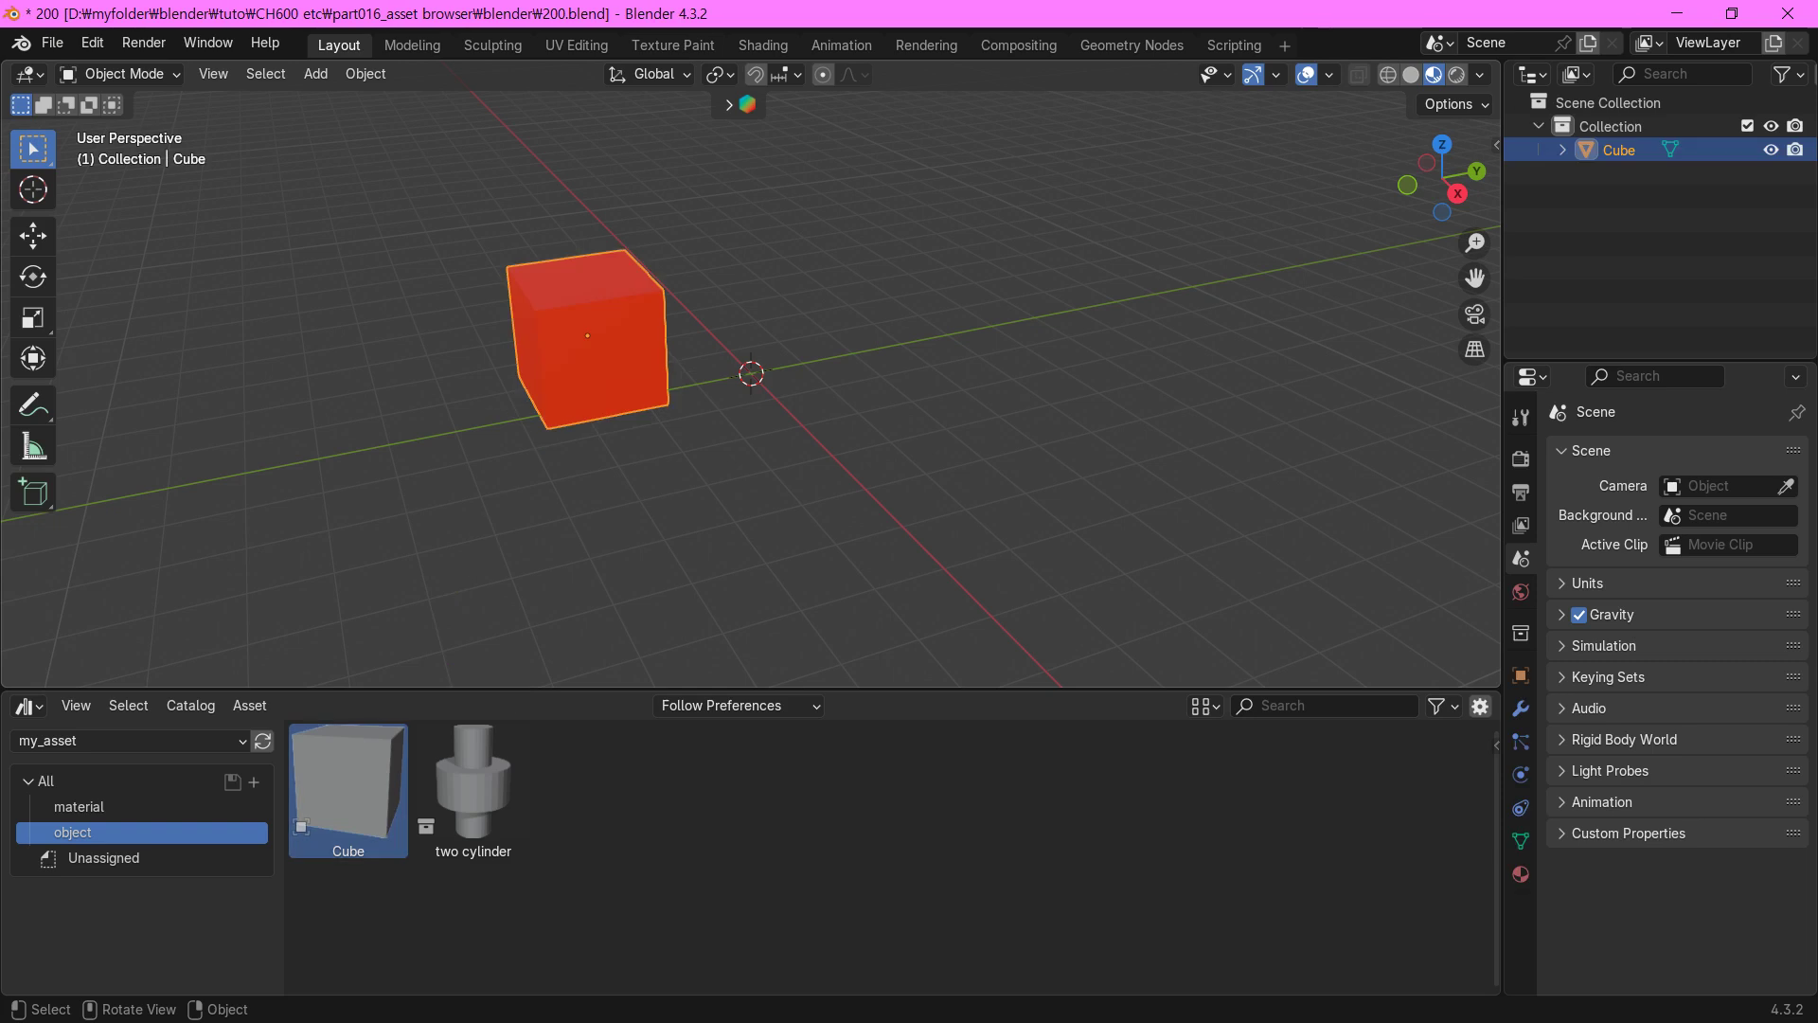
{"action": "left_click_drag", "start_coordinate": [348, 786], "coordinate": [857, 342]}
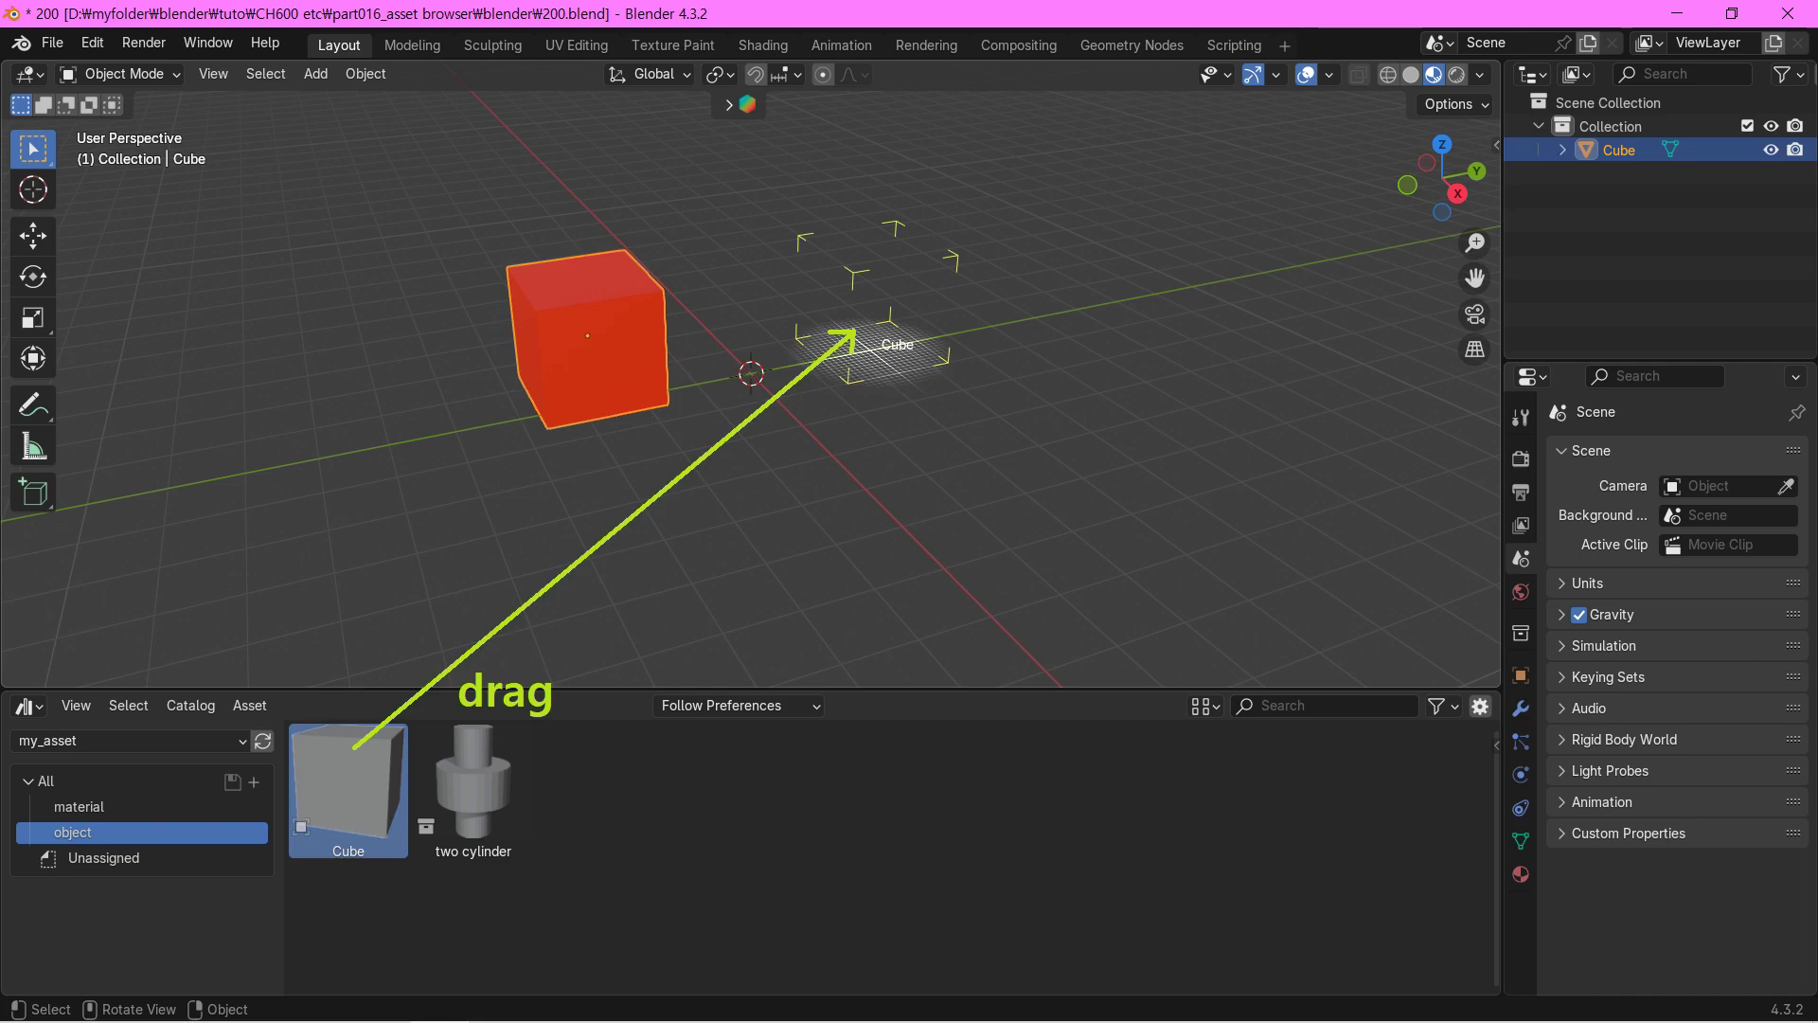
{"action": "left_click_drag", "start_coordinate": [857, 343], "coordinate": [857, 343]}
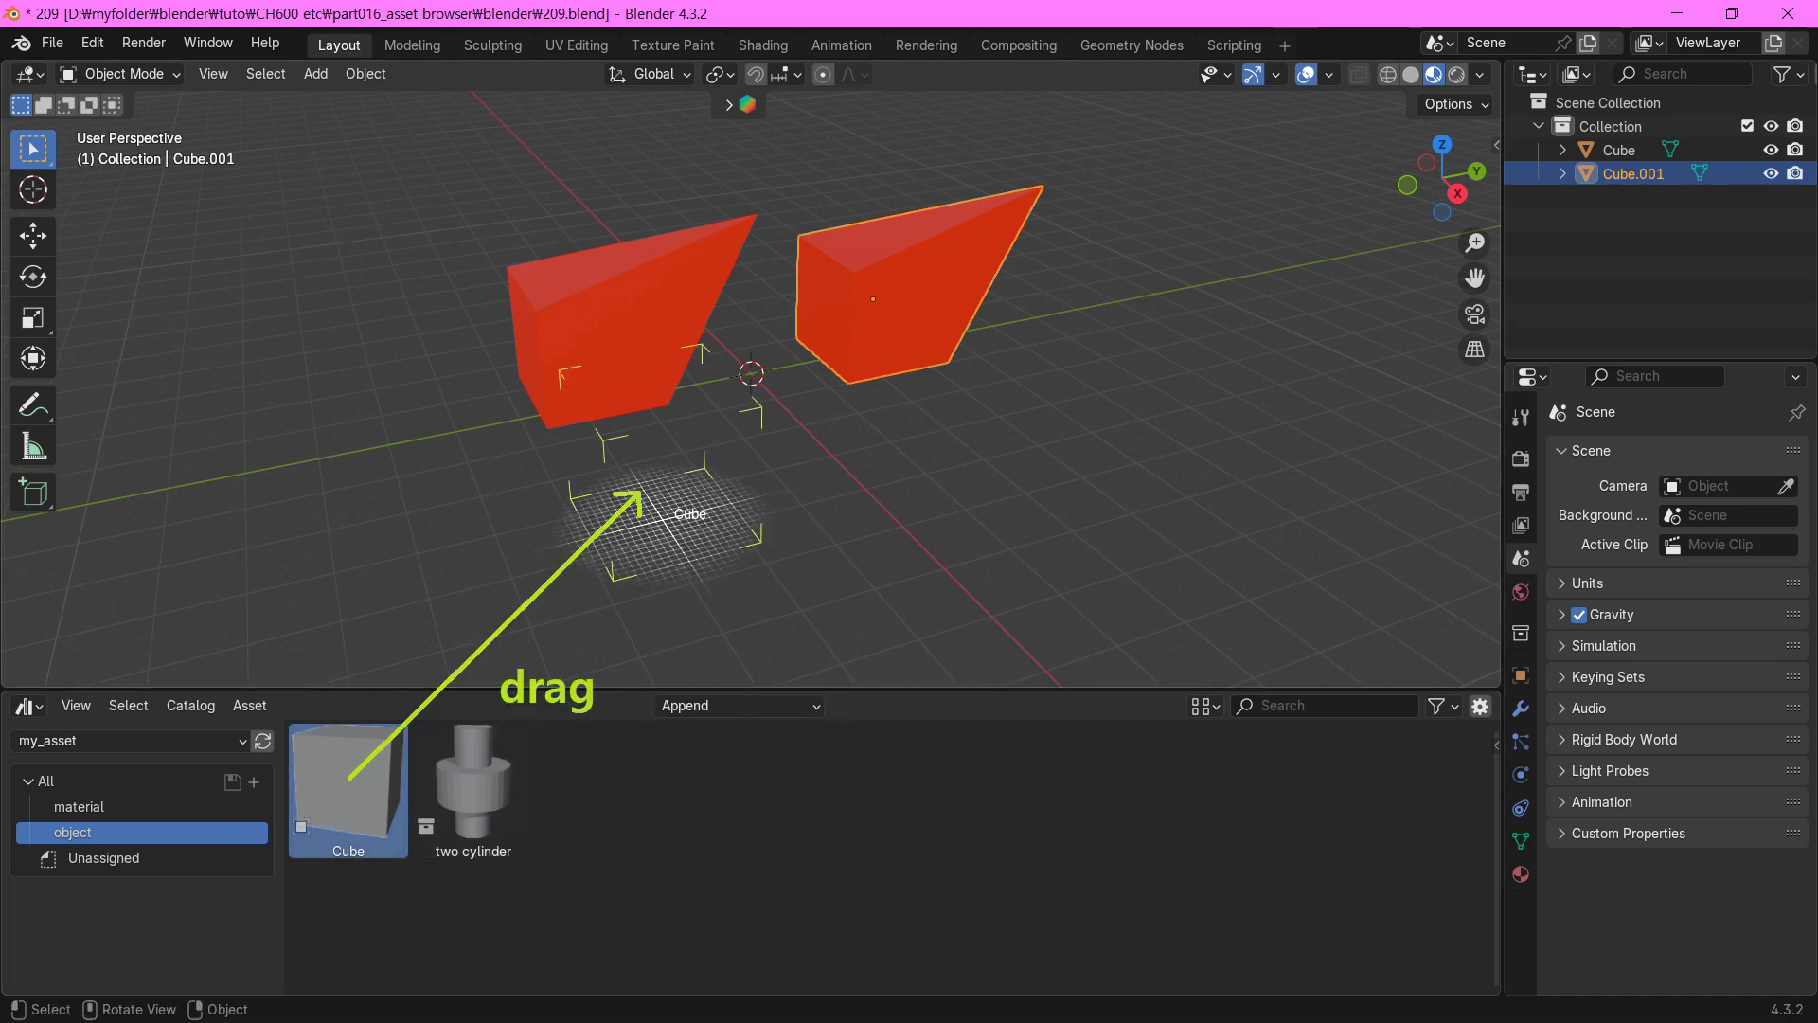
{"action": "left_click_drag", "start_coordinate": [653, 516], "coordinate": [674, 511]}
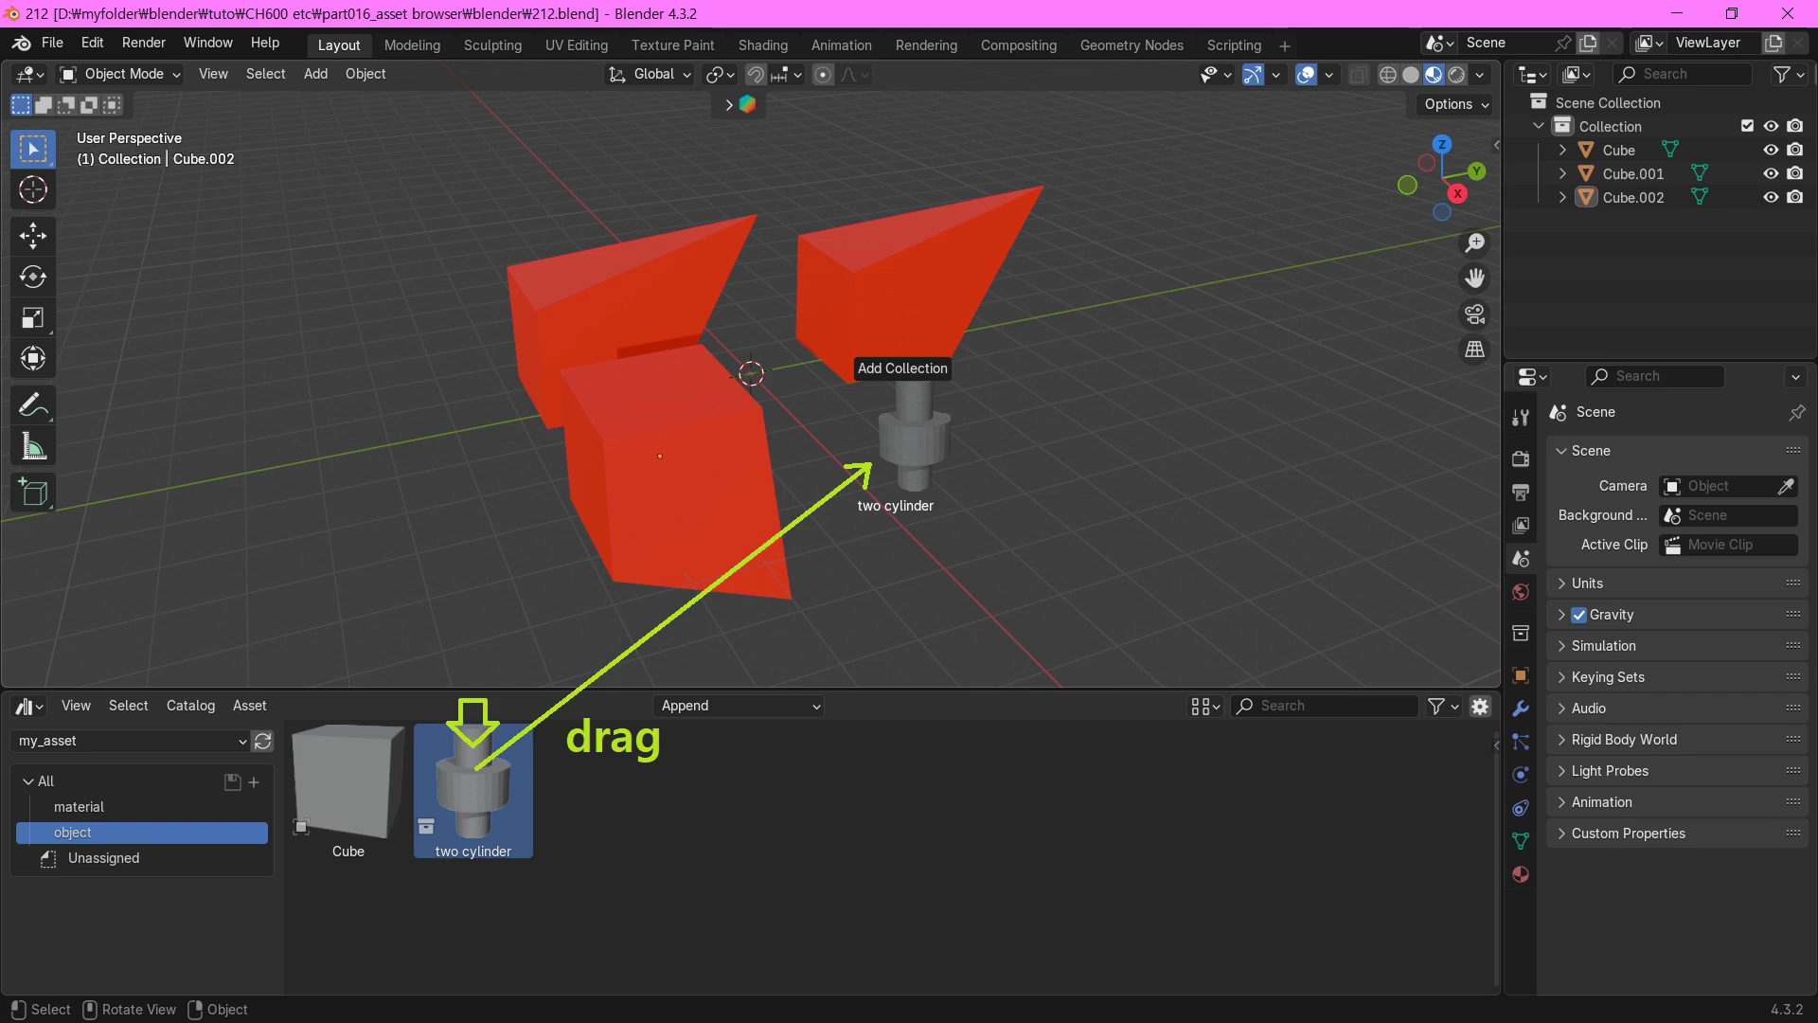
Step: Add the two cylinder collection asset beside the cubes and turn off its Instance option so its objects are editable
{"action": "left_click_drag", "start_coordinate": [914, 431], "coordinate": [915, 432]}
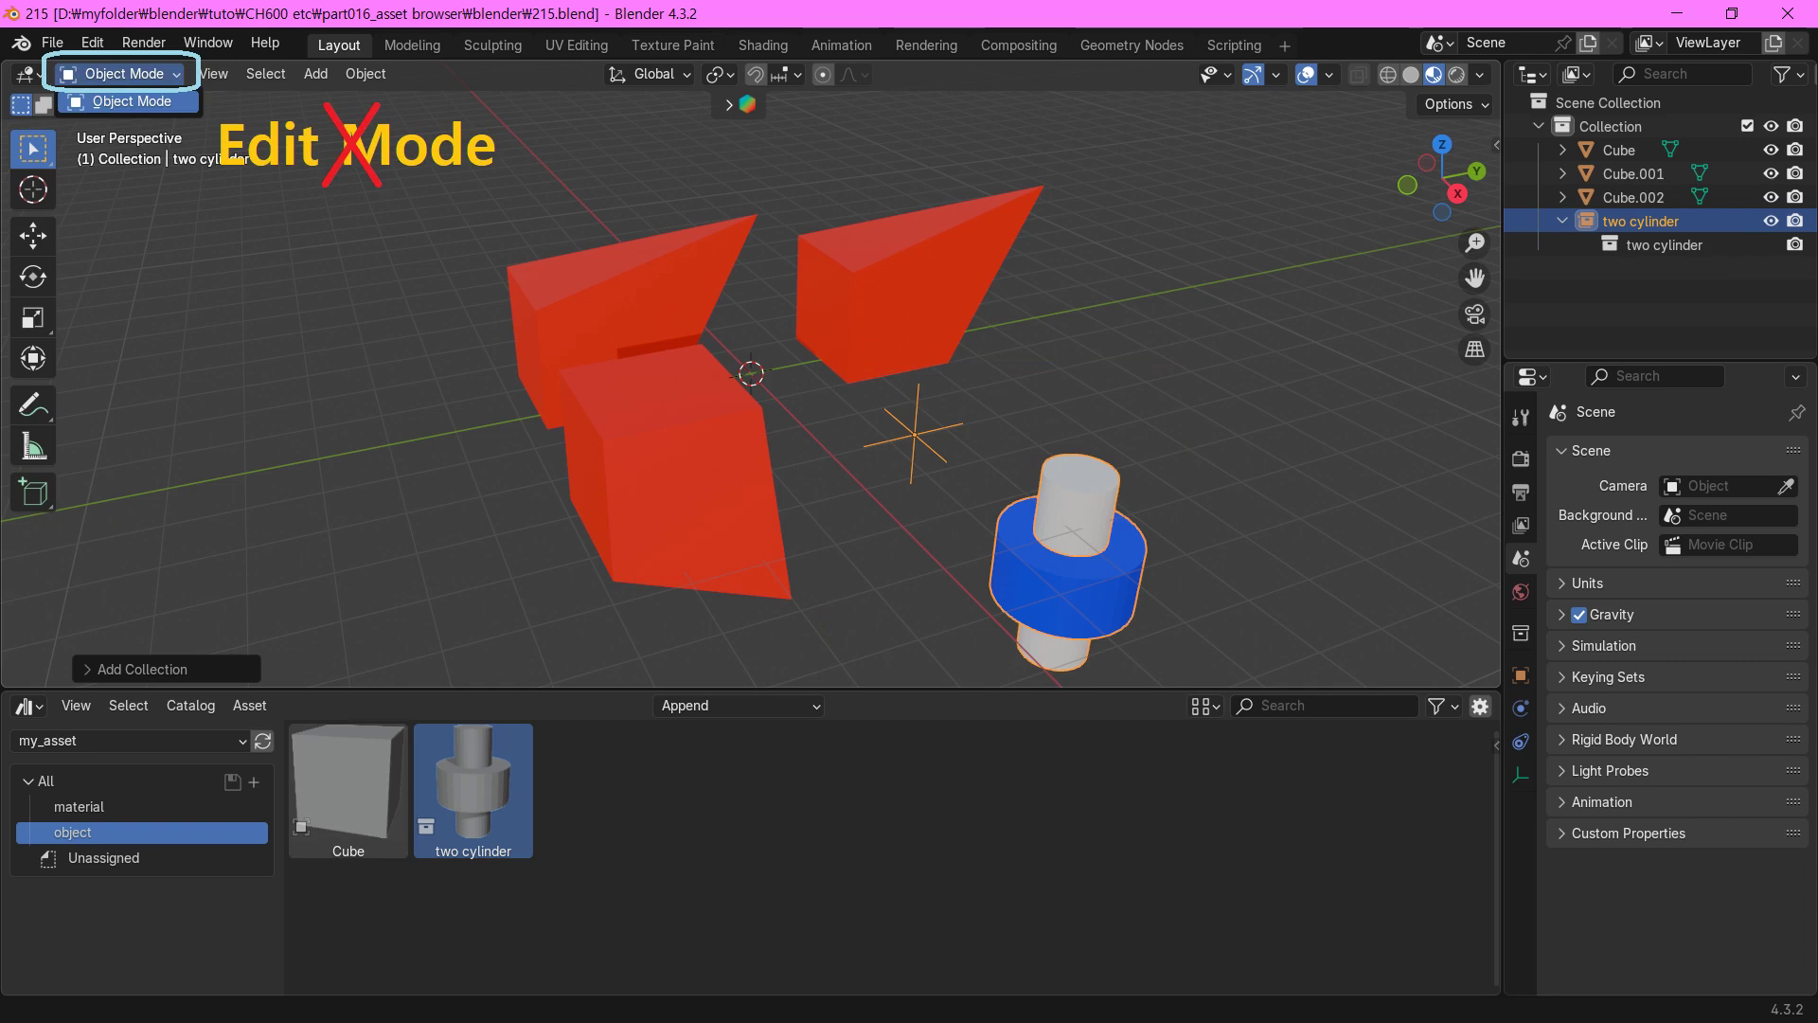
{"action": "key", "text": "Escape"}
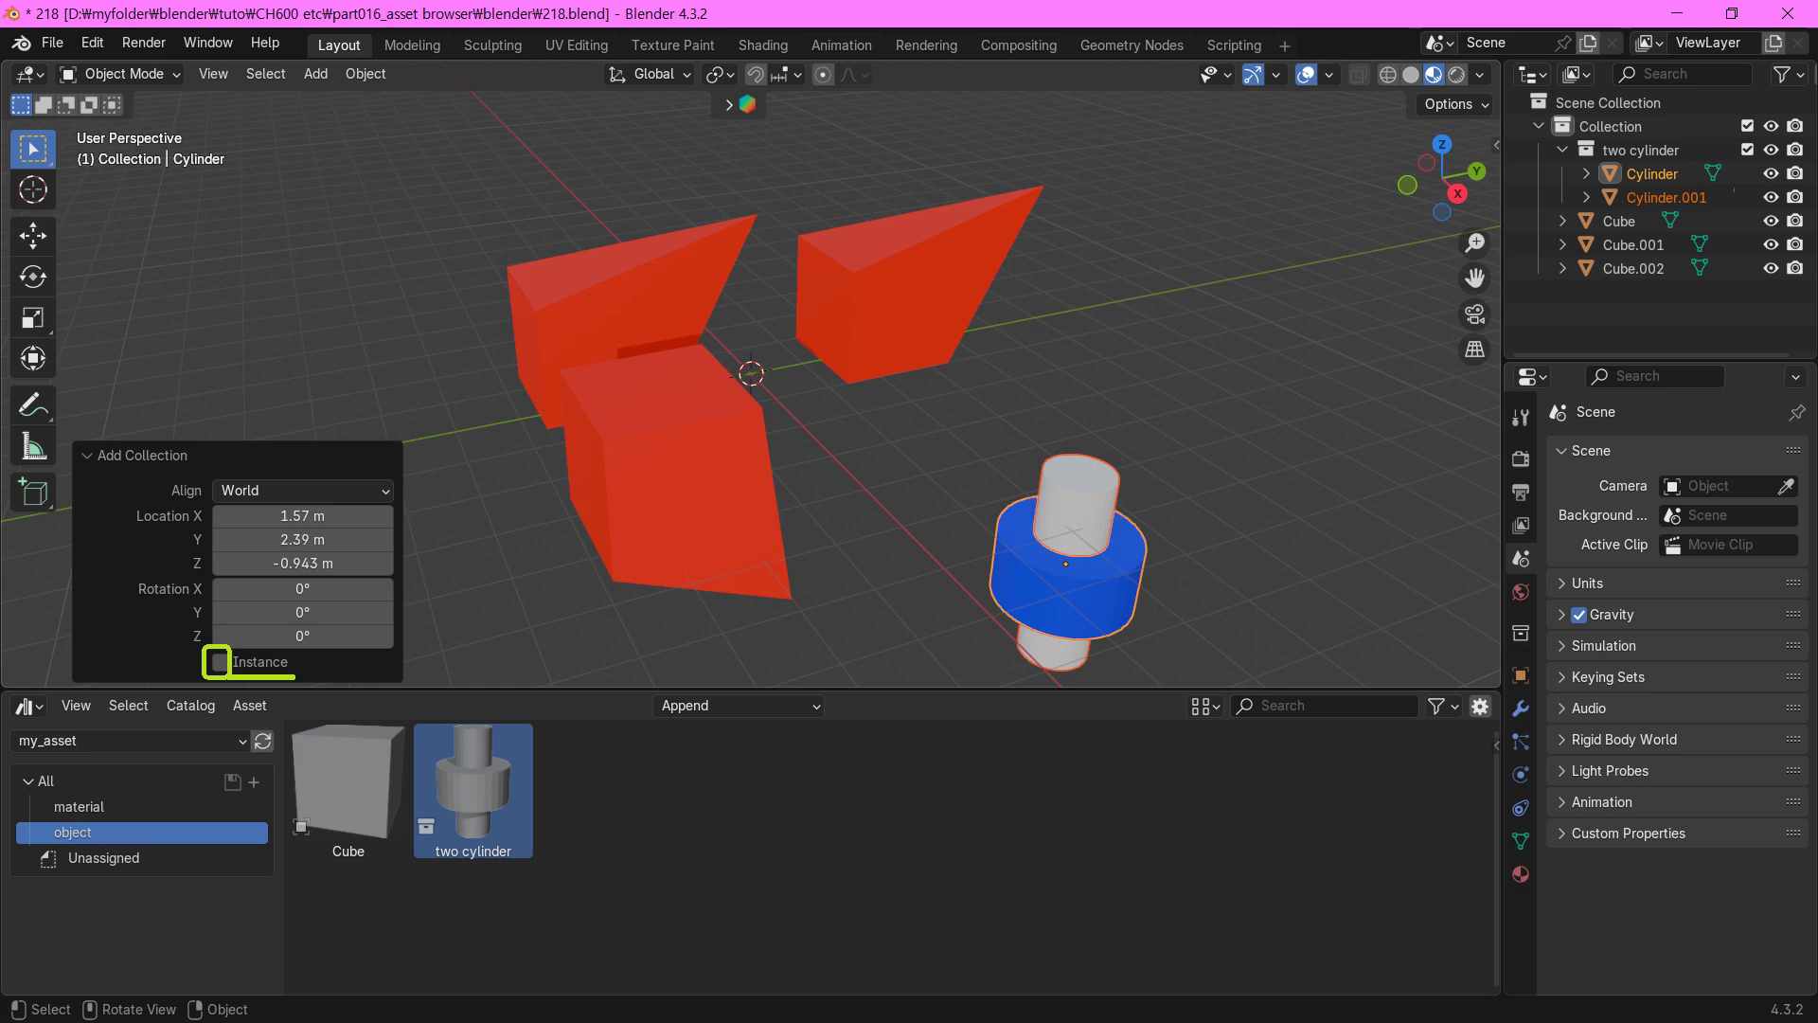
{"action": "key", "text": "ctrl+alt+s"}
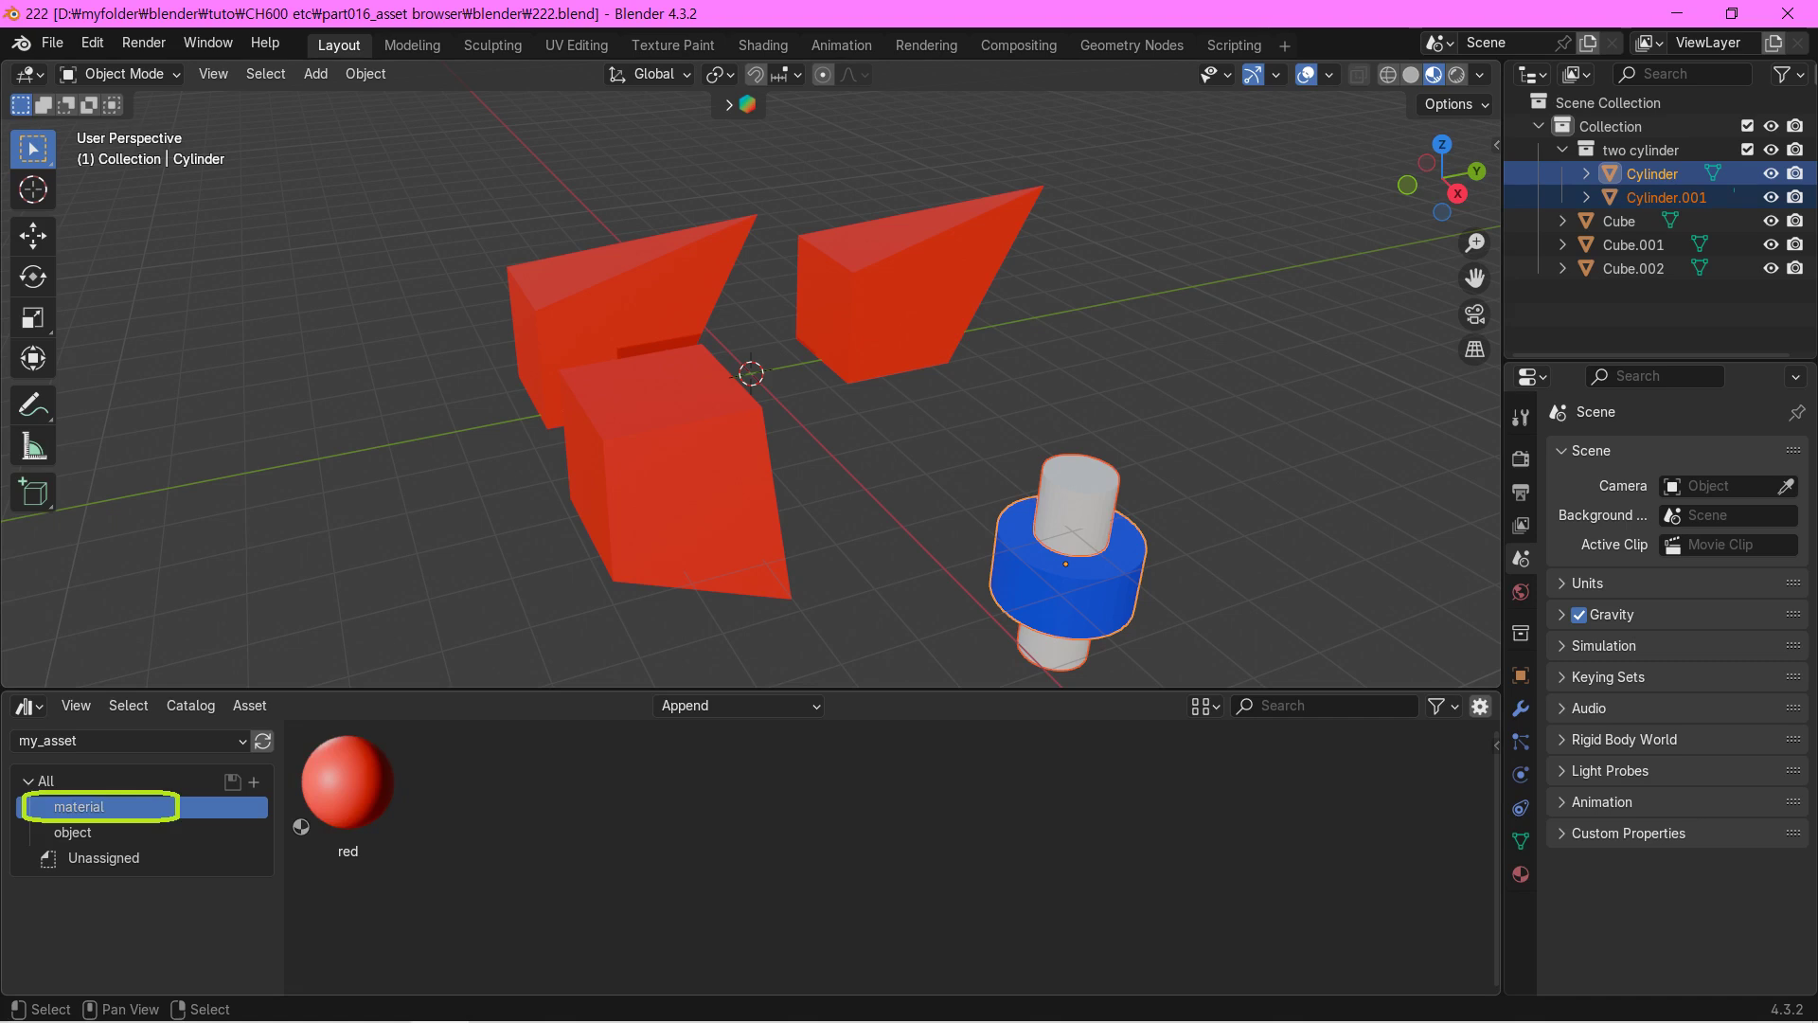
Step: Apply the red material asset to the white cylinder, replacing its white material
{"action": "left_click_drag", "start_coordinate": [348, 782], "coordinate": [1062, 503]}
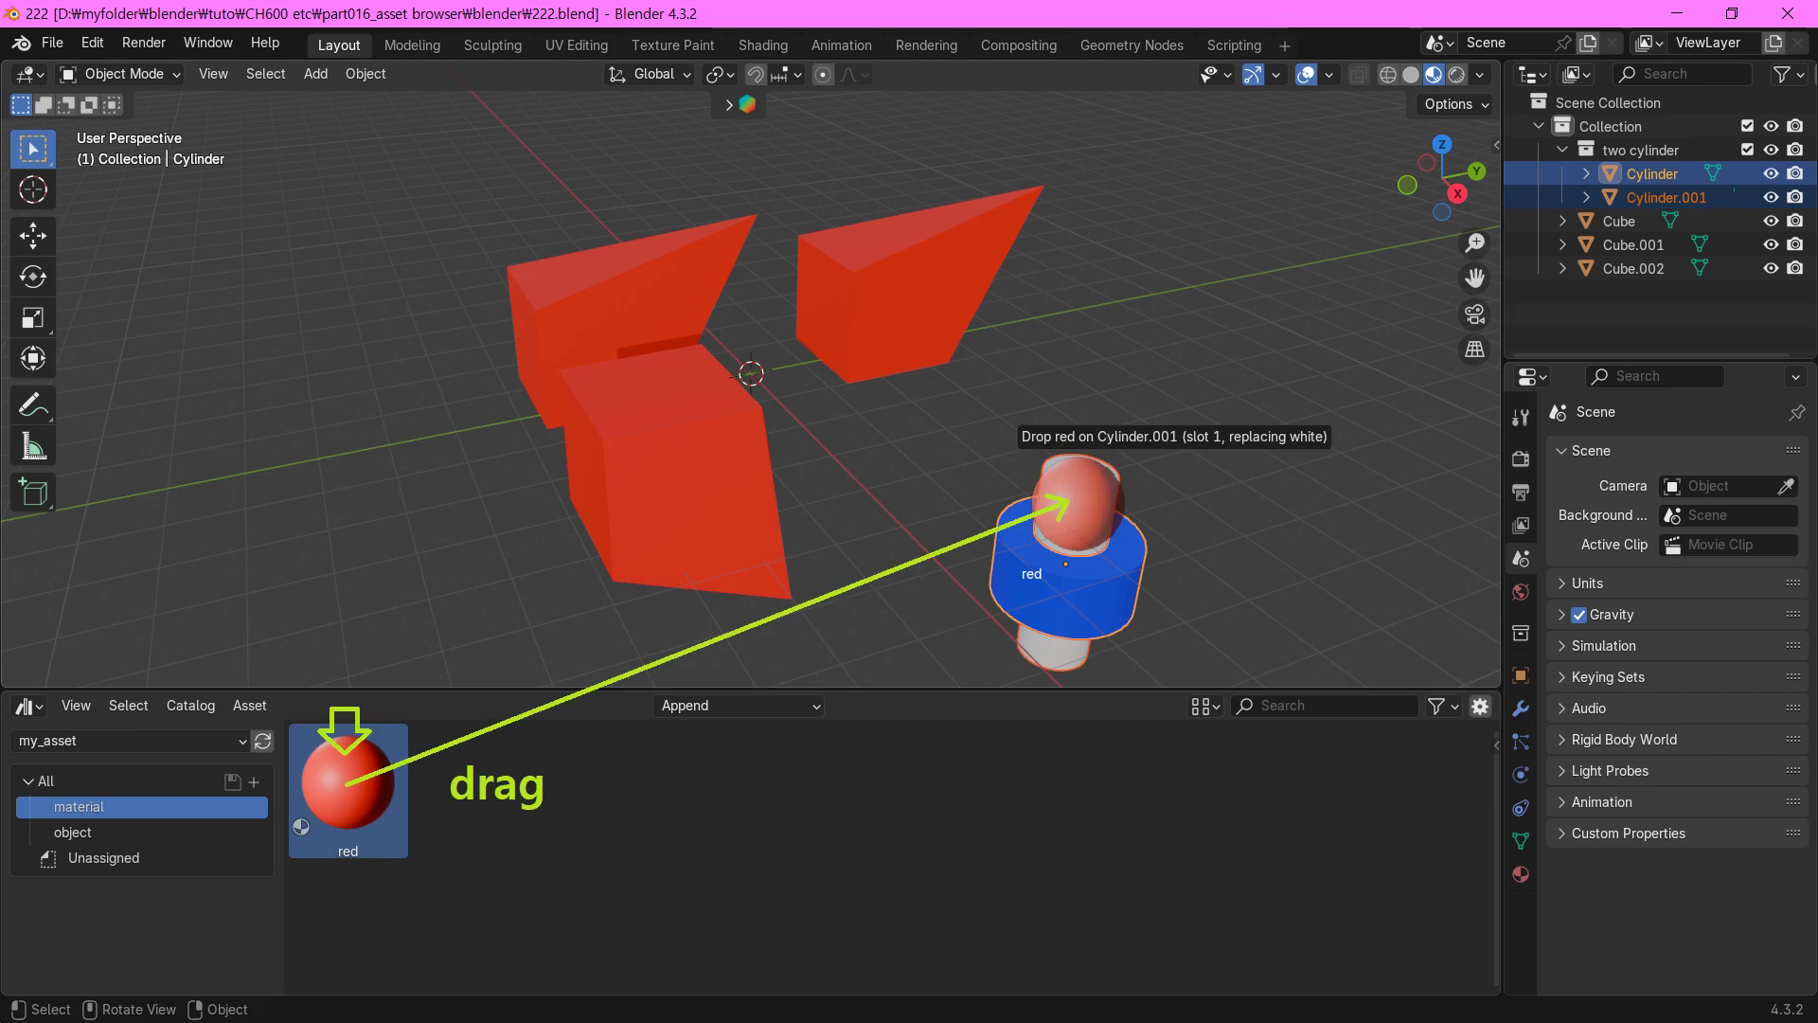
{"action": "left_click_drag", "start_coordinate": [1062, 504], "coordinate": [1063, 504]}
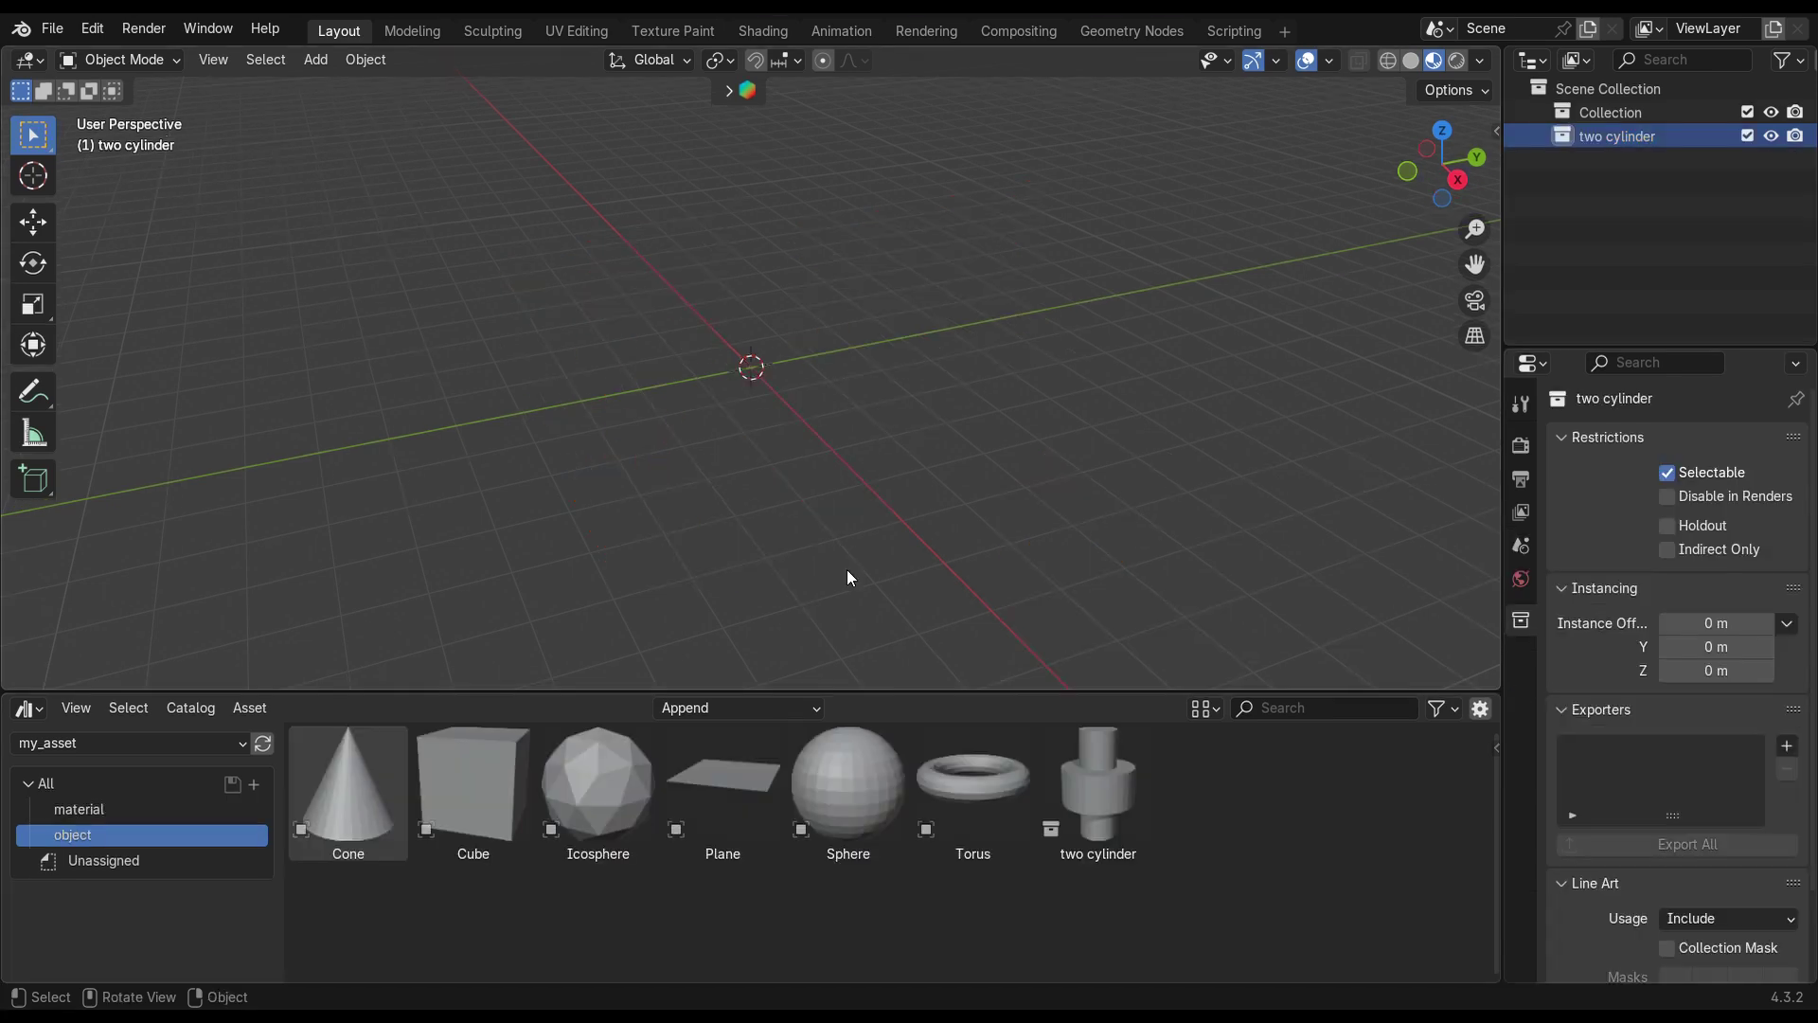
Step: Place the Plane asset at the origin of the empty scene and scale it up into a large floor
{"action": "left_click_drag", "start_coordinate": [727, 771], "coordinate": [751, 366]}
{"action": "key", "text": "s"}
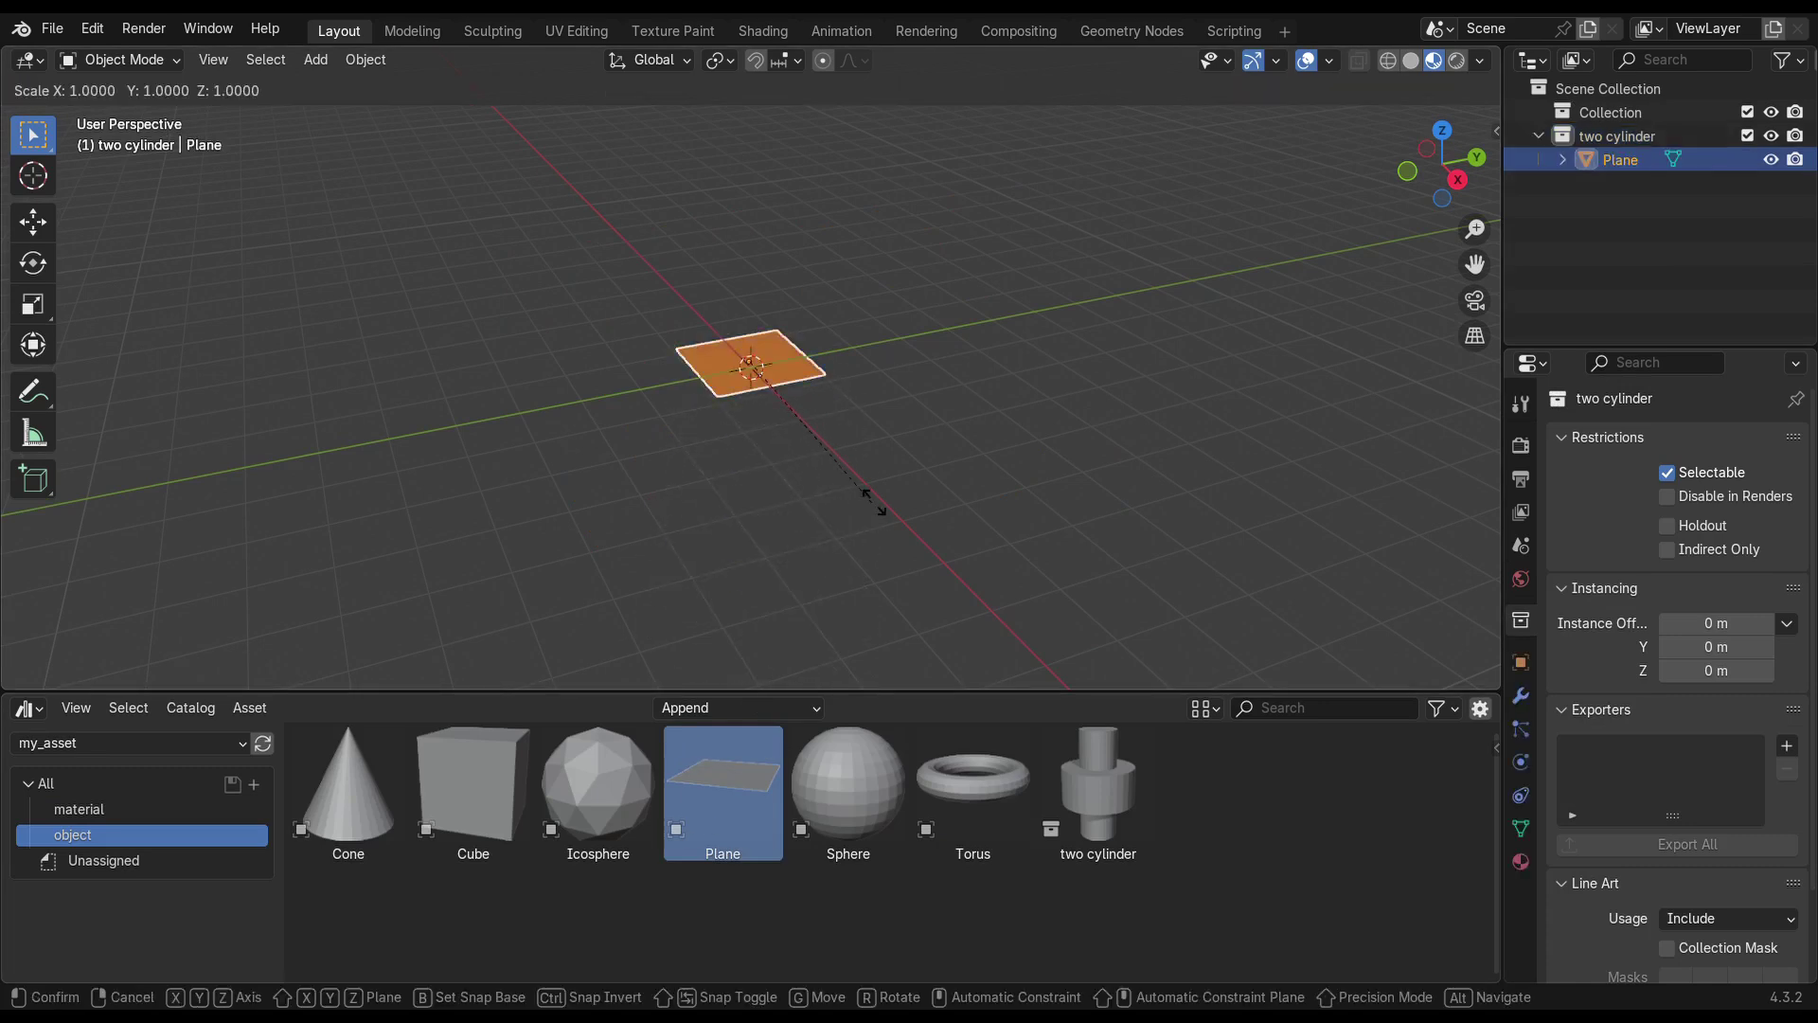
{"action": "left_click", "coordinate": [422, 166]}
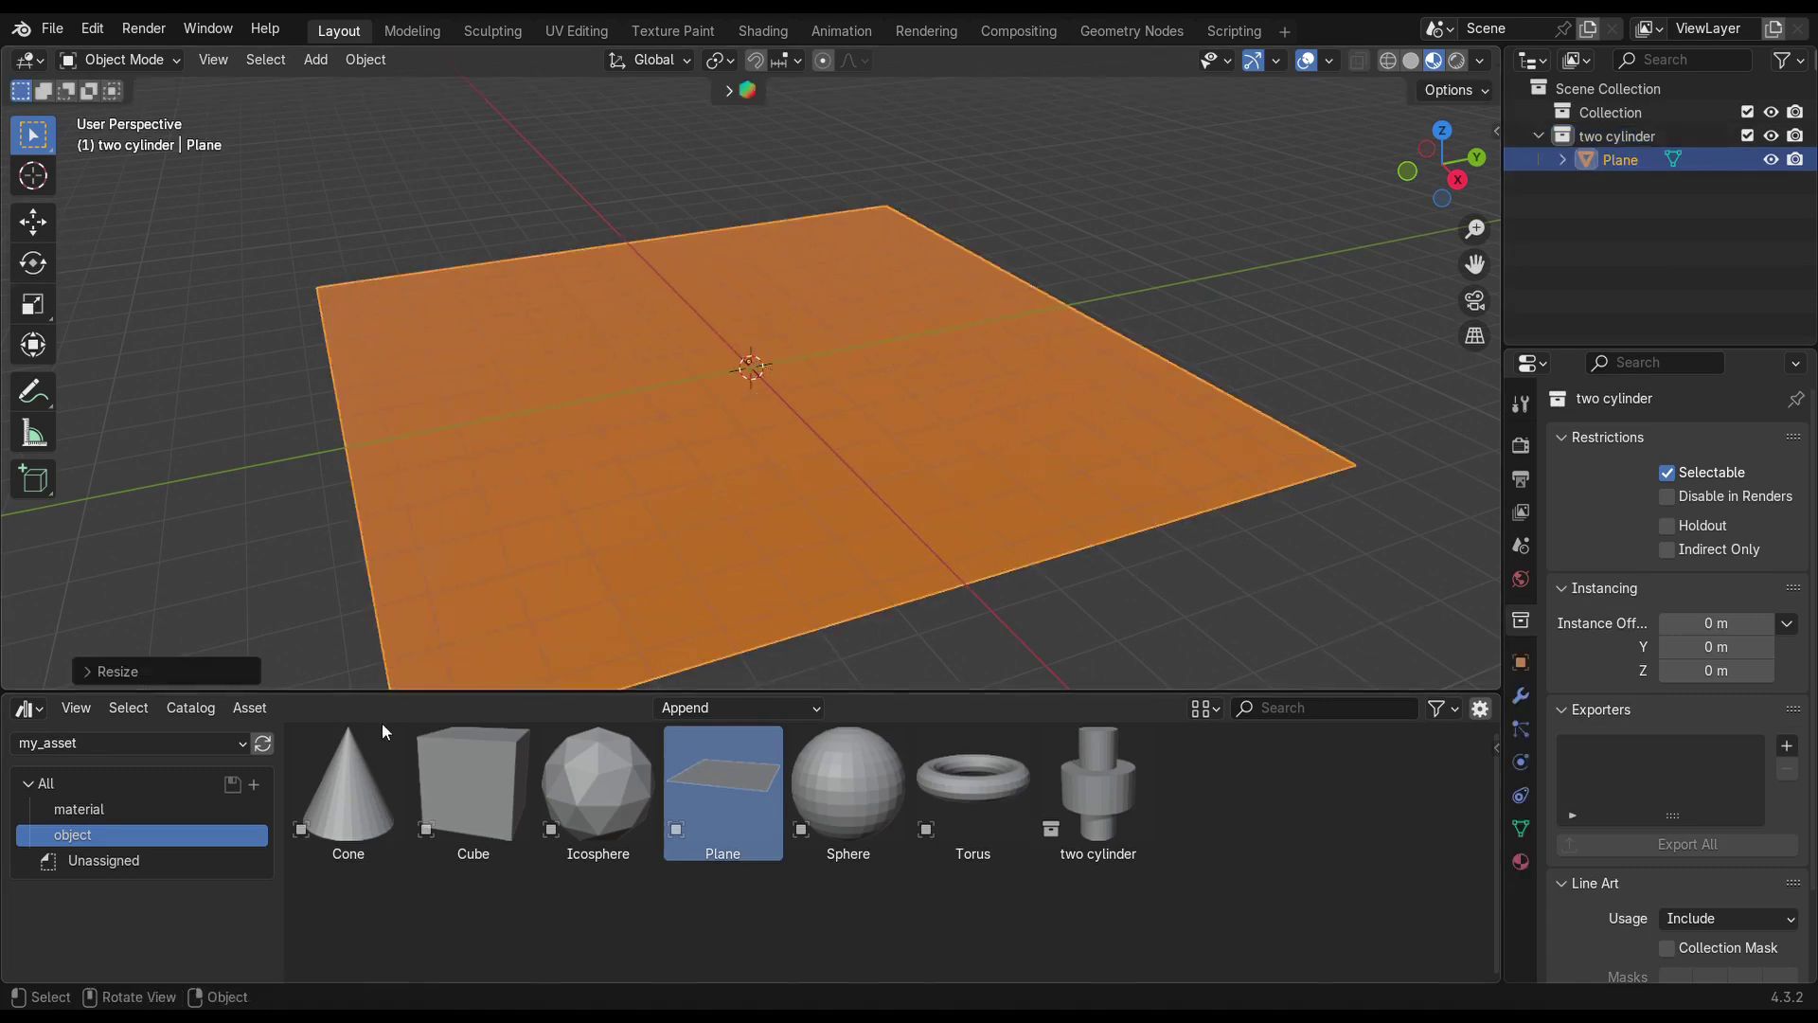
Step: Place the Cone, Cube, Icosphere, Sphere, Torus and two cylinder assets at separate spots on the plane
{"action": "left_click_drag", "start_coordinate": [348, 810], "coordinate": [514, 357]}
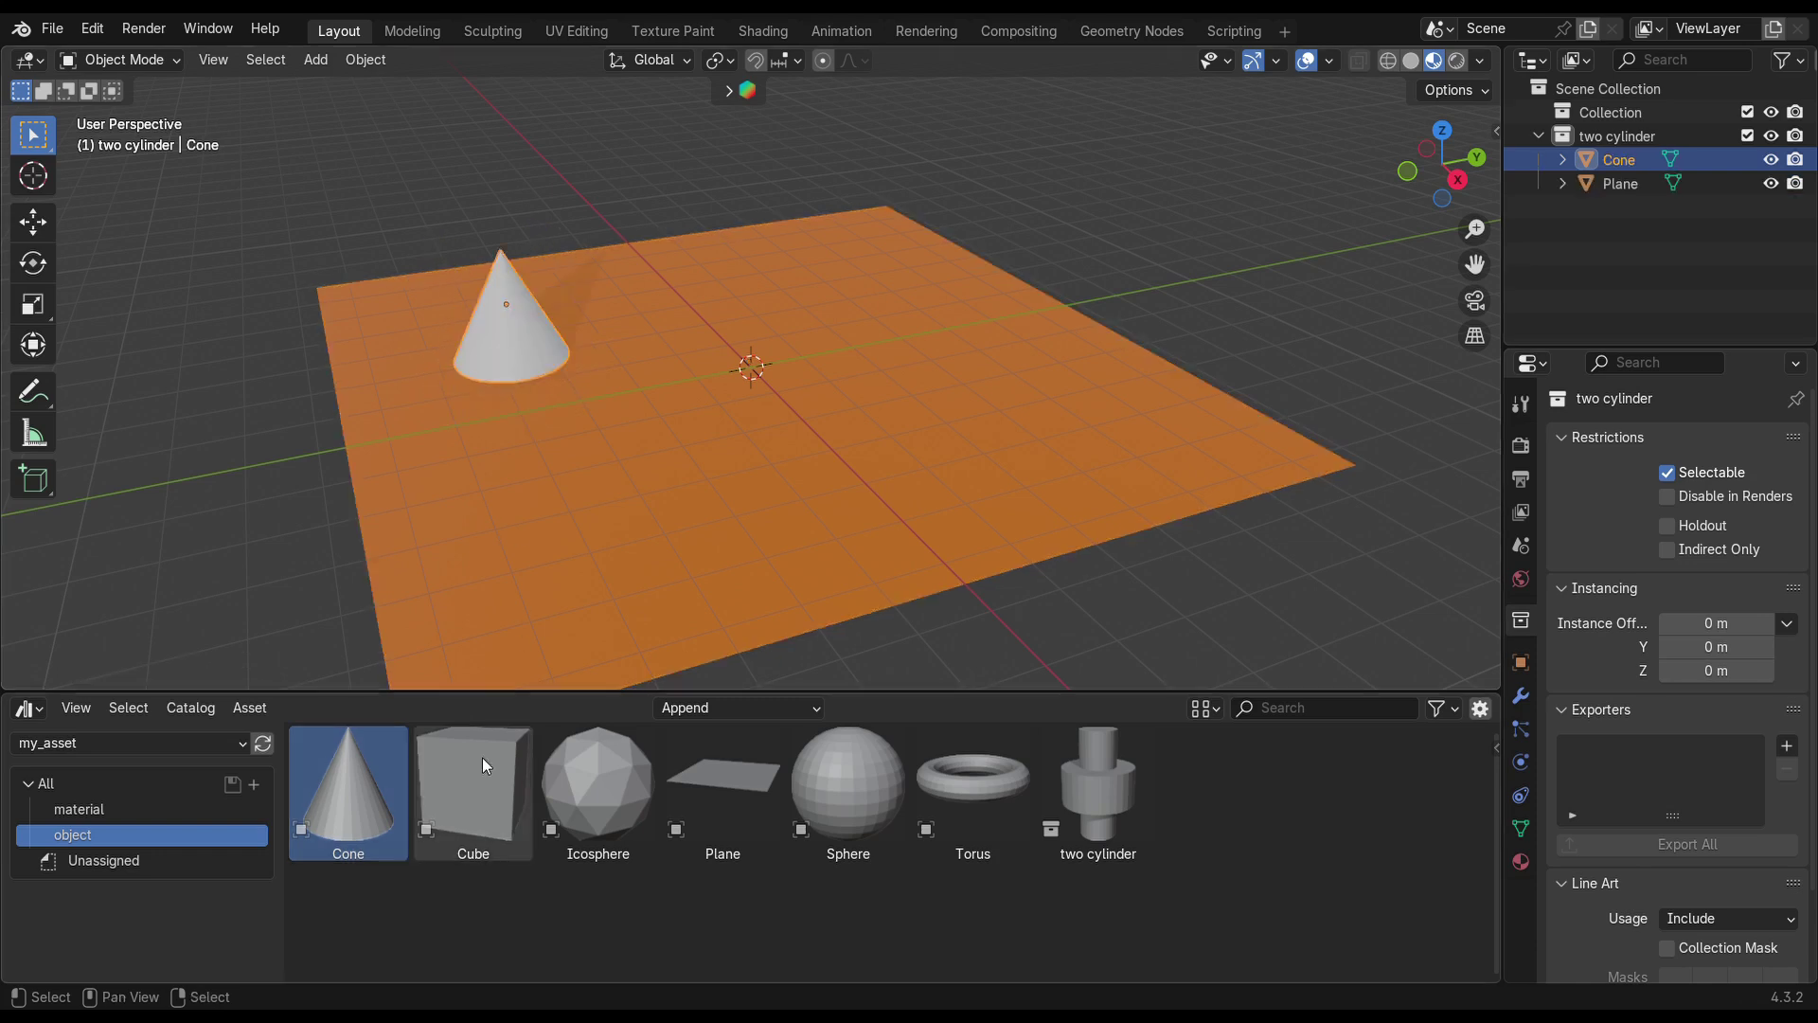
{"action": "left_click_drag", "start_coordinate": [481, 763], "coordinate": [572, 509]}
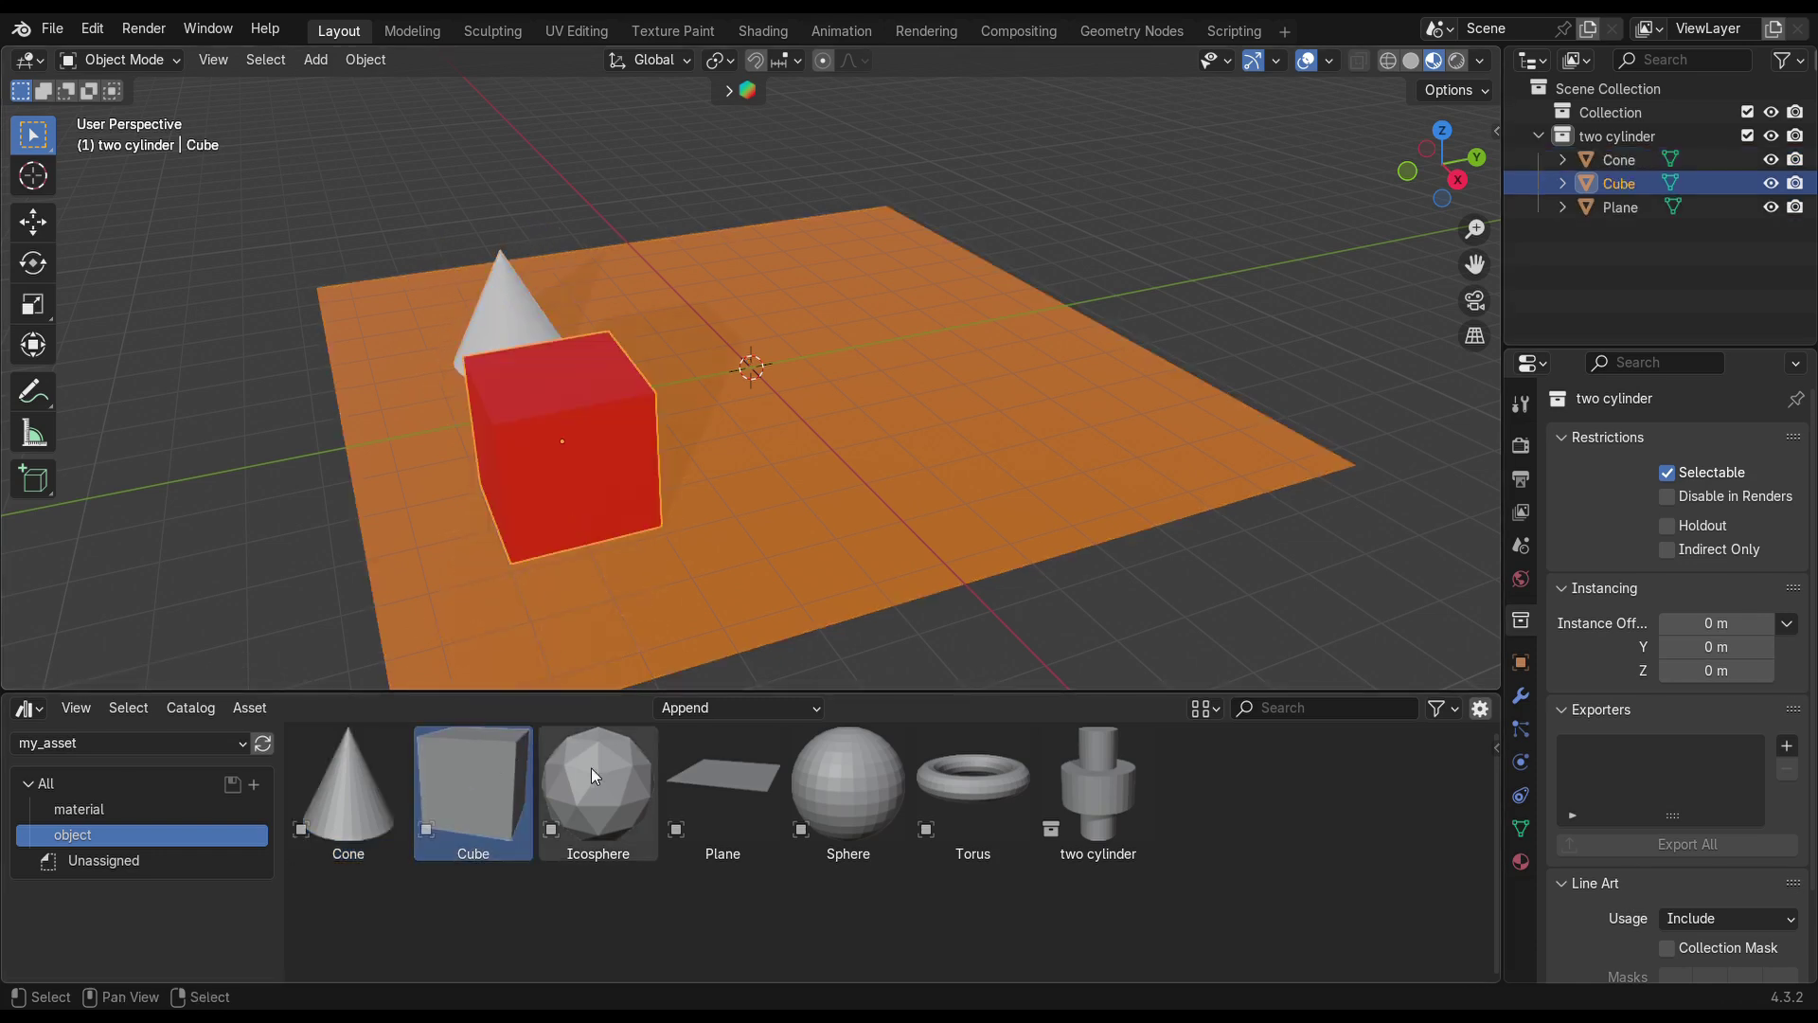
{"action": "left_click_drag", "start_coordinate": [591, 769], "coordinate": [792, 550]}
{"action": "left_click", "coordinate": [838, 788]}
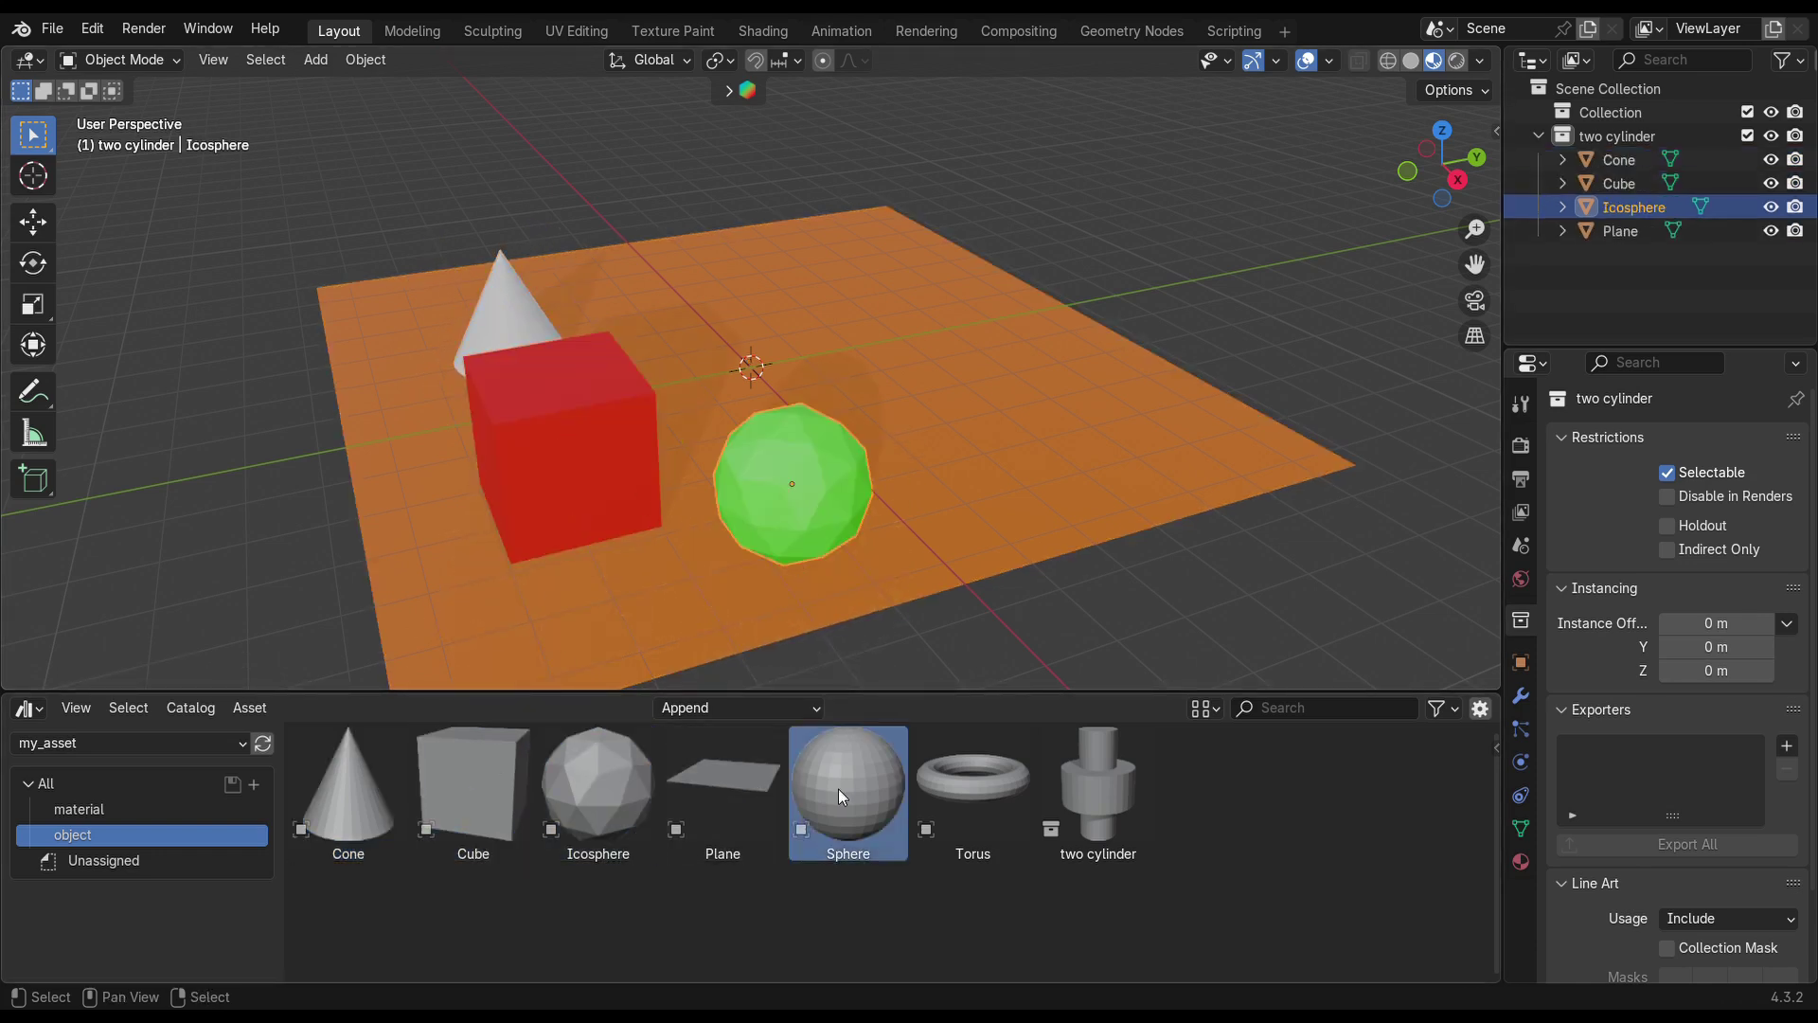
{"action": "left_click_drag", "start_coordinate": [838, 788], "coordinate": [695, 320]}
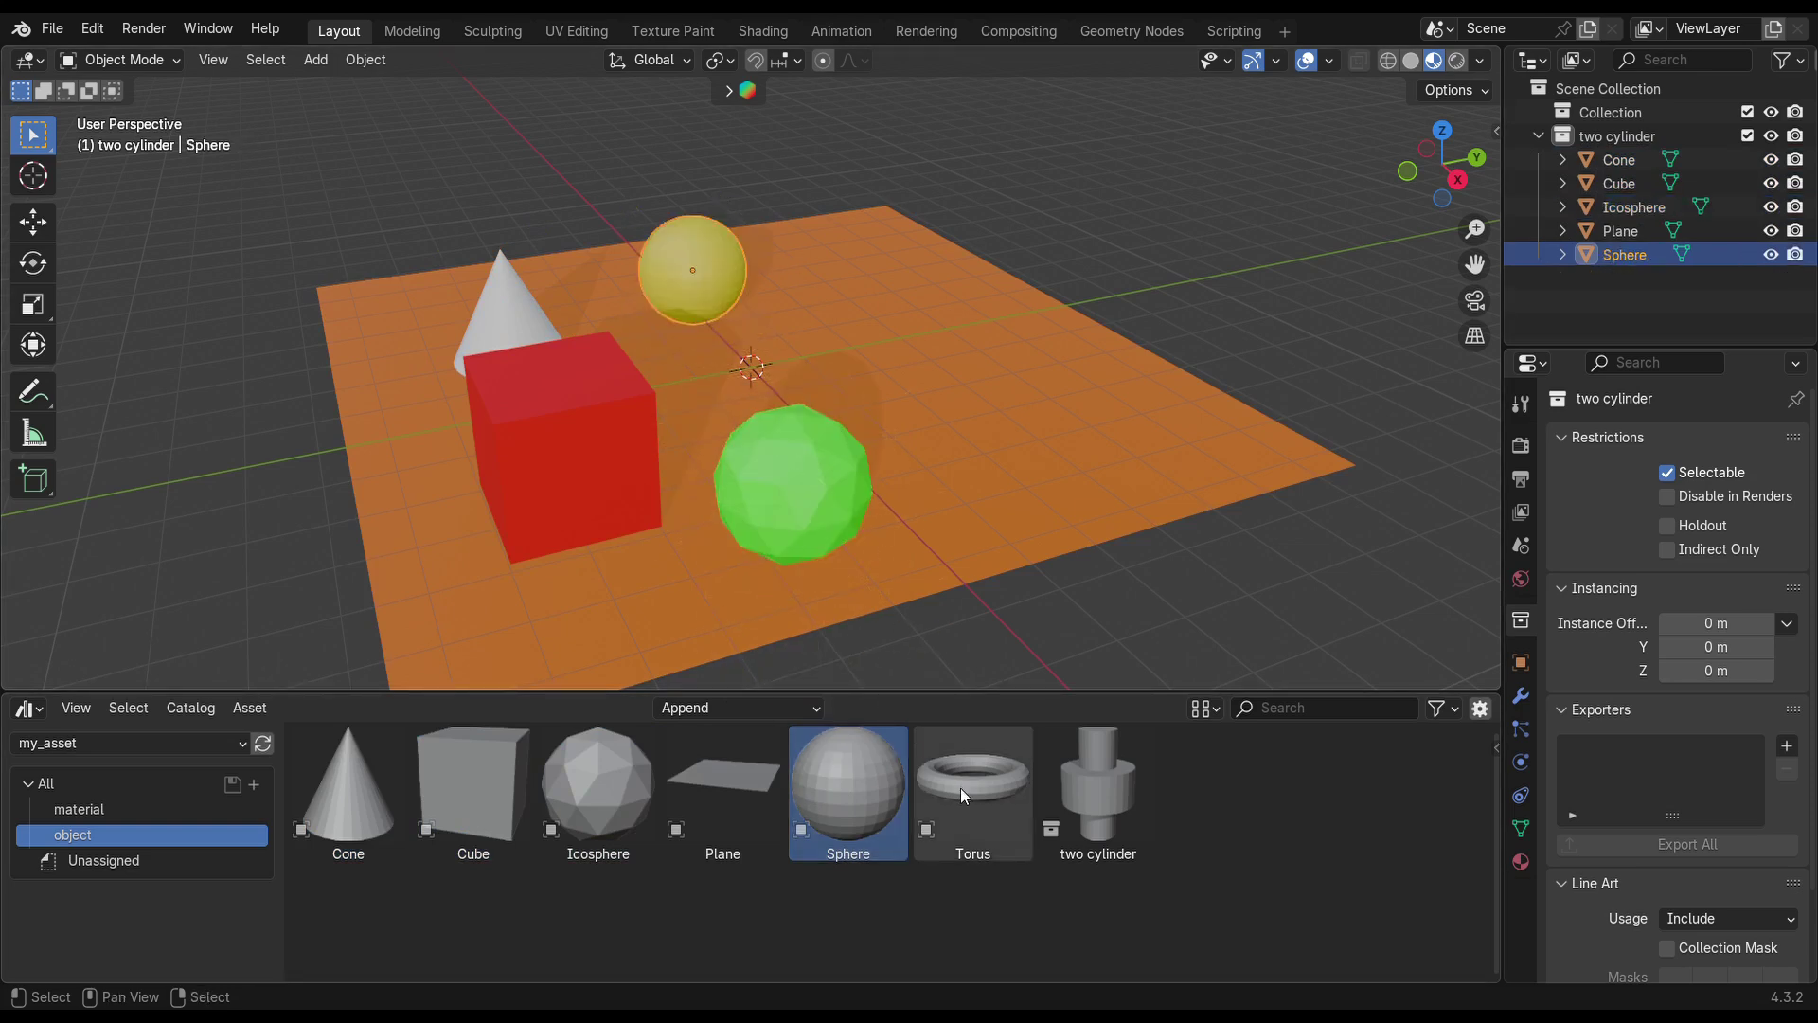
{"action": "left_click_drag", "start_coordinate": [960, 788], "coordinate": [925, 363]}
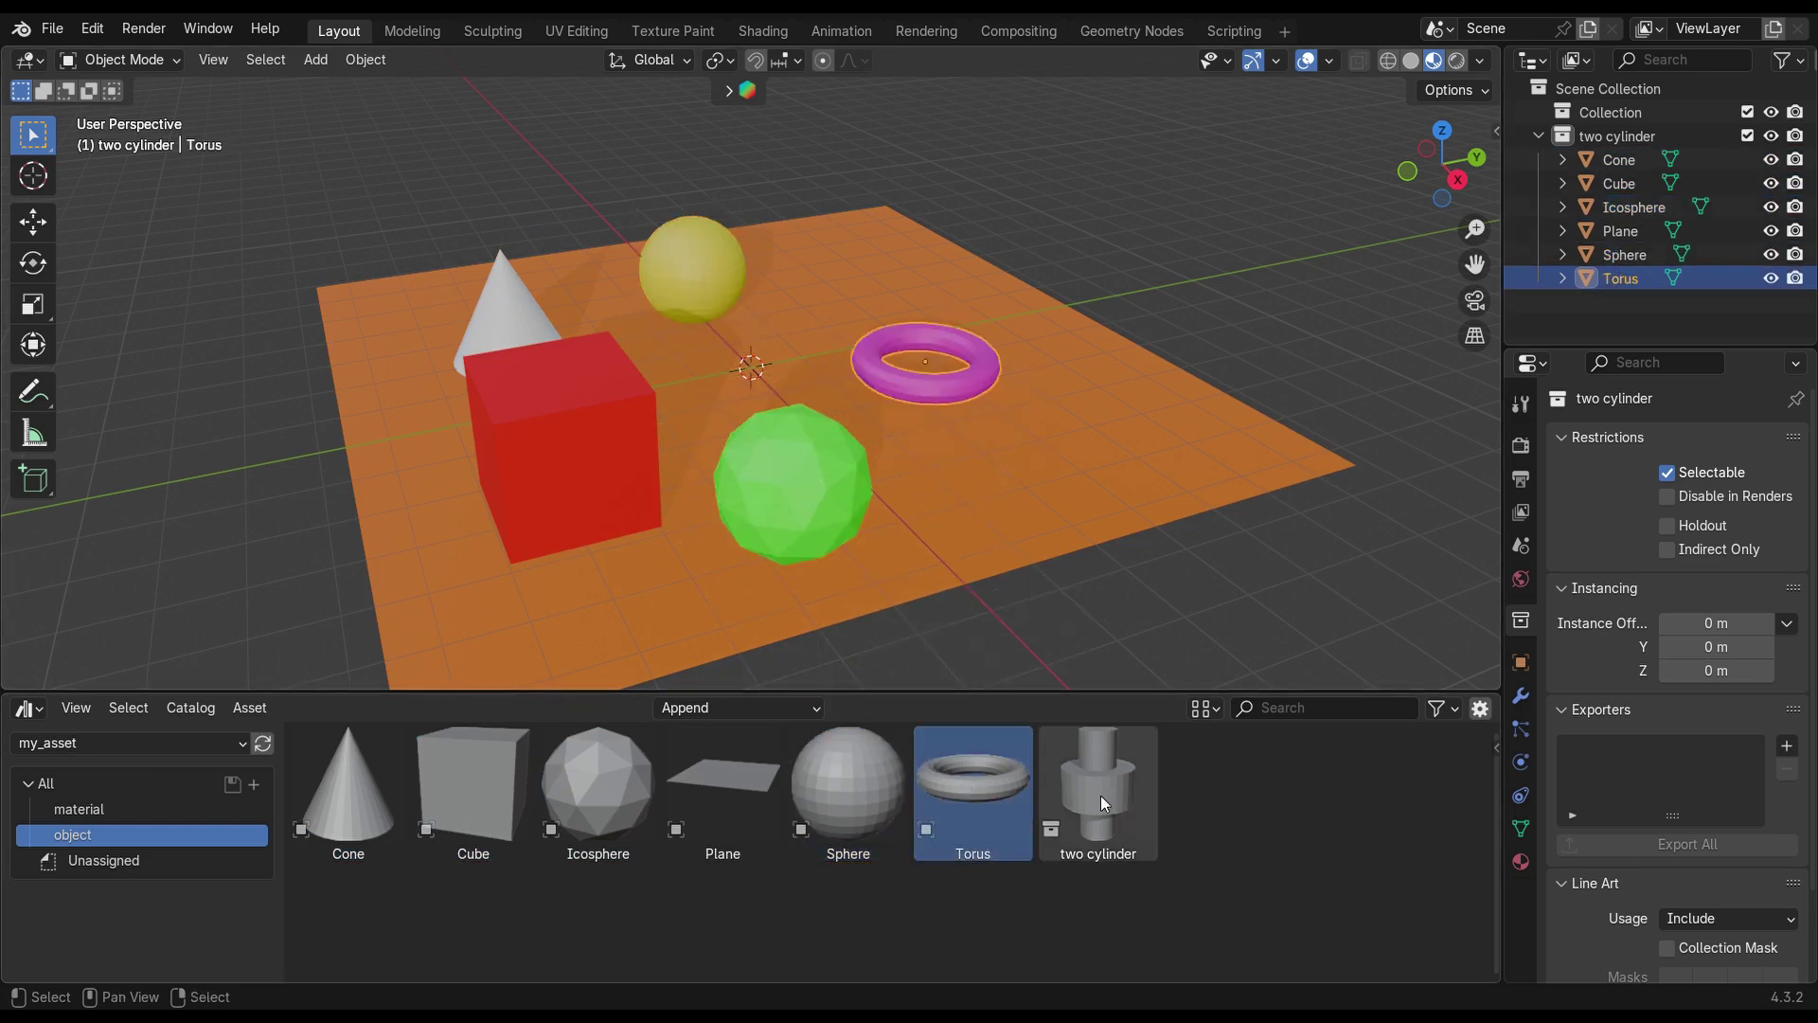
{"action": "left_click_drag", "start_coordinate": [1101, 795], "coordinate": [1087, 423]}
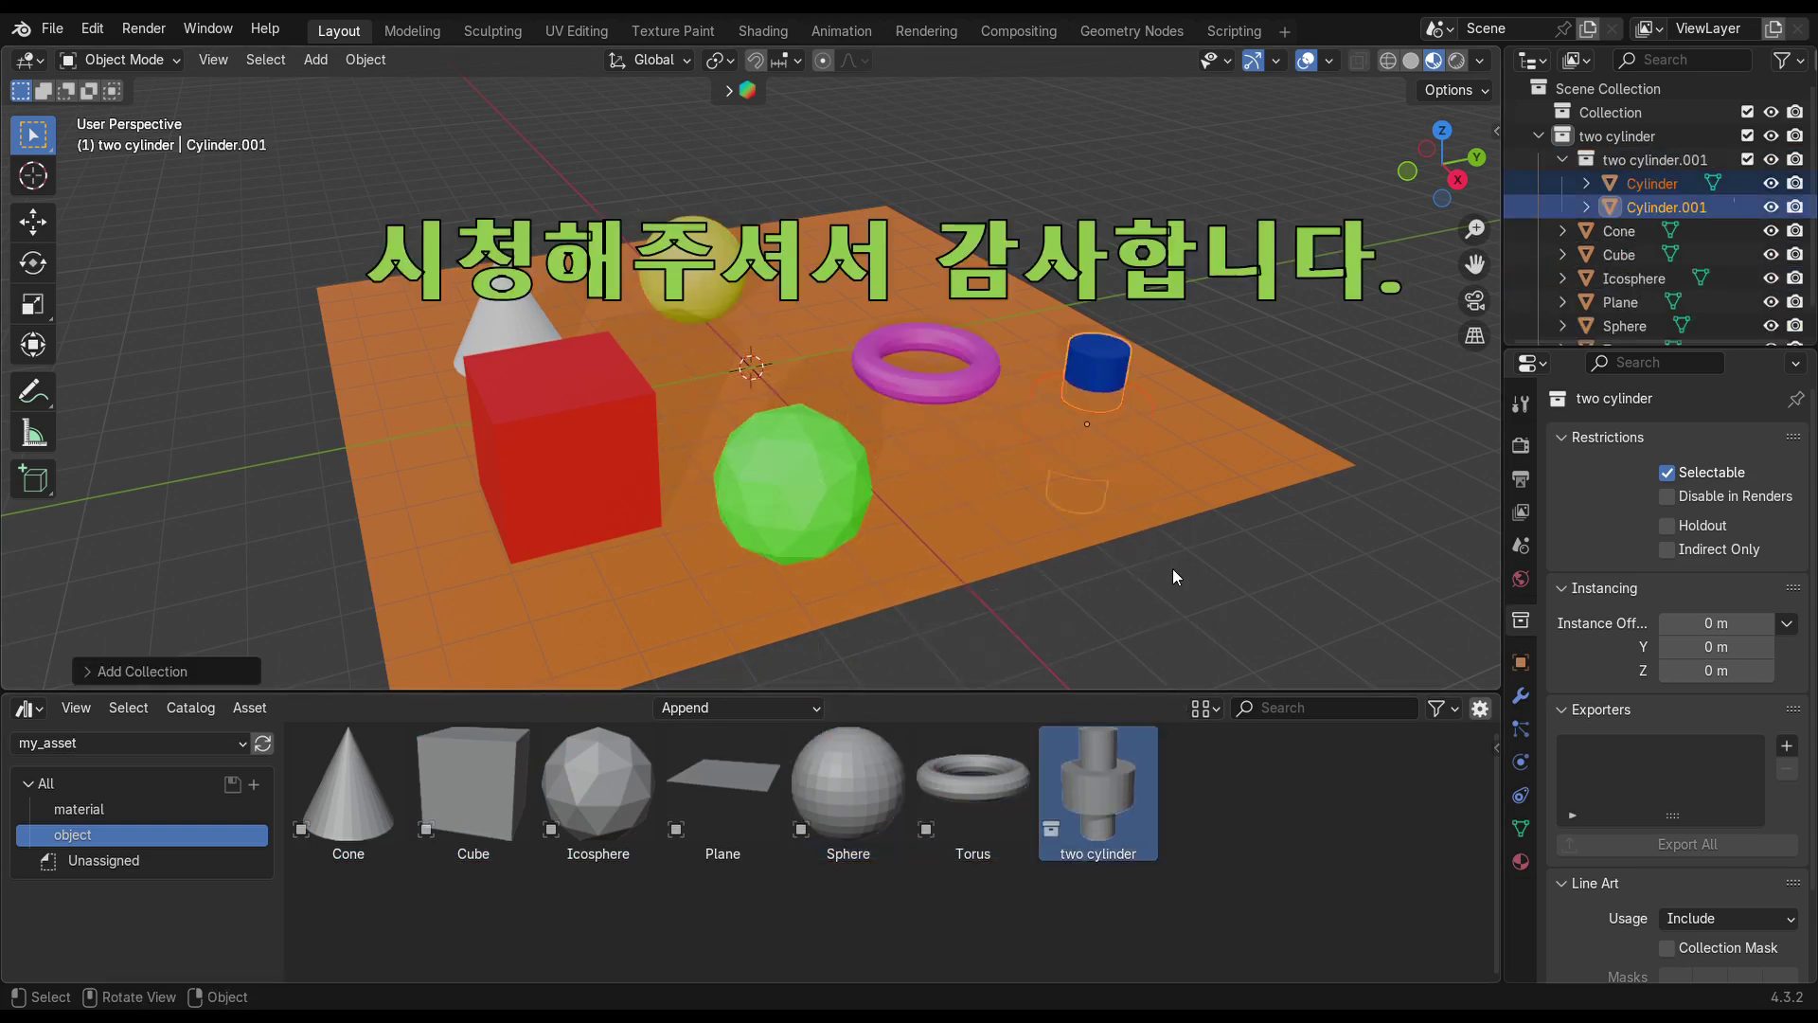